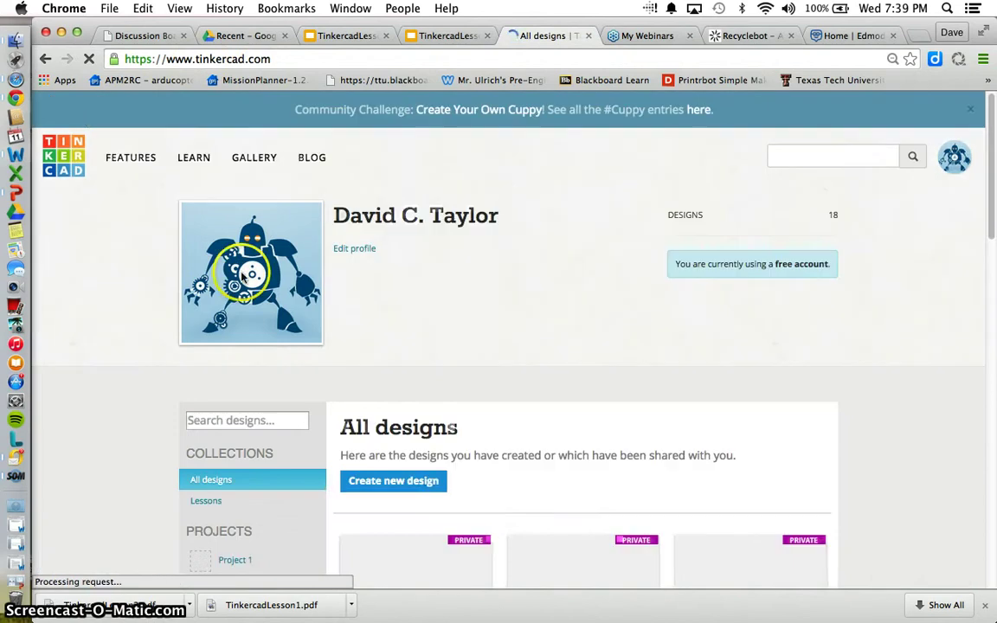
- Open the profile information for editing and view the account's email notification settings
{"action": "left_click", "coordinate": [434, 305]}
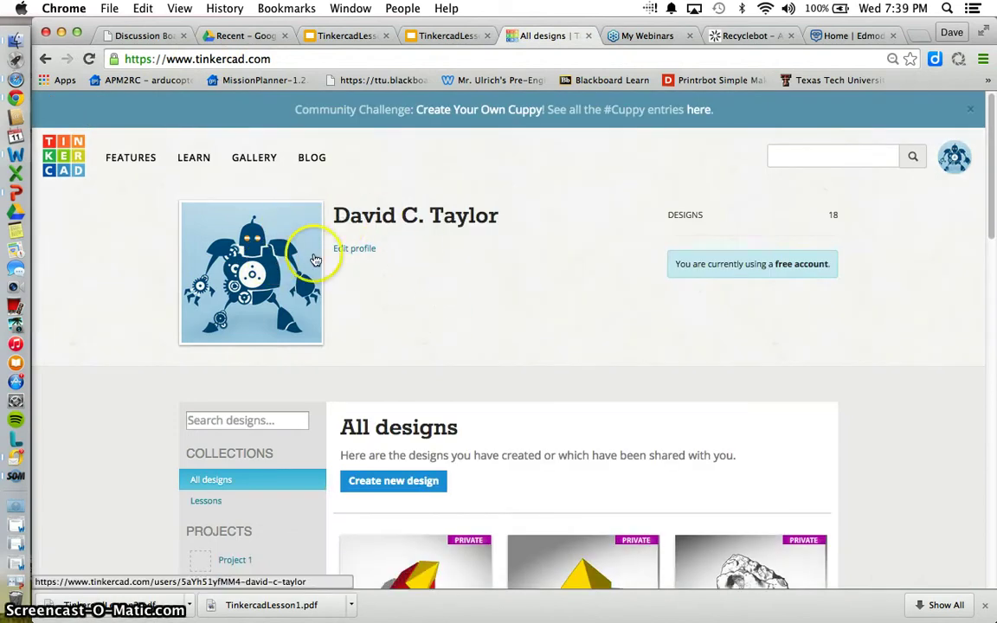
{"action": "left_click", "coordinate": [353, 249]}
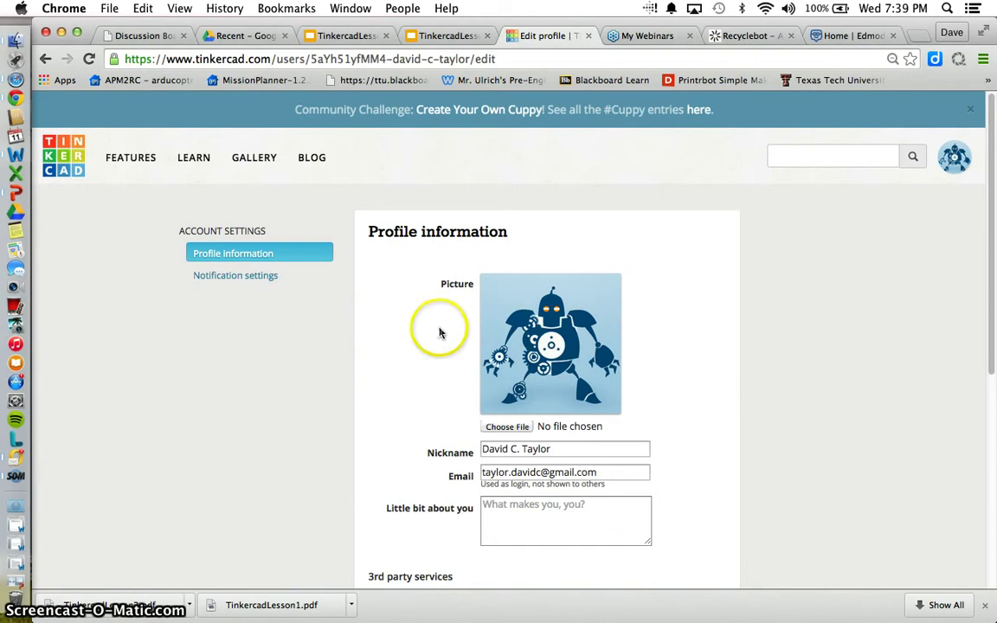
{"action": "left_click", "coordinate": [266, 274]}
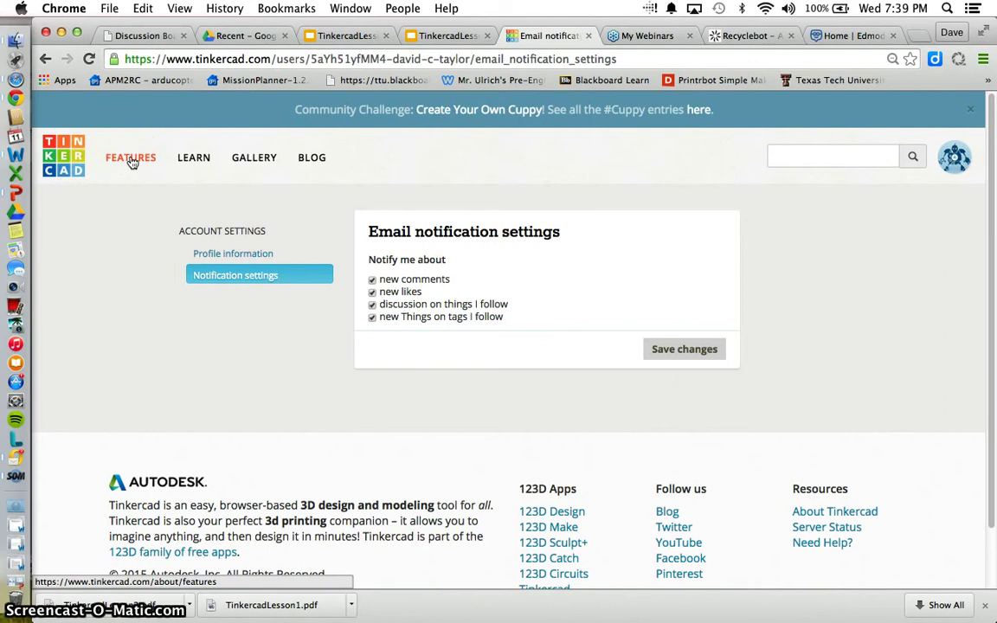
- Return to the dashboard, look through the saved designs and projects, and open the Lessons collection
{"action": "left_click", "coordinate": [74, 153]}
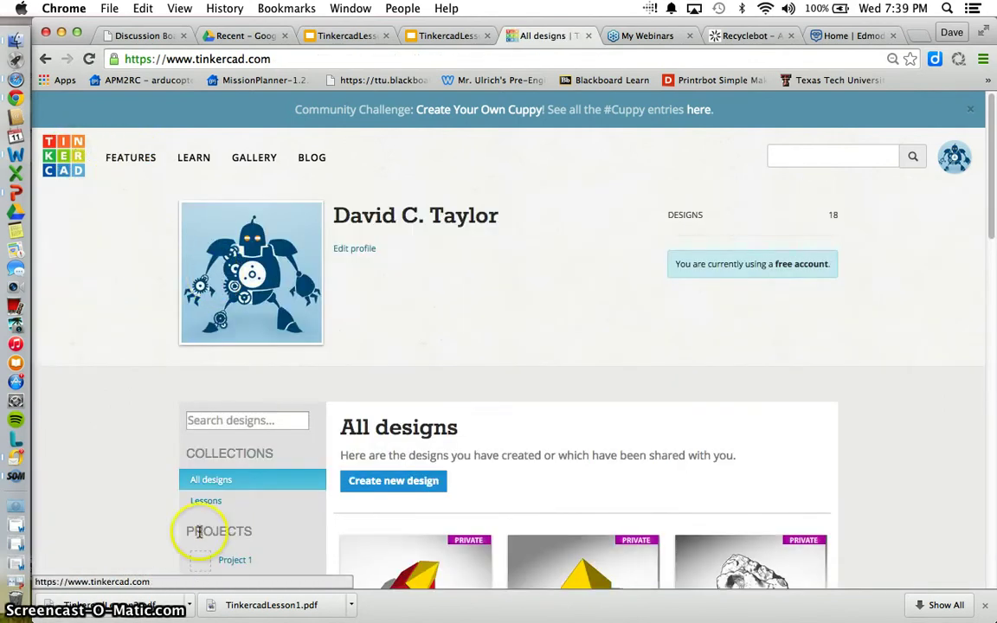
{"action": "scroll", "coordinate": [146, 511], "scroll_direction": "down", "scroll_amount": 5}
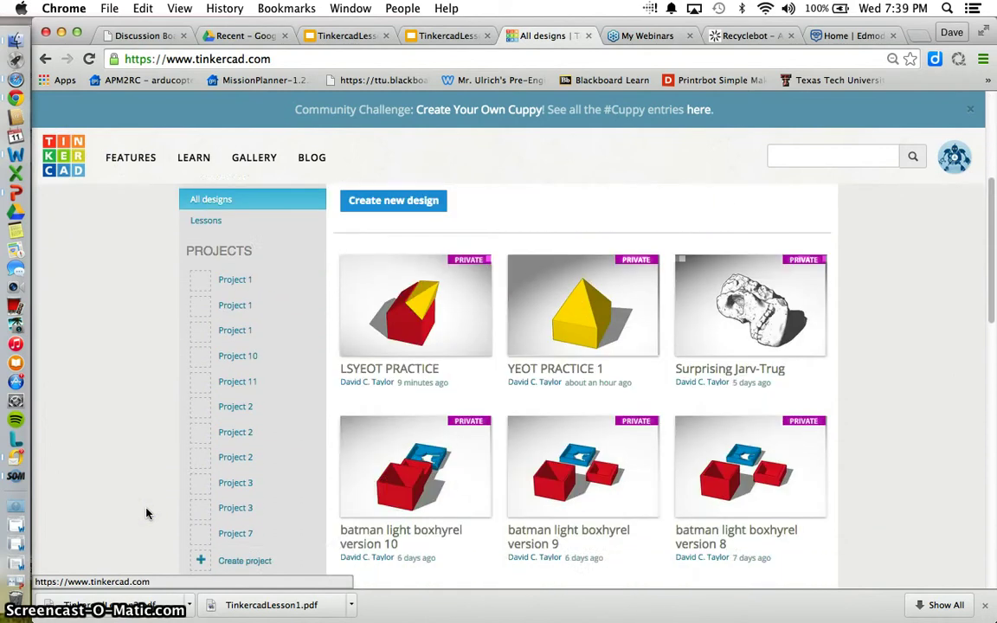
{"action": "scroll", "coordinate": [146, 513], "scroll_direction": "up", "scroll_amount": 4}
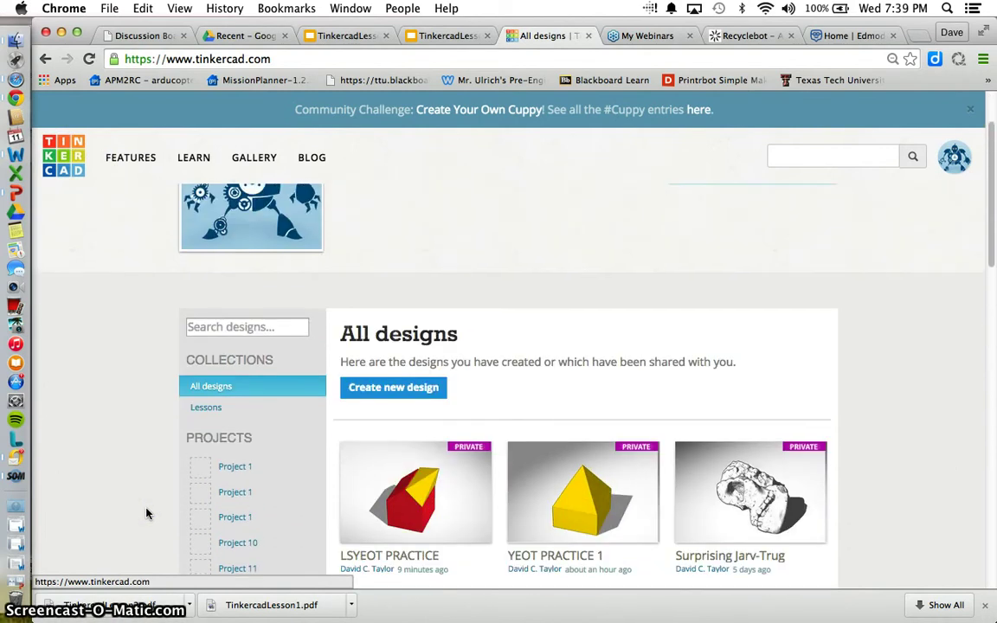
{"action": "left_click", "coordinate": [202, 410]}
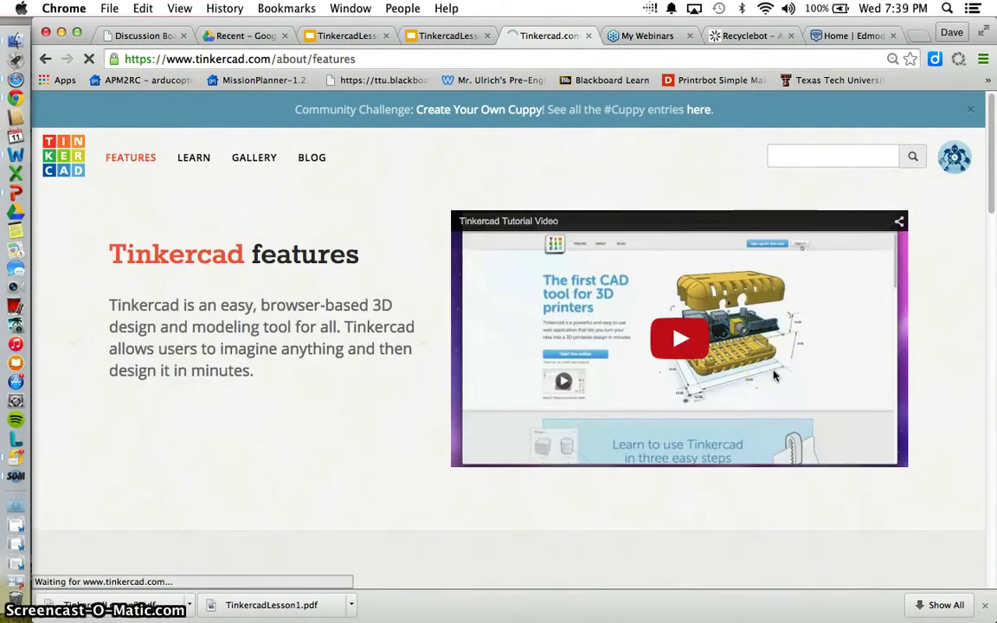
- Read through the Features page sections on shapes, grouping, importing, 3D printing, laser cutting and cloud storage
{"action": "scroll", "coordinate": [775, 374], "scroll_direction": "down", "scroll_amount": 10}
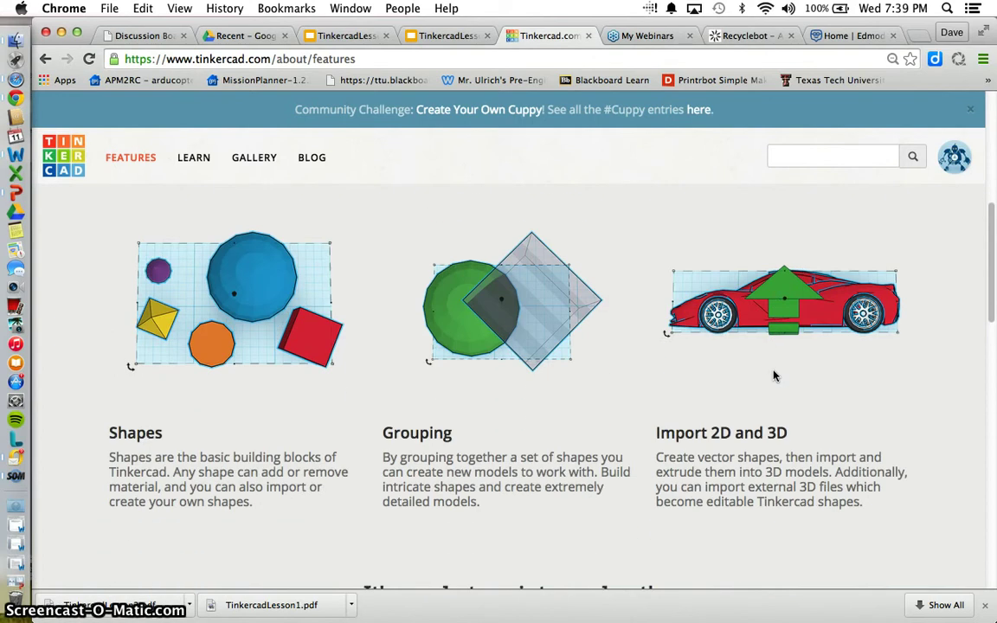
{"action": "scroll", "coordinate": [774, 375], "scroll_direction": "down", "scroll_amount": 5}
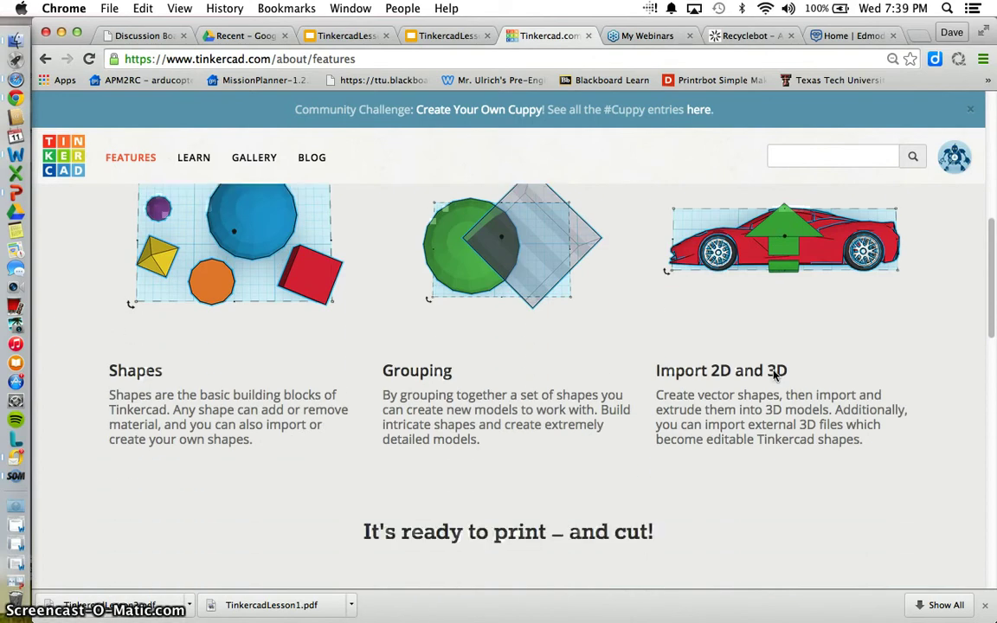
{"action": "scroll", "coordinate": [776, 375], "scroll_direction": "down", "scroll_amount": 1}
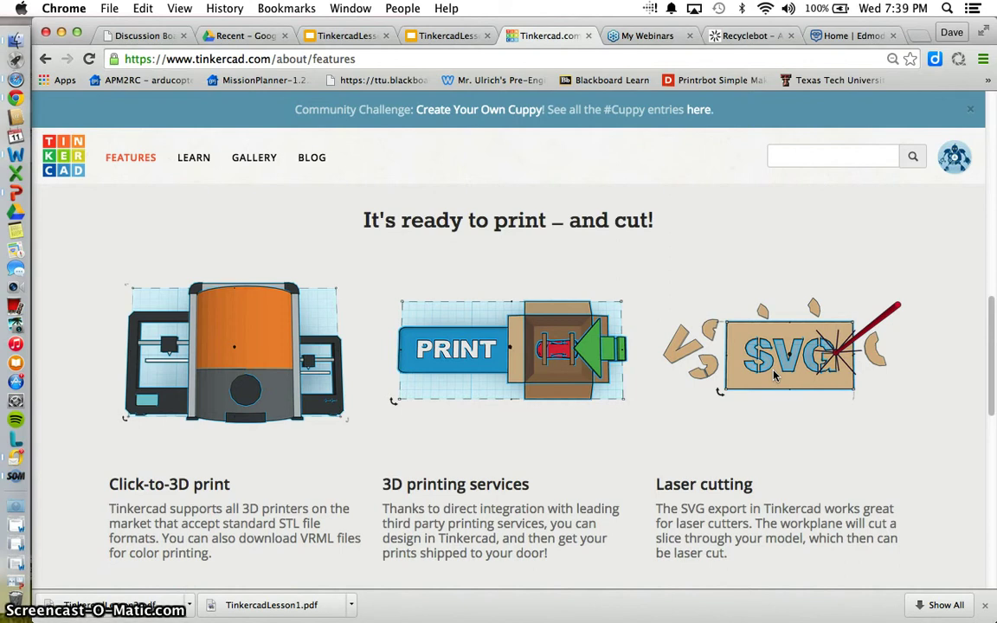
{"action": "scroll", "coordinate": [774, 374], "scroll_direction": "down", "scroll_amount": 6}
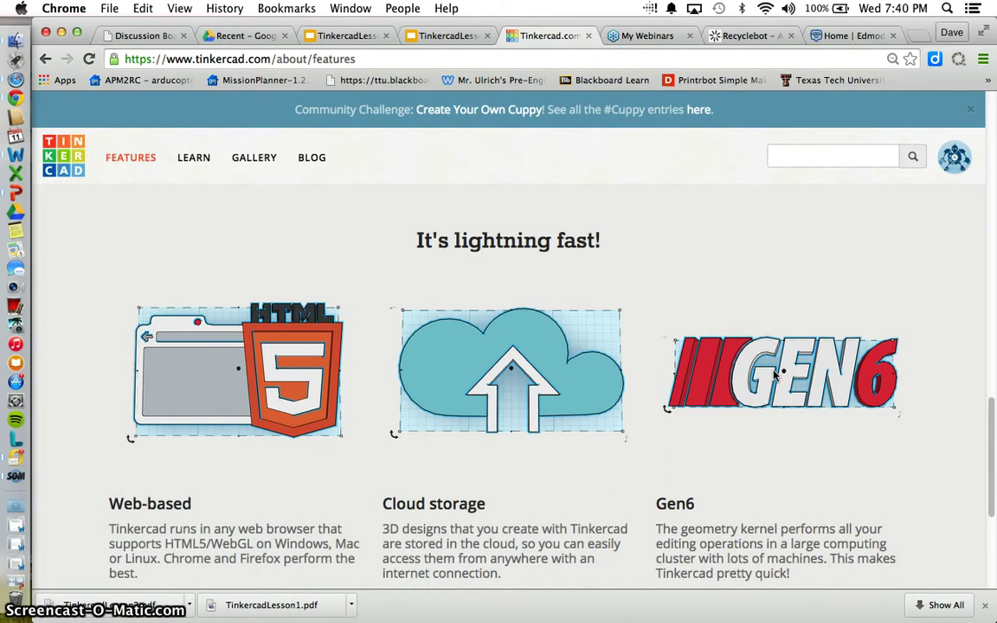
{"action": "scroll", "coordinate": [775, 374], "scroll_direction": "up", "scroll_amount": 10}
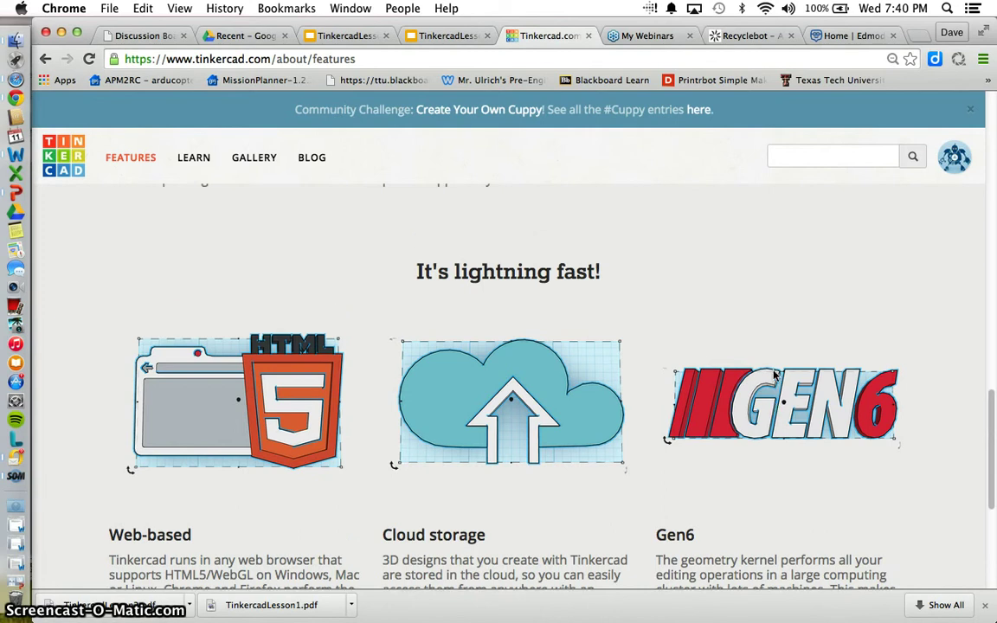
{"action": "scroll", "coordinate": [775, 376], "scroll_direction": "up", "scroll_amount": 11}
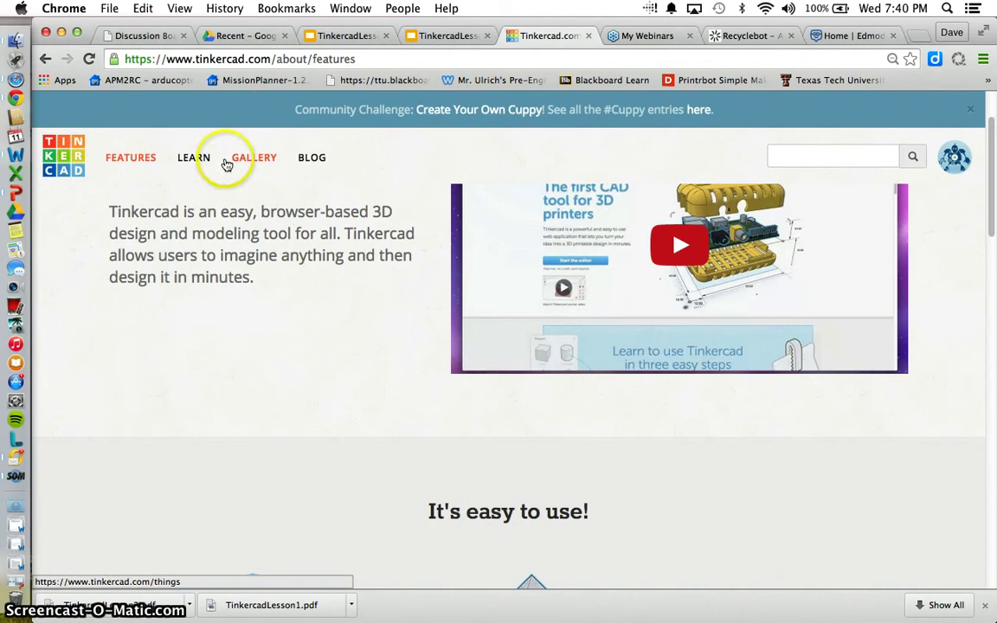
- Open the Learn page and browse the step-by-step lesson categories from Basics down to Home decor
{"action": "left_click", "coordinate": [195, 159]}
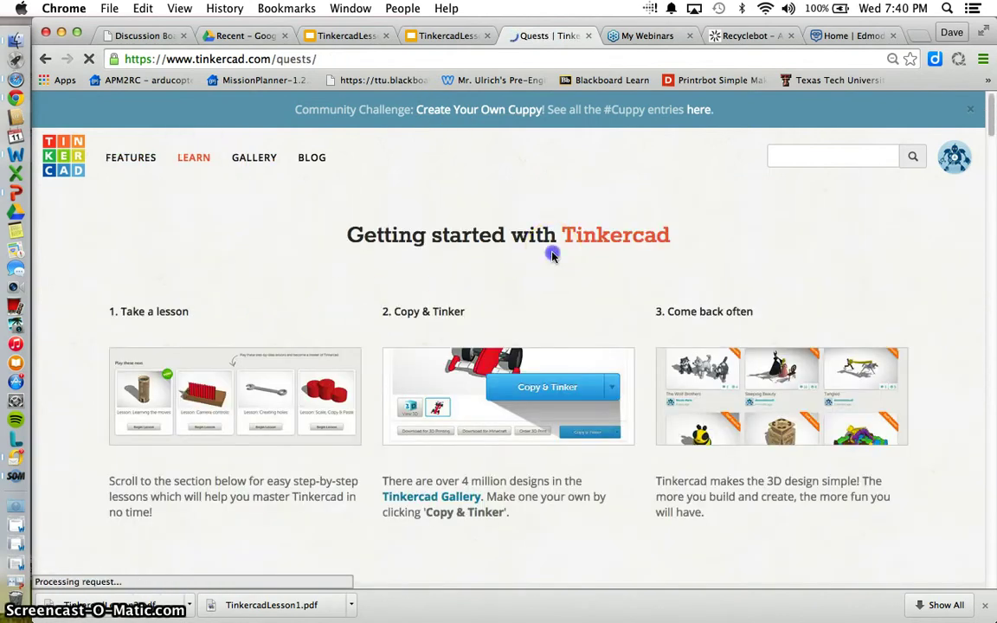
{"action": "scroll", "coordinate": [552, 256], "scroll_direction": "down", "scroll_amount": 10}
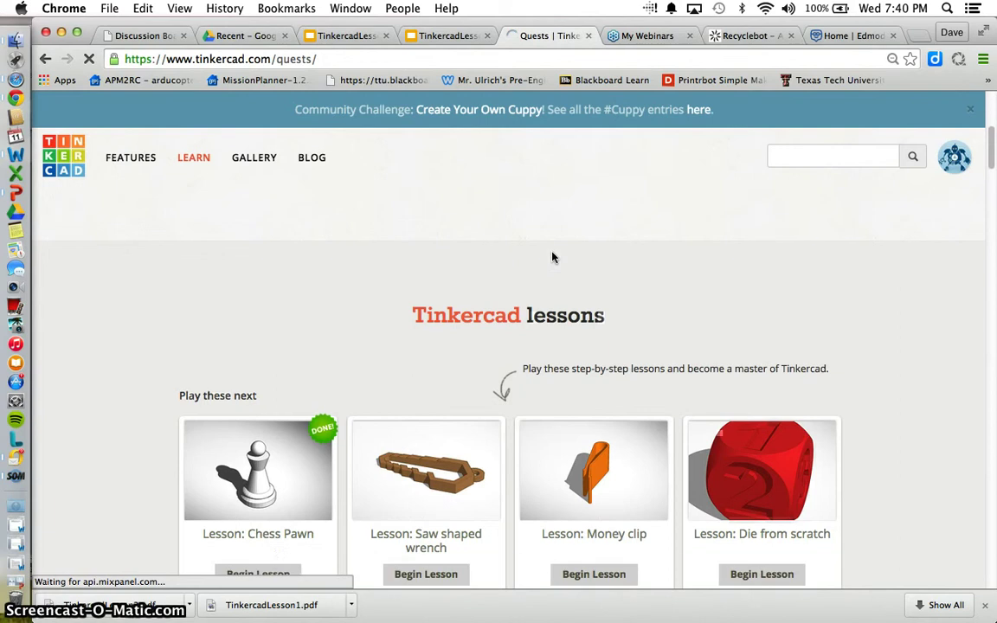
{"action": "scroll", "coordinate": [552, 256], "scroll_direction": "down", "scroll_amount": 2}
{"action": "scroll", "coordinate": [552, 257], "scroll_direction": "down", "scroll_amount": 4}
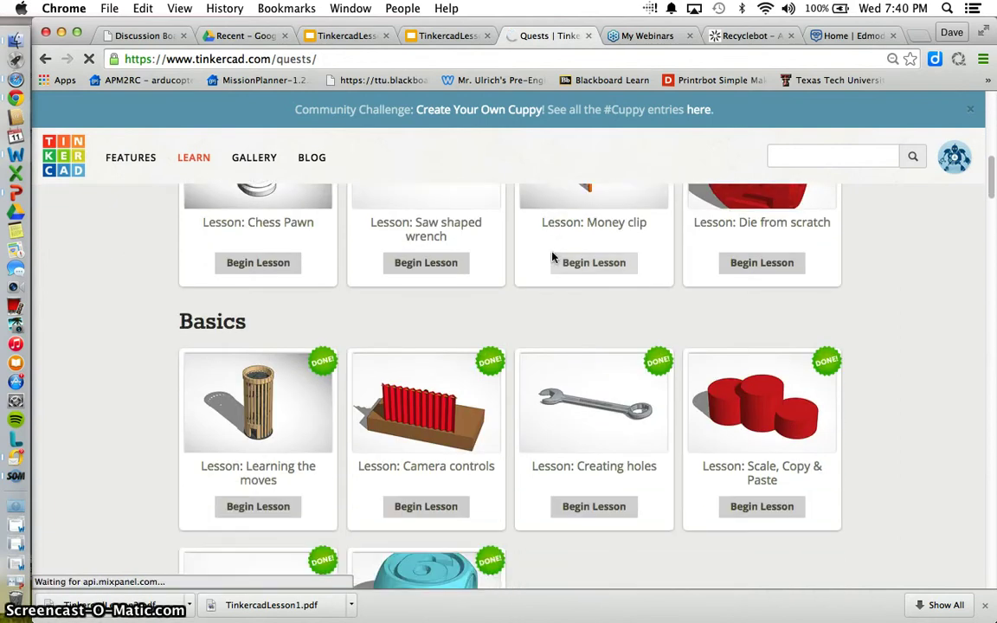
{"action": "scroll", "coordinate": [552, 256], "scroll_direction": "down", "scroll_amount": 8}
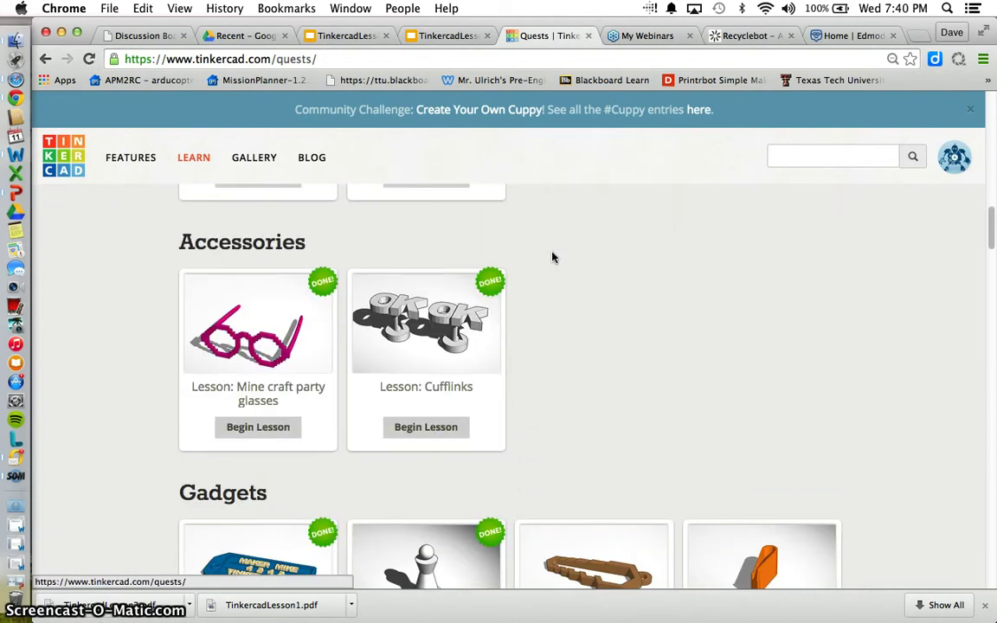
{"action": "scroll", "coordinate": [552, 256], "scroll_direction": "down", "scroll_amount": 5}
{"action": "scroll", "coordinate": [552, 256], "scroll_direction": "down", "scroll_amount": 10}
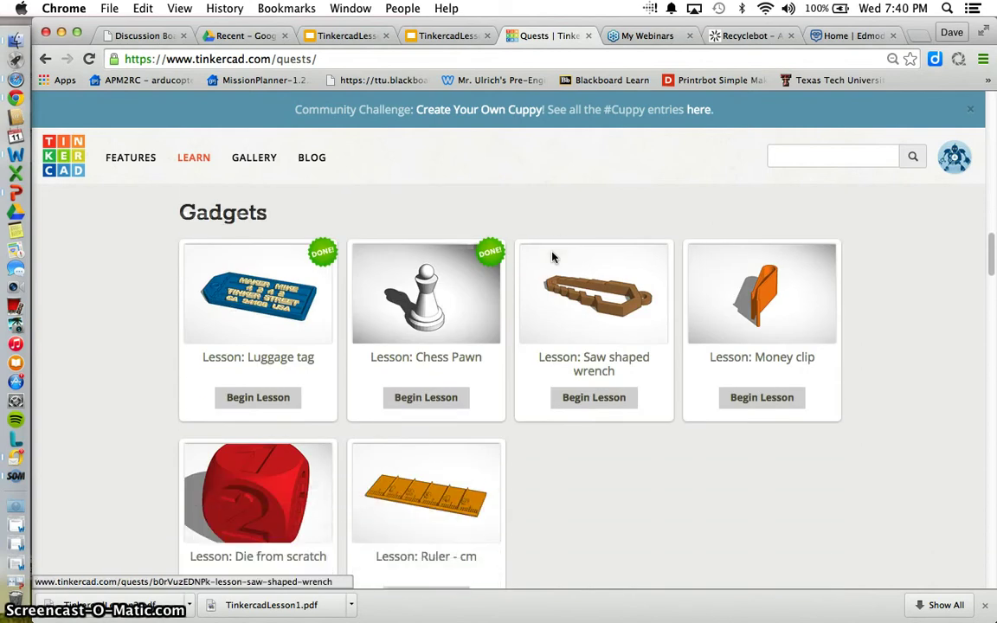
{"action": "scroll", "coordinate": [552, 256], "scroll_direction": "down", "scroll_amount": 17}
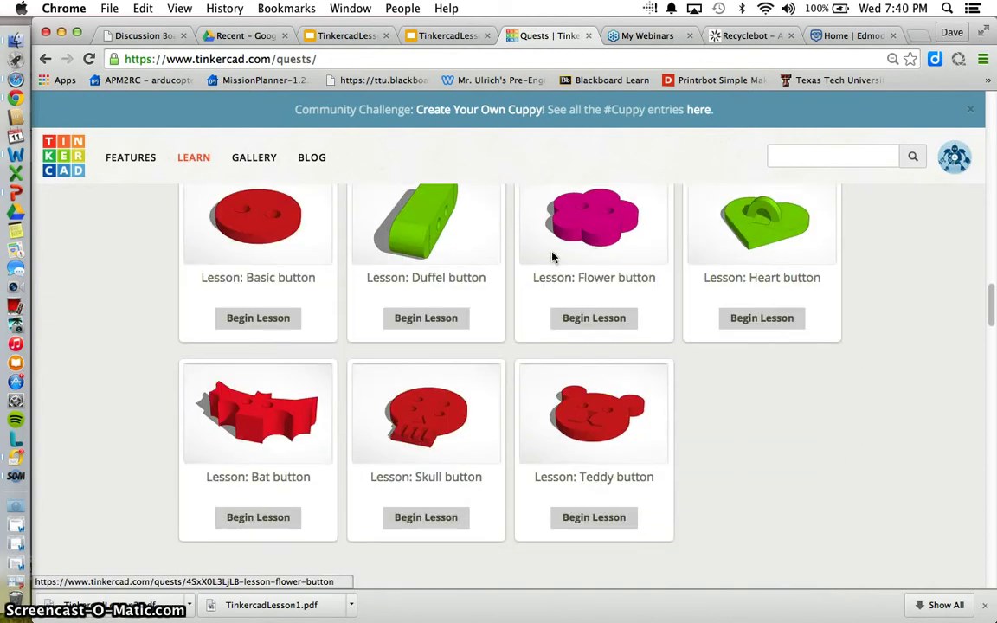
{"action": "scroll", "coordinate": [552, 256], "scroll_direction": "down", "scroll_amount": 9}
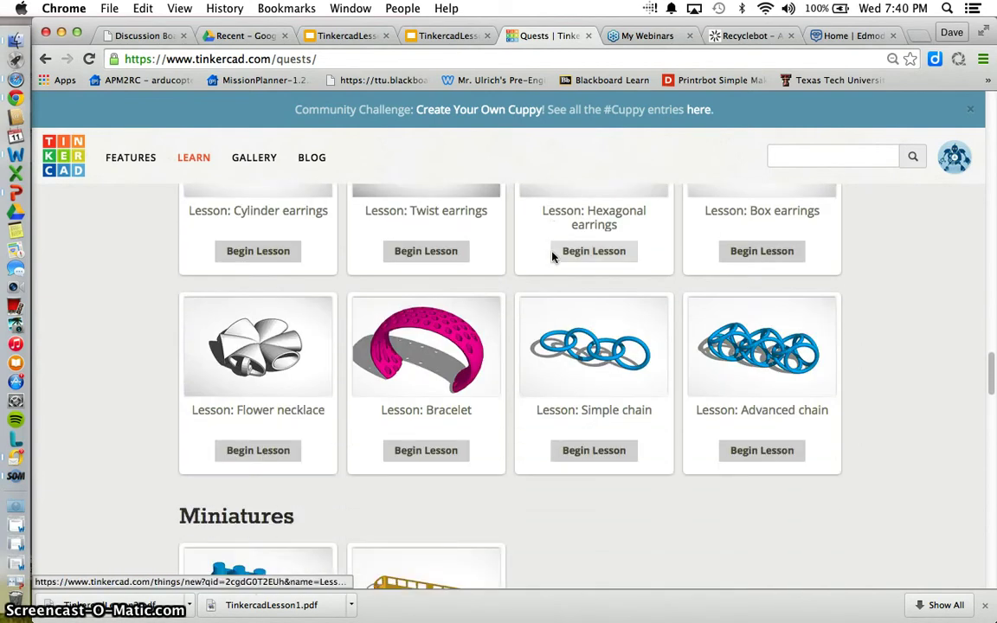
{"action": "scroll", "coordinate": [552, 256], "scroll_direction": "down", "scroll_amount": 12}
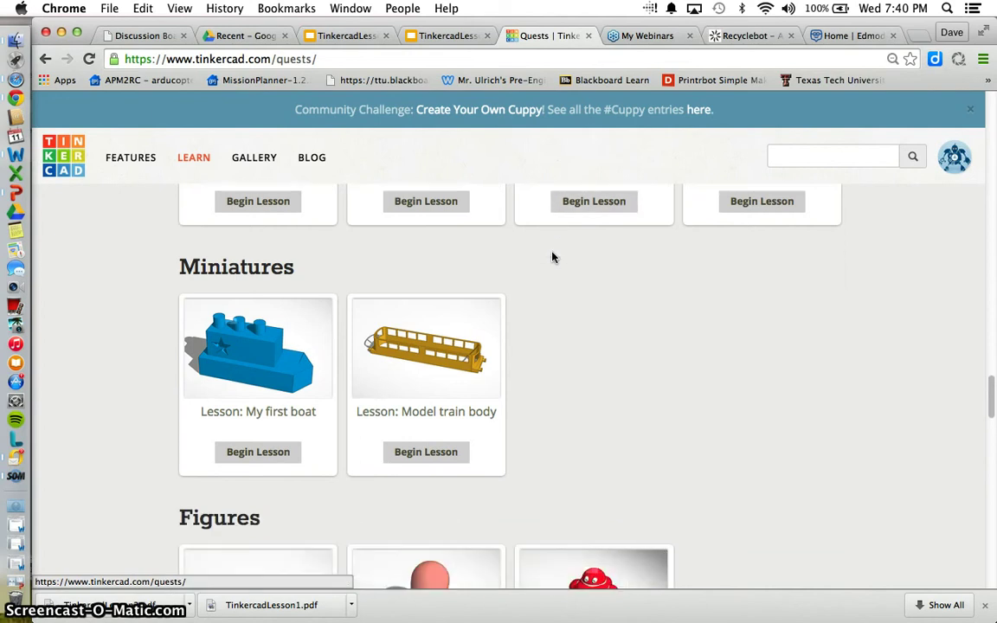
{"action": "scroll", "coordinate": [552, 256], "scroll_direction": "up", "scroll_amount": 12}
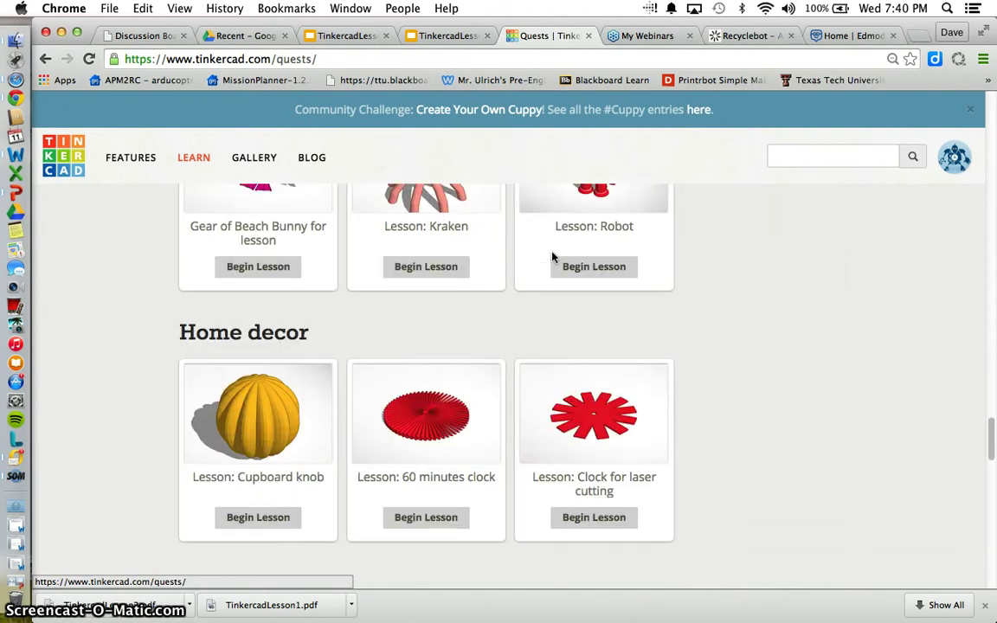
{"action": "scroll", "coordinate": [552, 256], "scroll_direction": "up", "scroll_amount": 19}
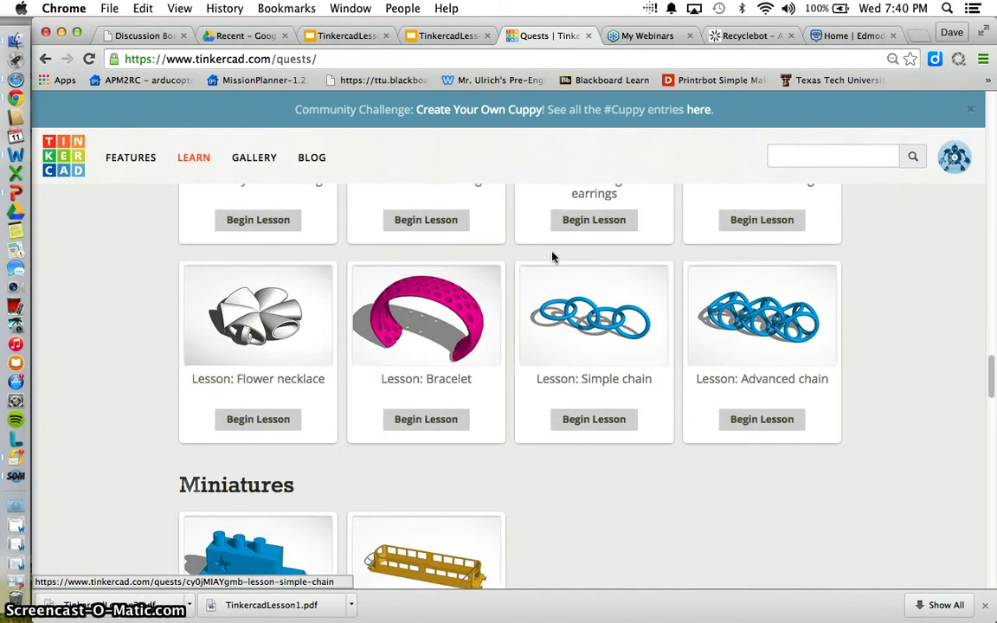
{"action": "scroll", "coordinate": [552, 256], "scroll_direction": "up", "scroll_amount": 19}
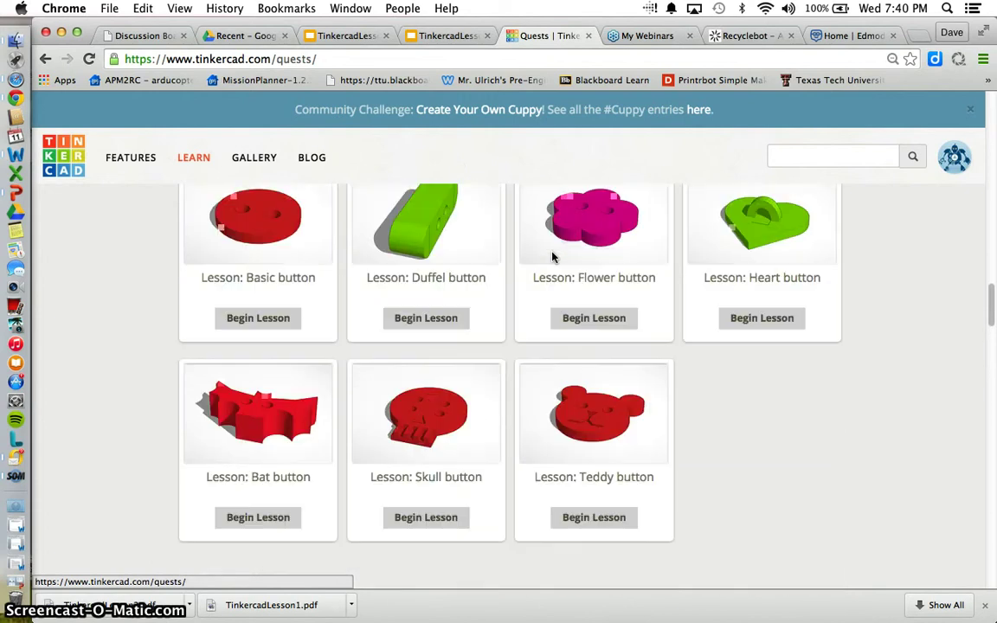
{"action": "scroll", "coordinate": [552, 256], "scroll_direction": "up", "scroll_amount": 12}
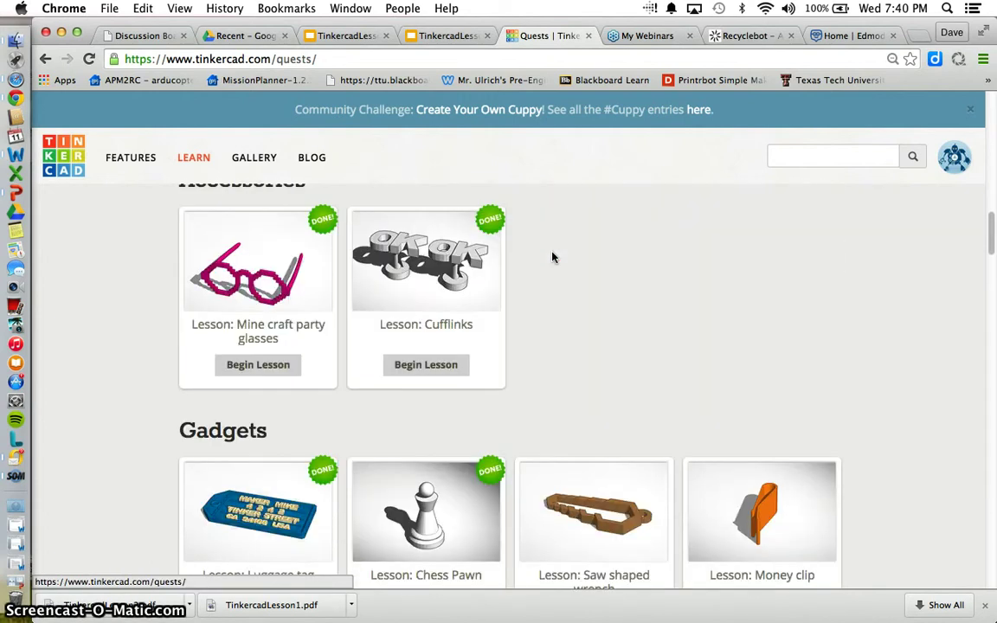
{"action": "scroll", "coordinate": [552, 257], "scroll_direction": "up", "scroll_amount": 18}
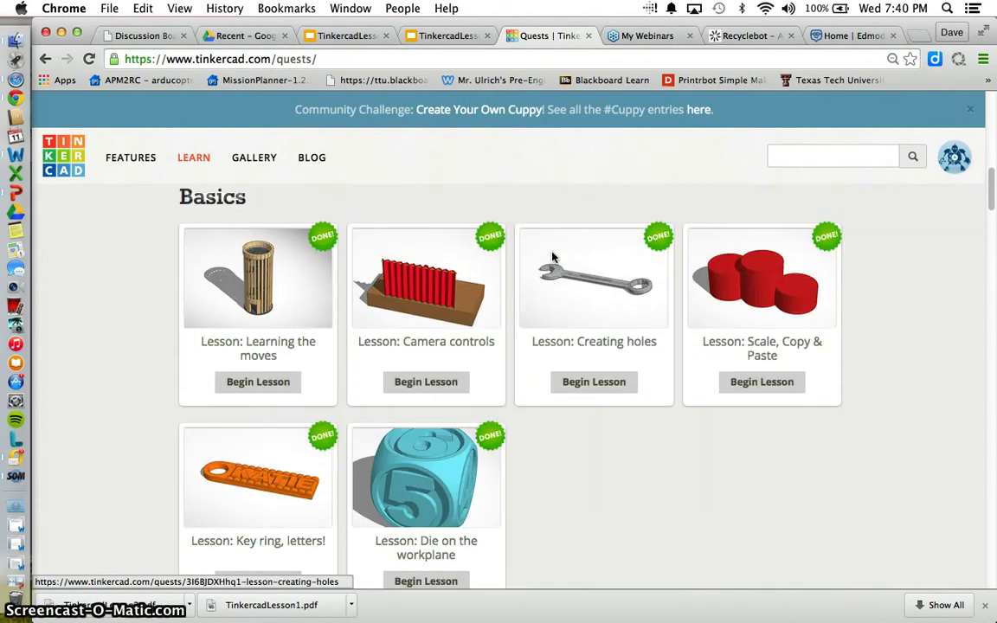
{"action": "scroll", "coordinate": [552, 256], "scroll_direction": "up", "scroll_amount": 5}
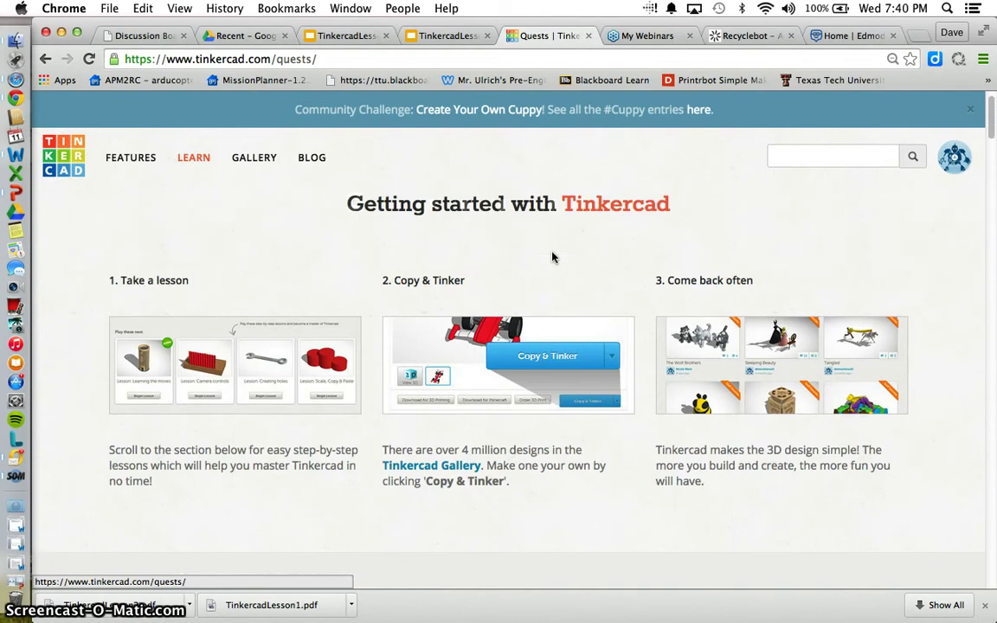
- Open the 3D Design Gallery and view its Newest Things and Staff Favorites collections
{"action": "left_click", "coordinate": [255, 159]}
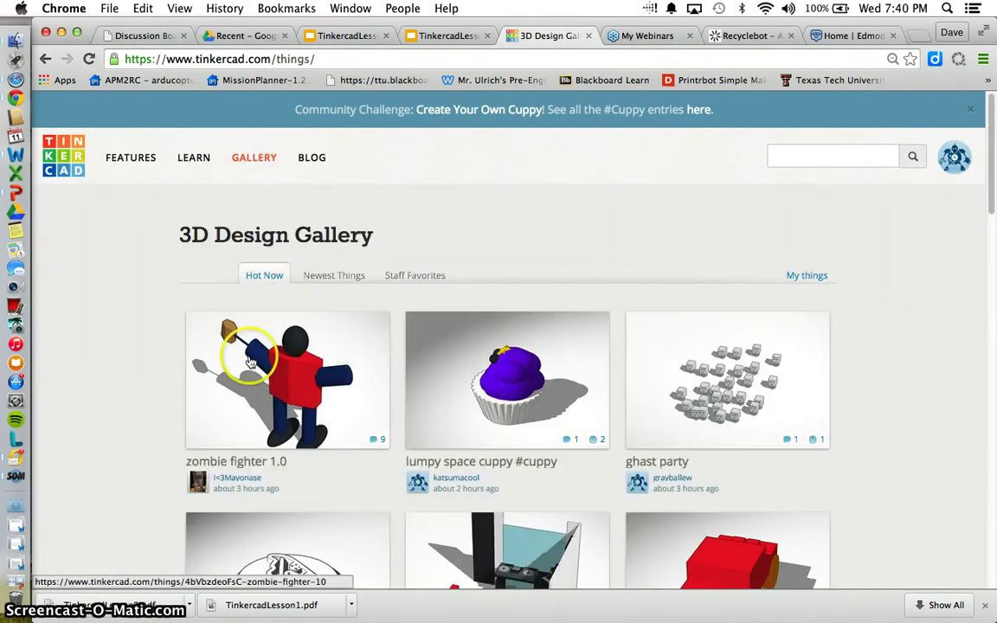
{"action": "left_click", "coordinate": [339, 282]}
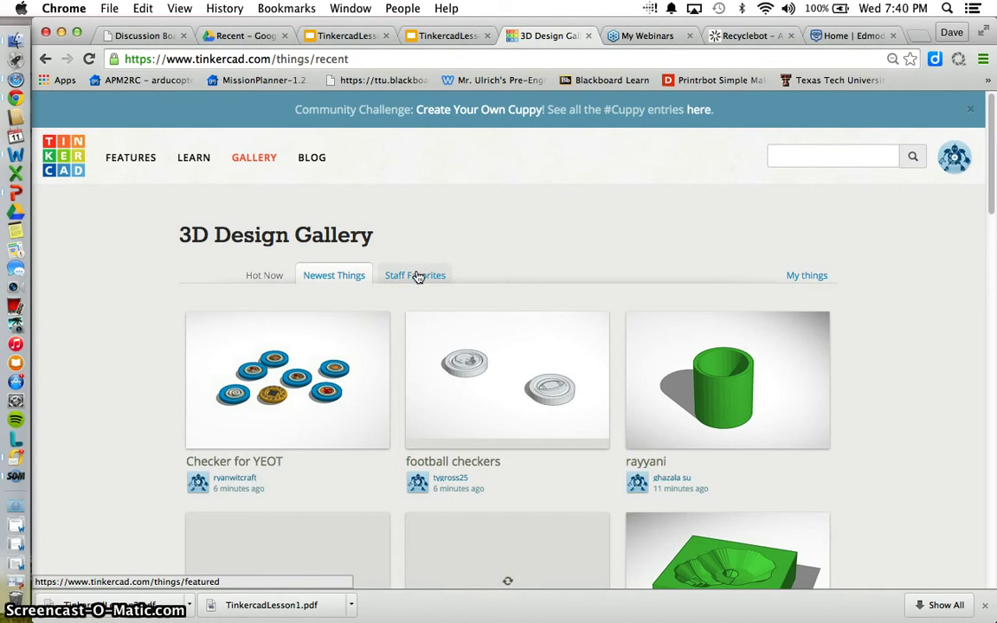
{"action": "left_click", "coordinate": [417, 276]}
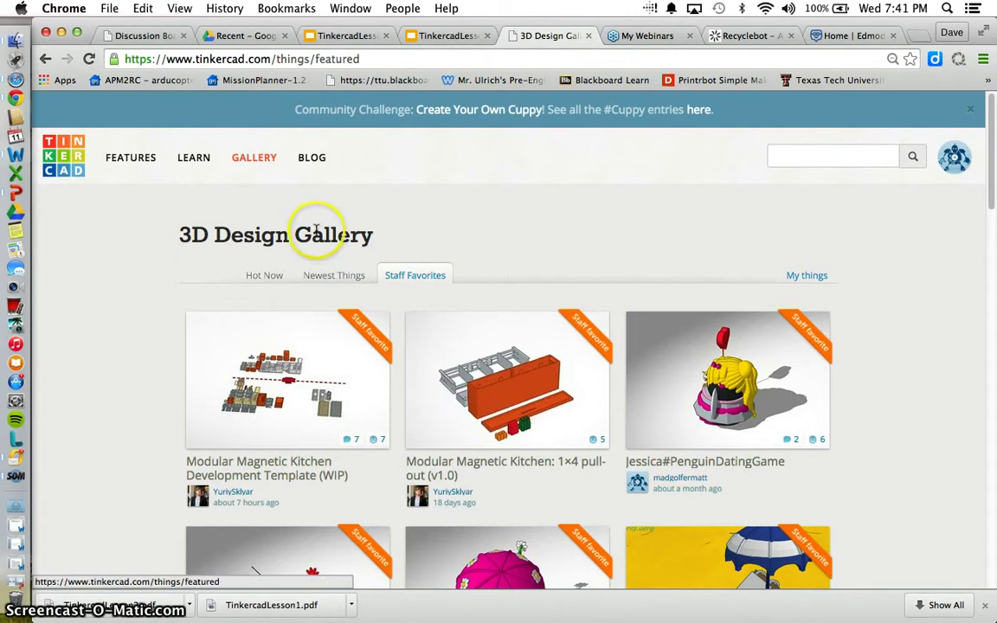
- Search the site for "batman", browse the shared designs in the results, and return to the dashboard
{"action": "left_click", "coordinate": [817, 158]}
{"action": "type", "text": "batman"}
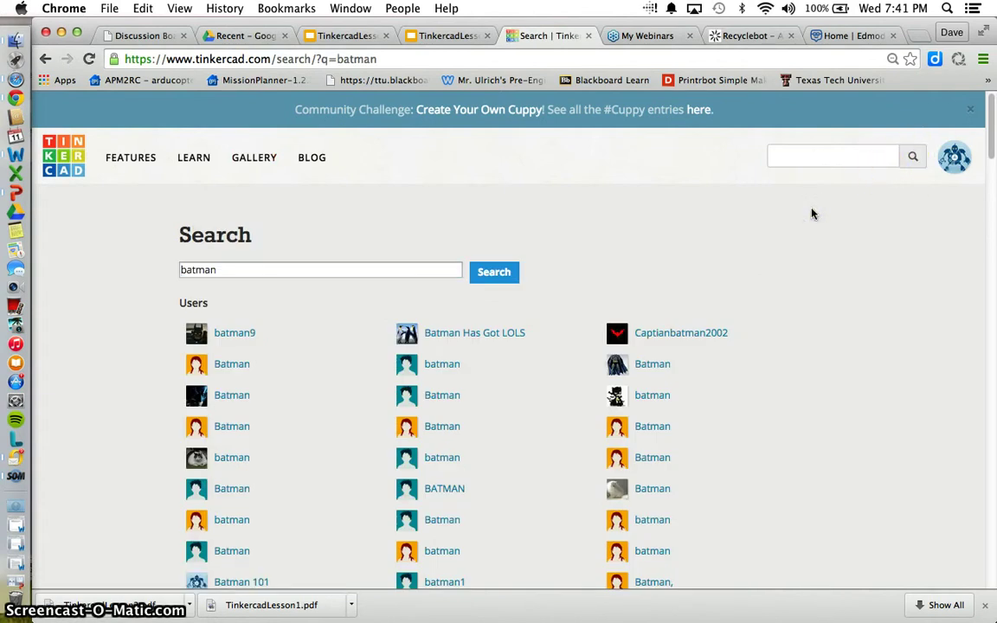
{"action": "scroll", "coordinate": [811, 214], "scroll_direction": "down", "scroll_amount": 1}
{"action": "scroll", "coordinate": [824, 361], "scroll_direction": "down", "scroll_amount": 1}
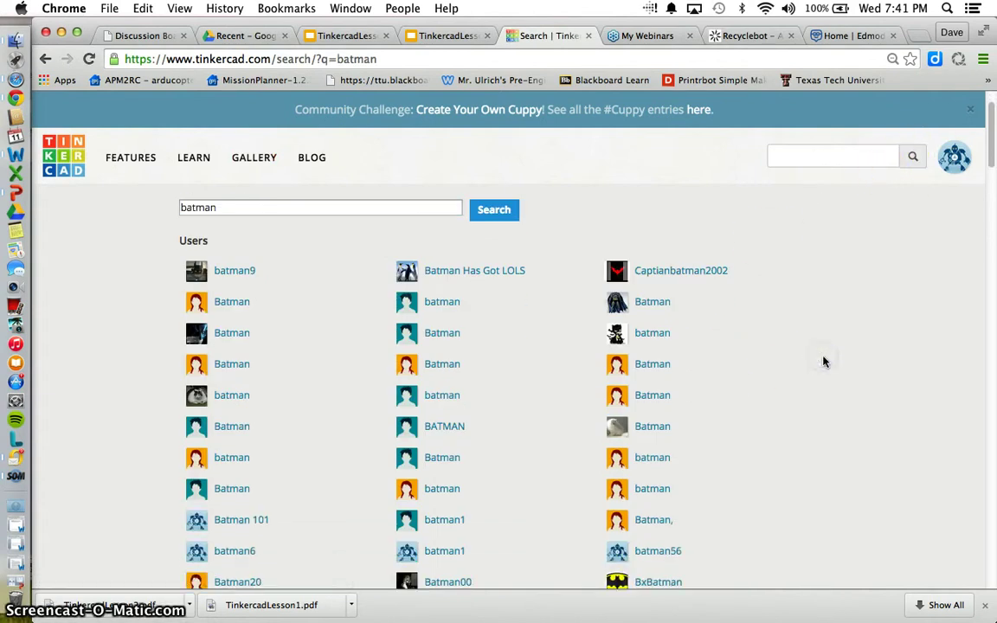
{"action": "scroll", "coordinate": [824, 361], "scroll_direction": "down", "scroll_amount": 15}
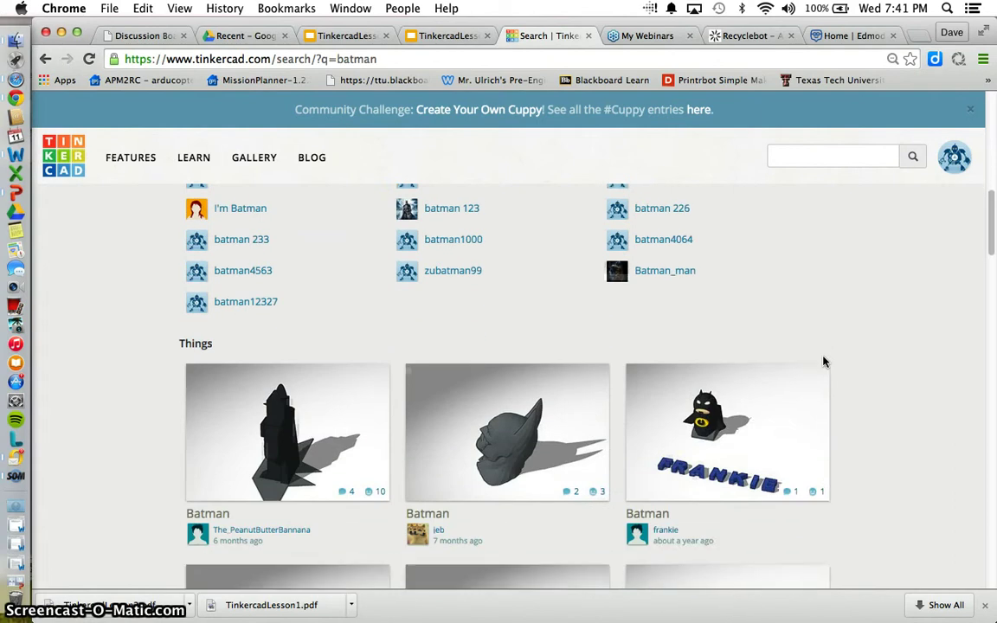
{"action": "scroll", "coordinate": [824, 362], "scroll_direction": "down", "scroll_amount": 9}
{"action": "scroll", "coordinate": [824, 361], "scroll_direction": "up", "scroll_amount": 1}
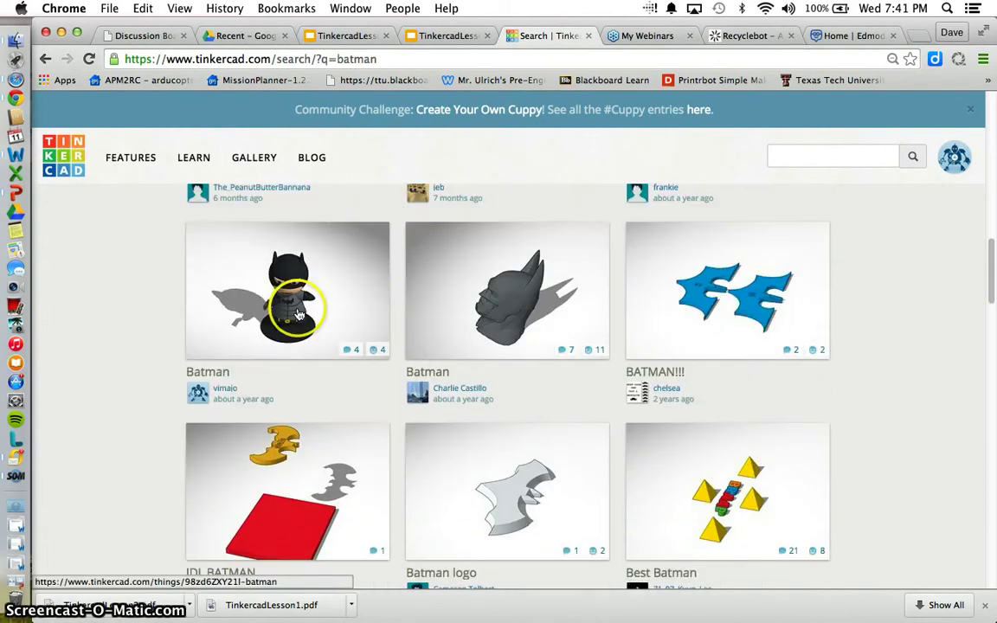
{"action": "left_click", "coordinate": [62, 152]}
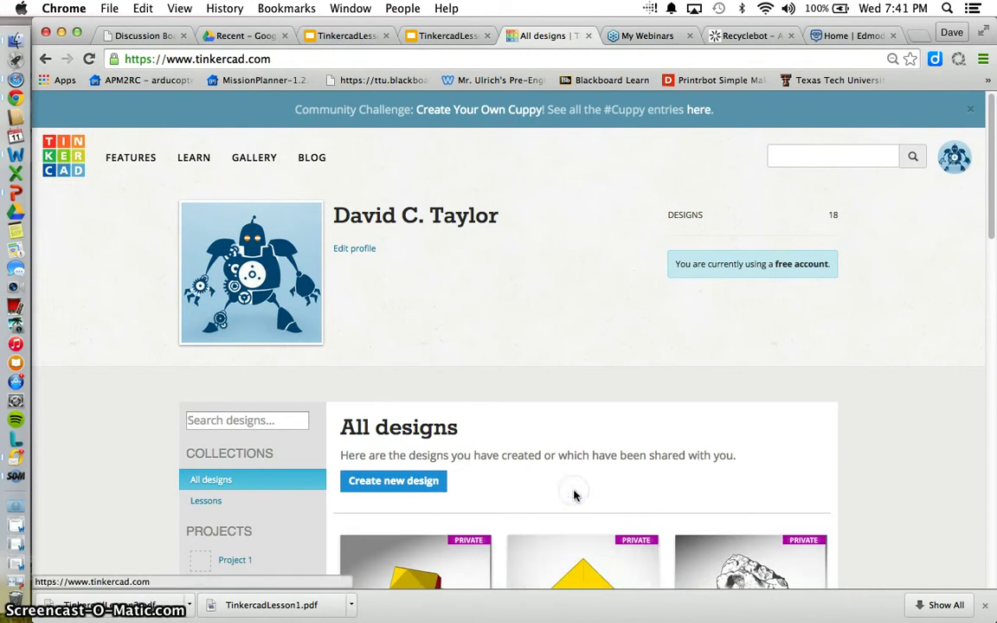
- Create a new design from the dashboard and open its properties
{"action": "scroll", "coordinate": [574, 495], "scroll_direction": "down", "scroll_amount": 3}
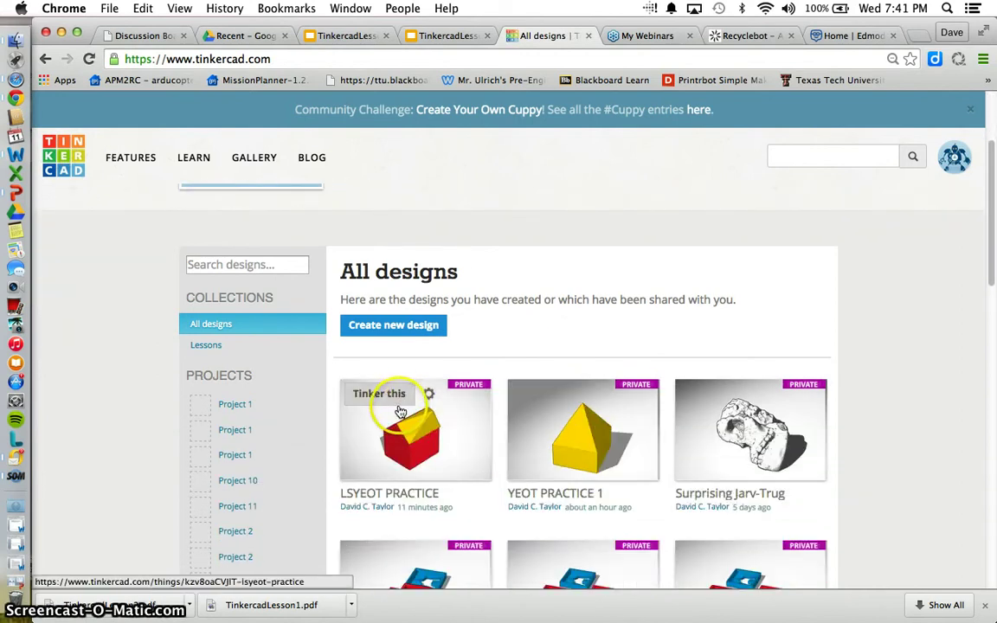
{"action": "left_click", "coordinate": [397, 327]}
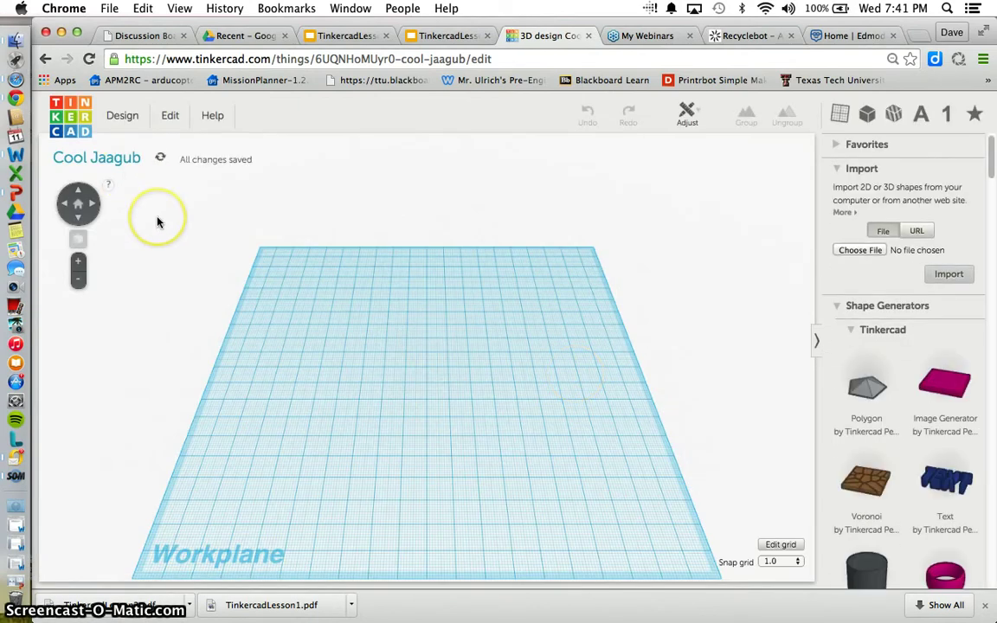
{"action": "left_click", "coordinate": [112, 117]}
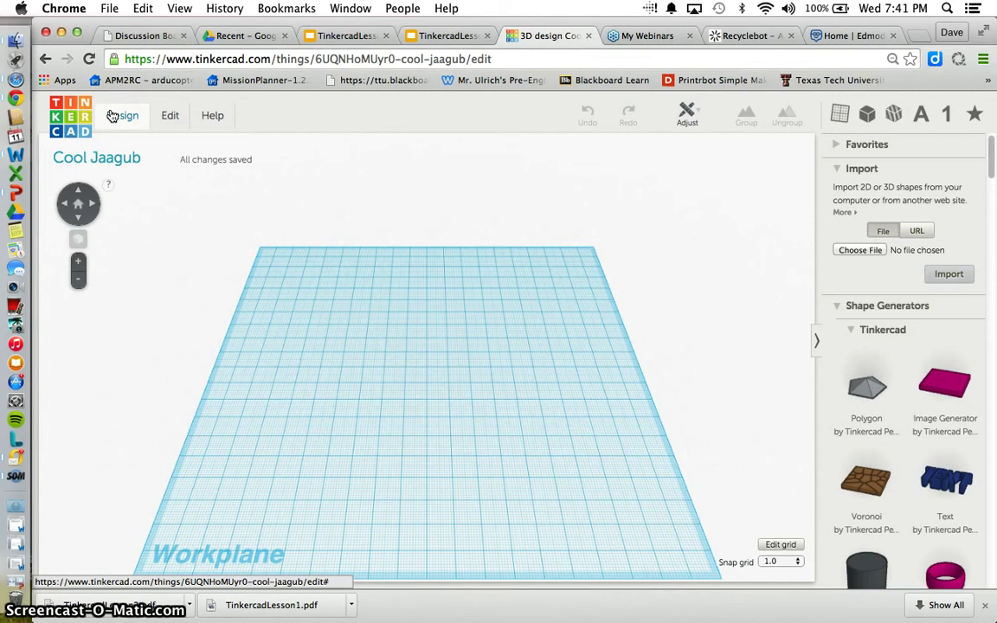
{"action": "left_click", "coordinate": [16, 474]}
{"action": "left_click", "coordinate": [123, 119]}
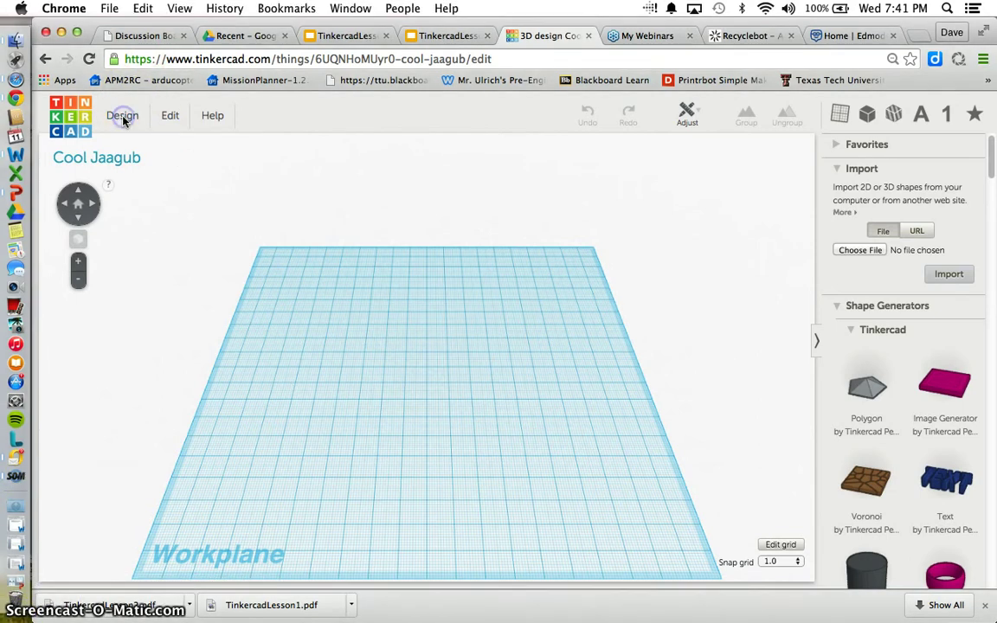
{"action": "left_click", "coordinate": [123, 120]}
{"action": "left_click", "coordinate": [127, 143]}
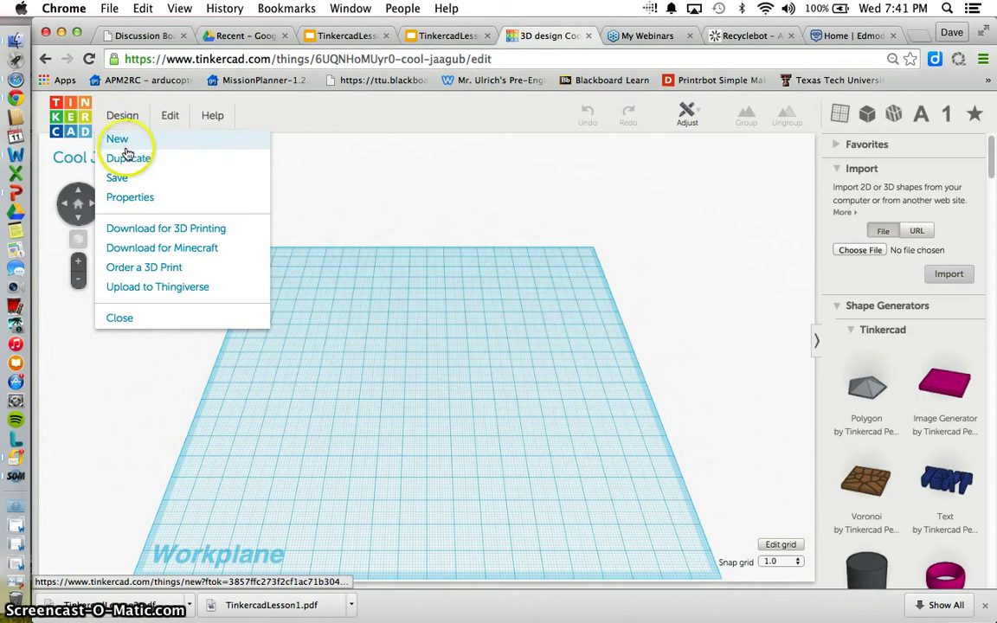
{"action": "left_click", "coordinate": [143, 199]}
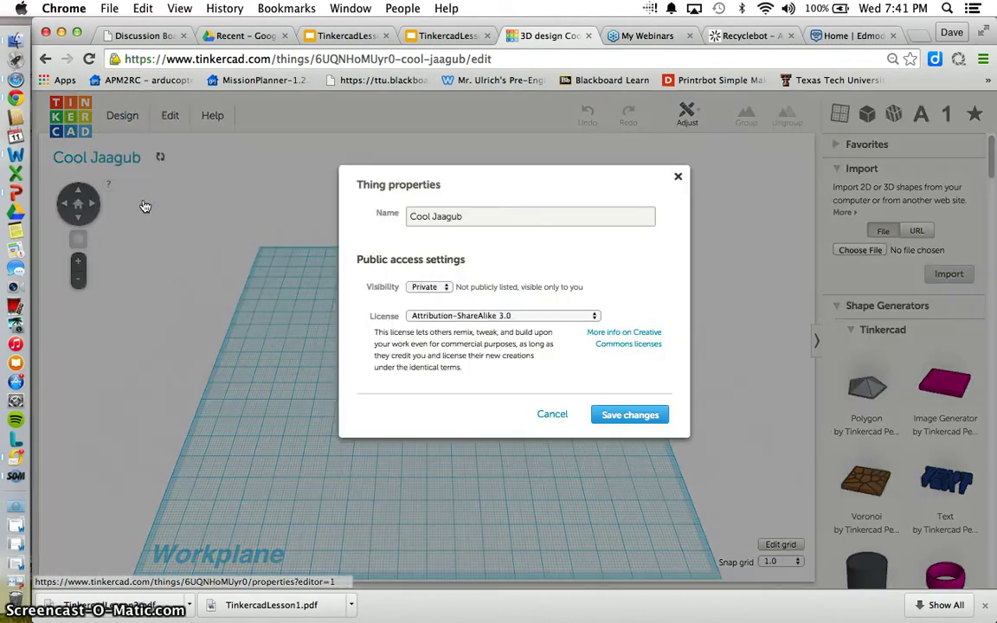
- Rename the design to "practice 3", keep its visibility Private and save the changes
{"action": "left_click_drag", "start_coordinate": [485, 218], "coordinate": [356, 216]}
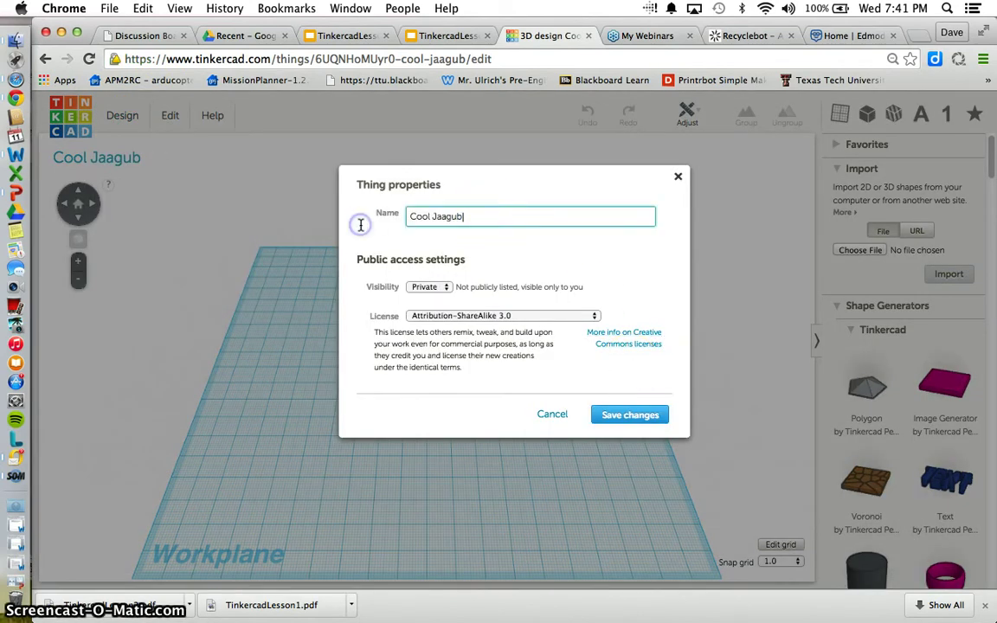
{"action": "type", "text": "pr"}
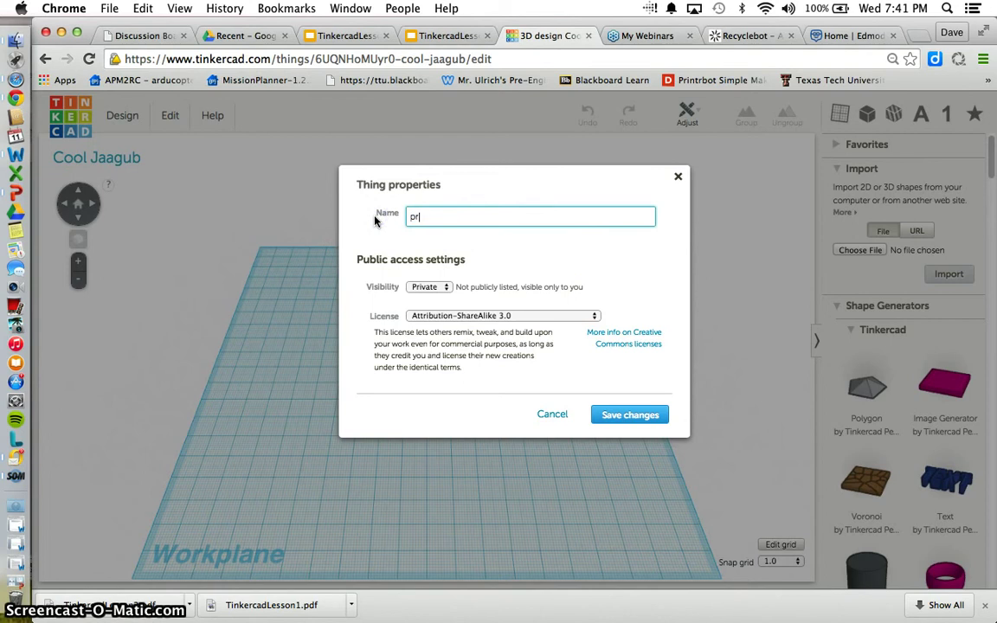
{"action": "type", "text": "actice 3"}
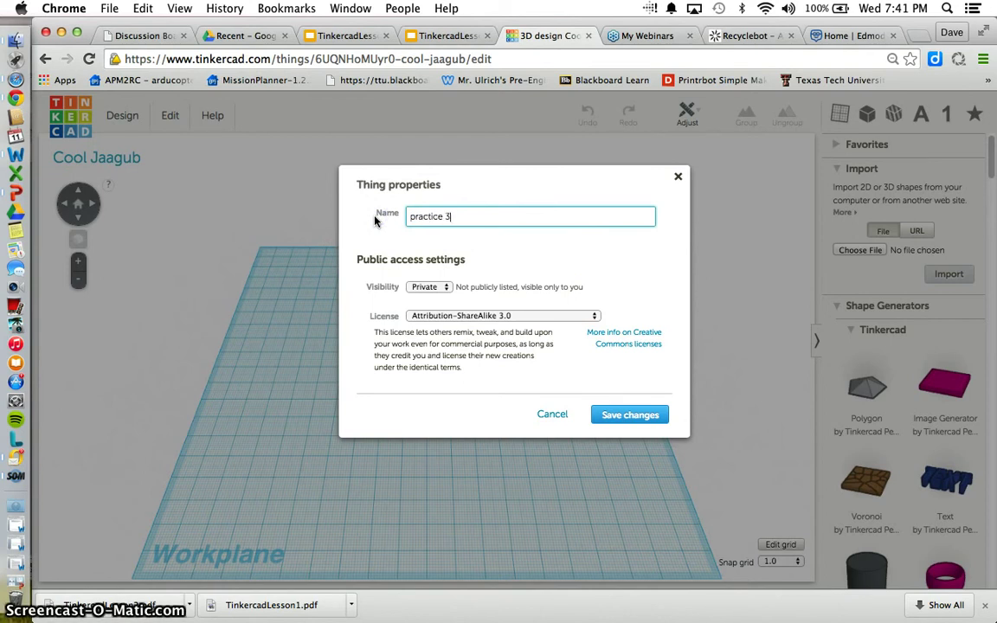
{"action": "left_click", "coordinate": [430, 286]}
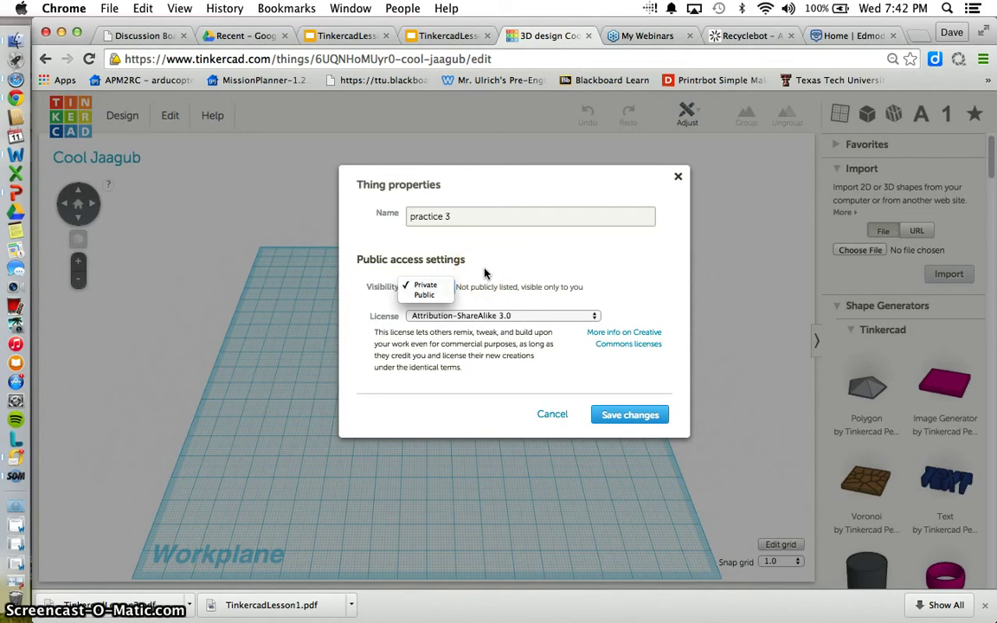
{"action": "left_click", "coordinate": [650, 419]}
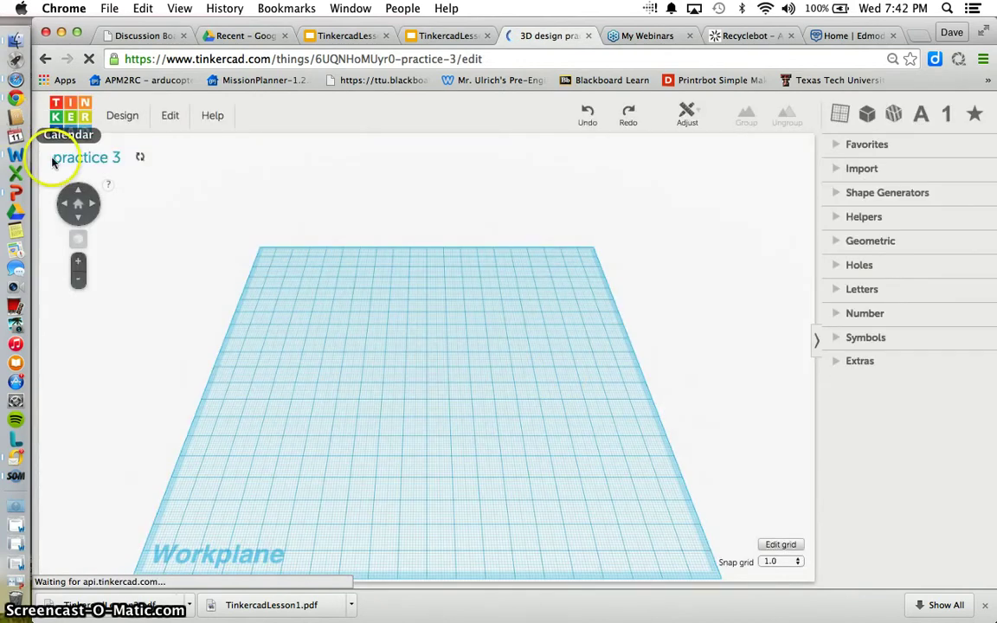
{"action": "left_click", "coordinate": [166, 119]}
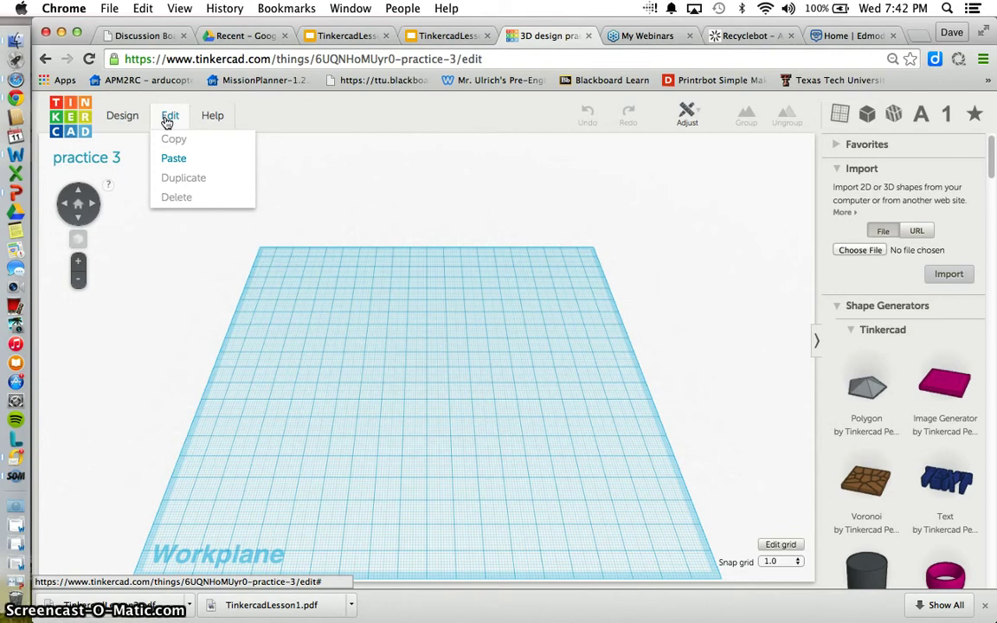
{"action": "left_click", "coordinate": [167, 120]}
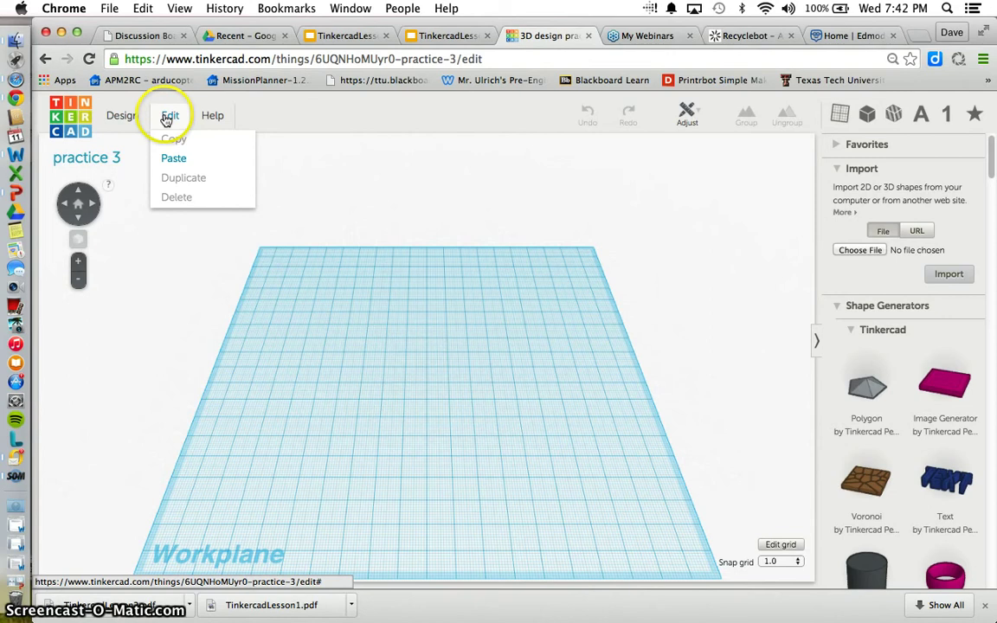
{"action": "left_click", "coordinate": [411, 216]}
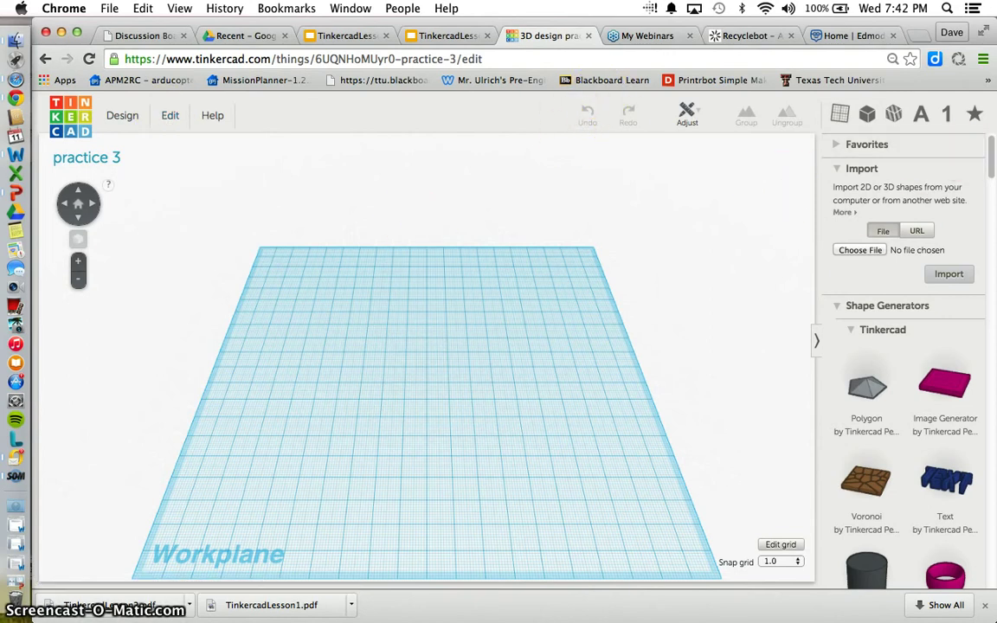
- Place a red Box from the Geometric shapes near the middle of the workplane
{"action": "left_click", "coordinate": [993, 166]}
{"action": "left_click_drag", "start_coordinate": [993, 166], "coordinate": [987, 248]}
{"action": "left_click_drag", "start_coordinate": [857, 228], "coordinate": [429, 407]}
- Examine the box from several sides, above and below, return to the home view and fit the box in view
{"action": "left_click", "coordinate": [96, 204]}
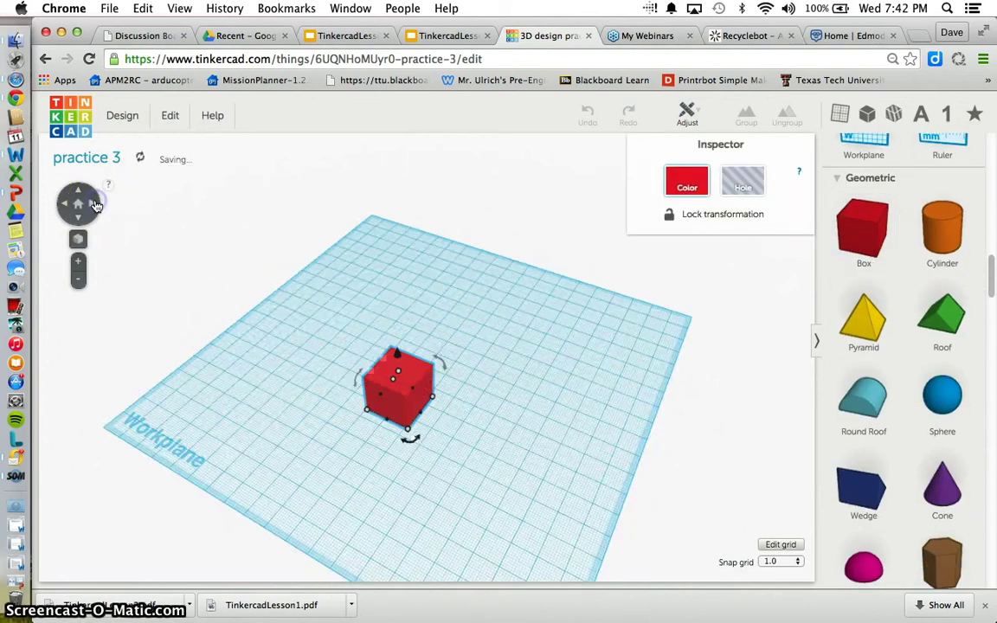
{"action": "left_click", "coordinate": [78, 194]}
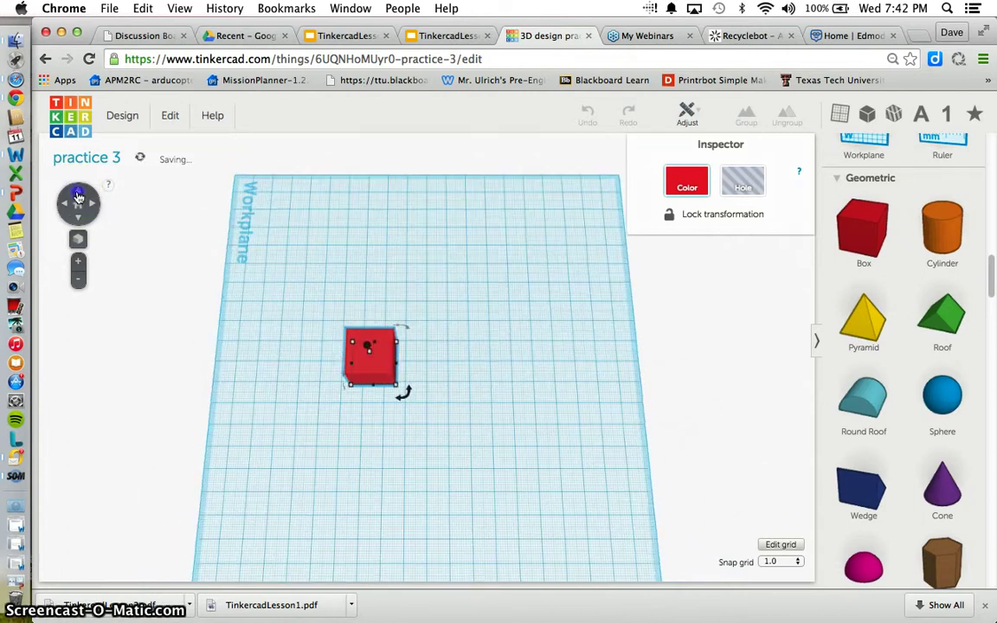
{"action": "left_click", "coordinate": [64, 203]}
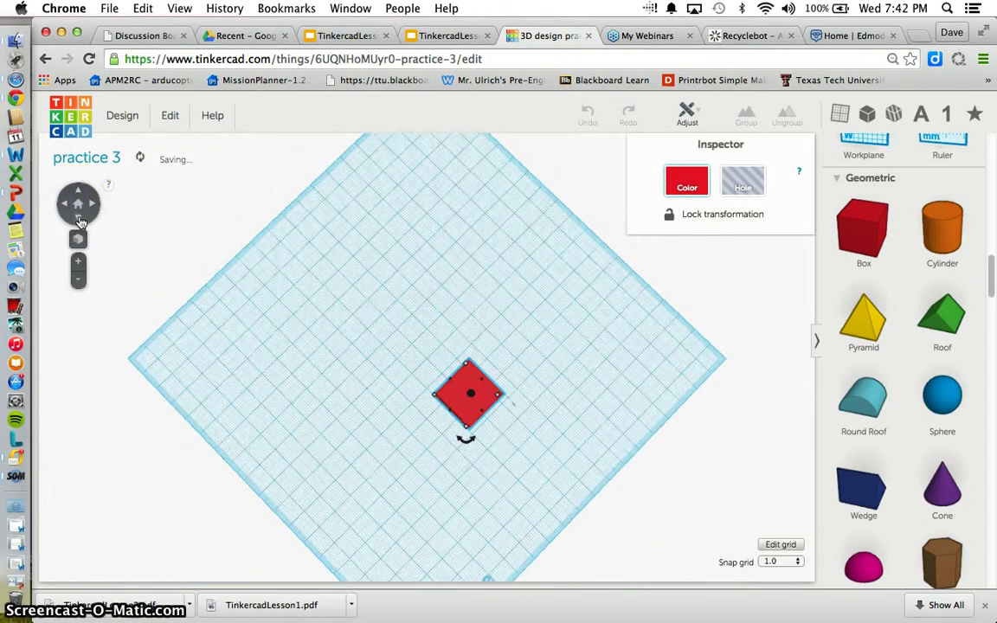
{"action": "left_click", "coordinate": [78, 218]}
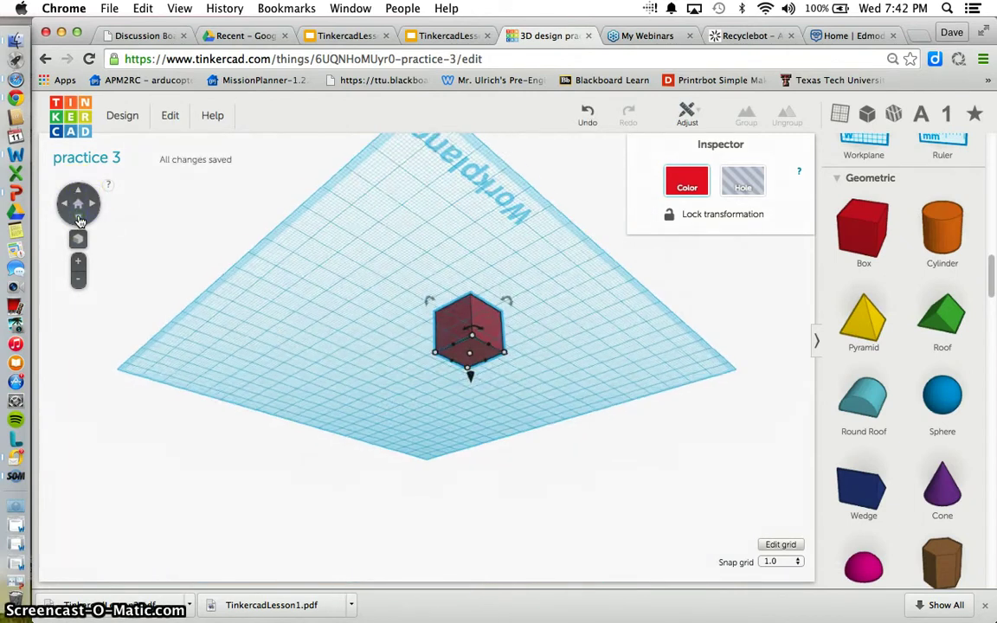
{"action": "left_click", "coordinate": [78, 237]}
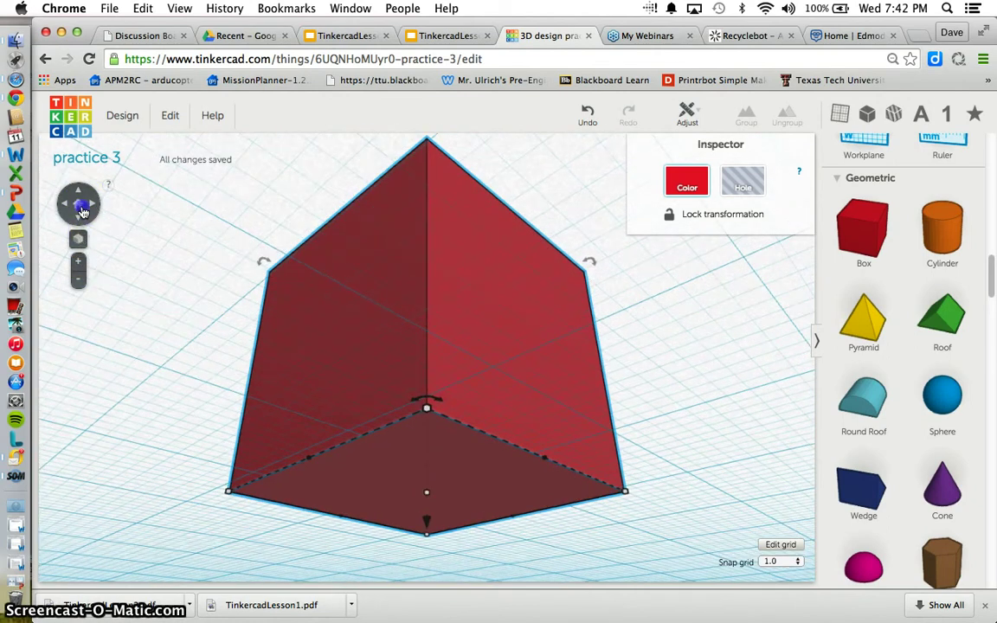
{"action": "left_click", "coordinate": [82, 210]}
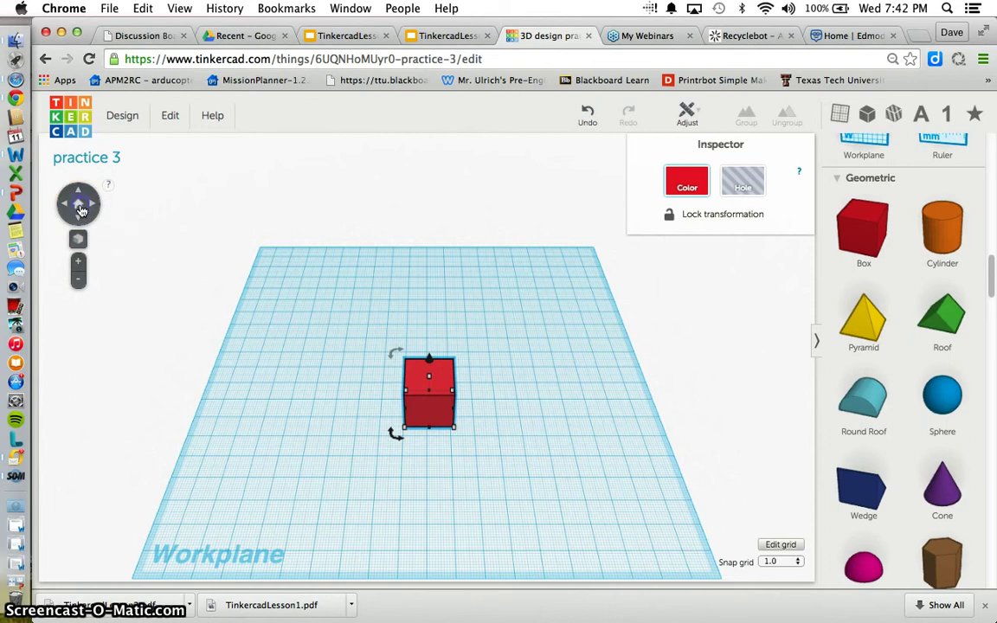
{"action": "left_click", "coordinate": [77, 239]}
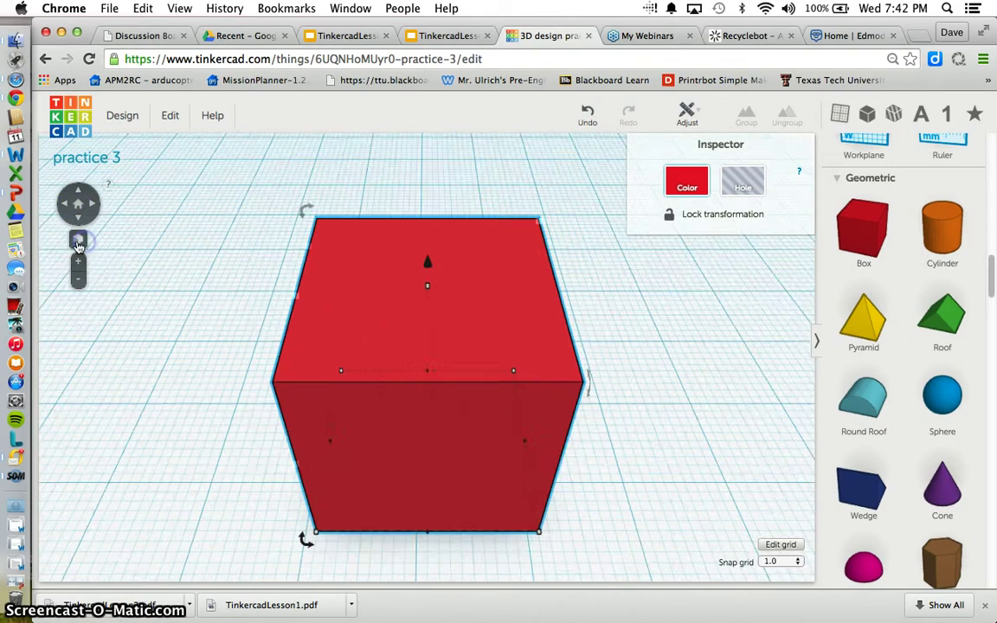
- Resize the box with its handles to about 29 mm wide, 23 mm deep and 16 mm high
{"action": "scroll", "coordinate": [246, 377], "scroll_direction": "down", "scroll_amount": 5}
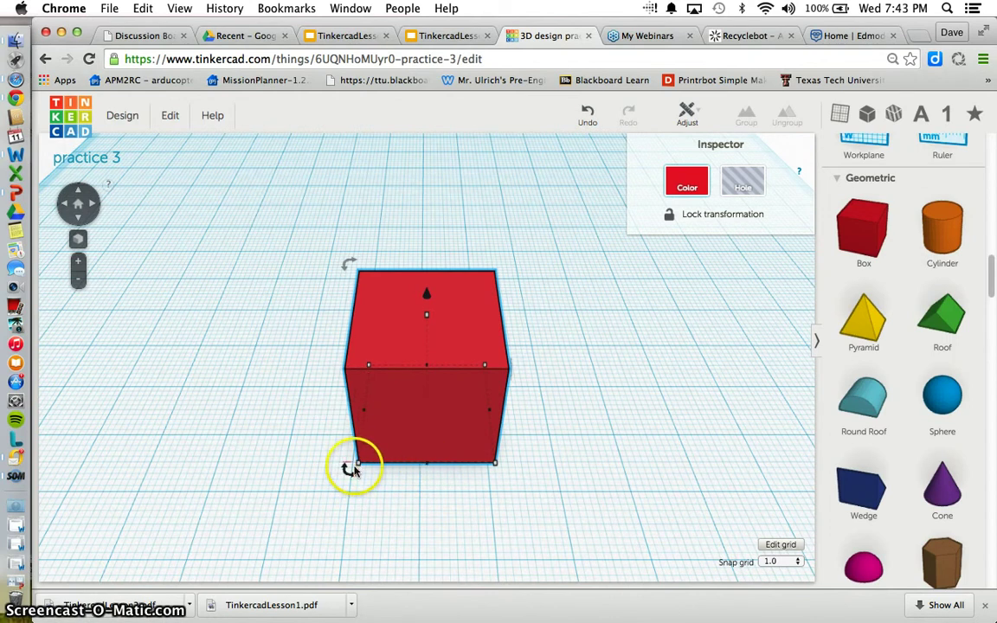
{"action": "mouse_move", "coordinate": [351, 468]}
{"action": "left_mouse_down"}
{"action": "mouse_move", "coordinate": [312, 514]}
{"action": "mouse_move", "coordinate": [396, 485]}
{"action": "mouse_move", "coordinate": [350, 463]}
{"action": "left_mouse_up"}
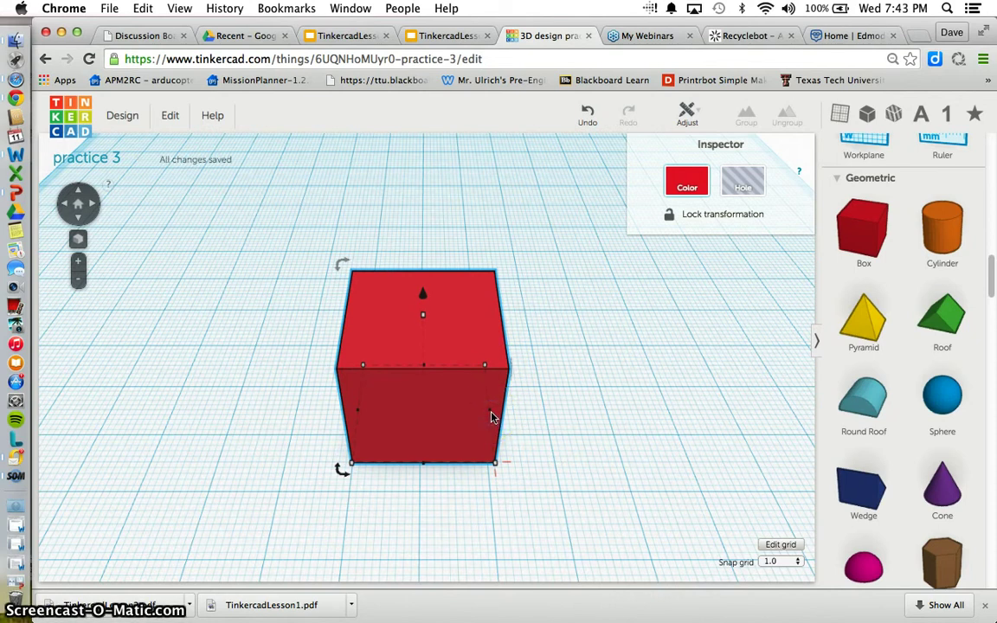
{"action": "left_click_drag", "start_coordinate": [491, 417], "coordinate": [517, 415]}
{"action": "left_click", "coordinate": [423, 368]}
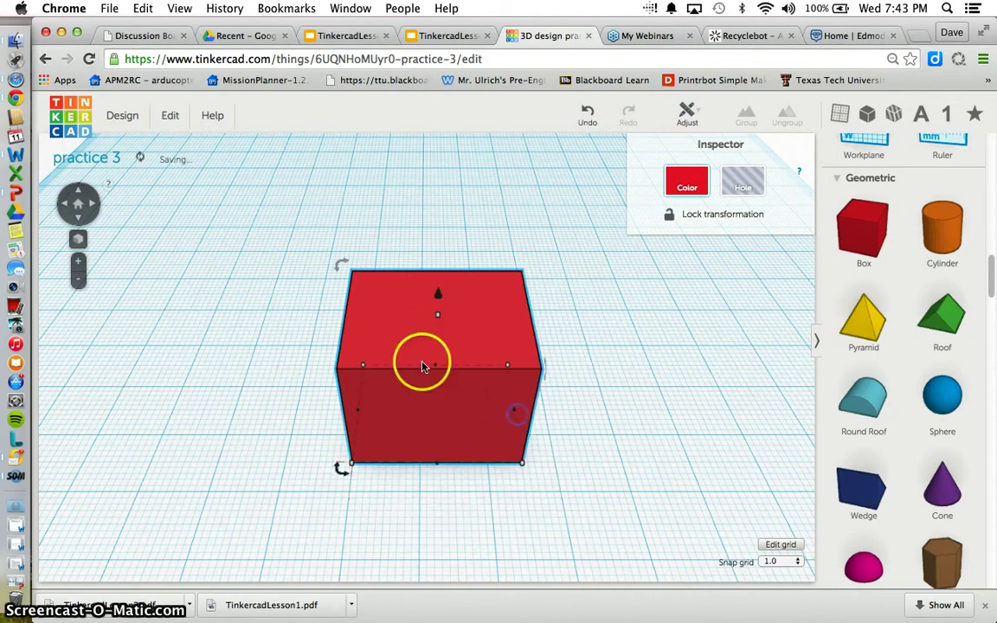
{"action": "mouse_move", "coordinate": [439, 370]}
{"action": "left_mouse_down"}
{"action": "mouse_move", "coordinate": [436, 336]}
{"action": "mouse_move", "coordinate": [434, 356]}
{"action": "left_mouse_up"}
{"action": "left_click", "coordinate": [436, 446]}
{"action": "left_click_drag", "start_coordinate": [437, 445], "coordinate": [438, 478]}
{"action": "left_click_drag", "start_coordinate": [354, 441], "coordinate": [333, 409]}
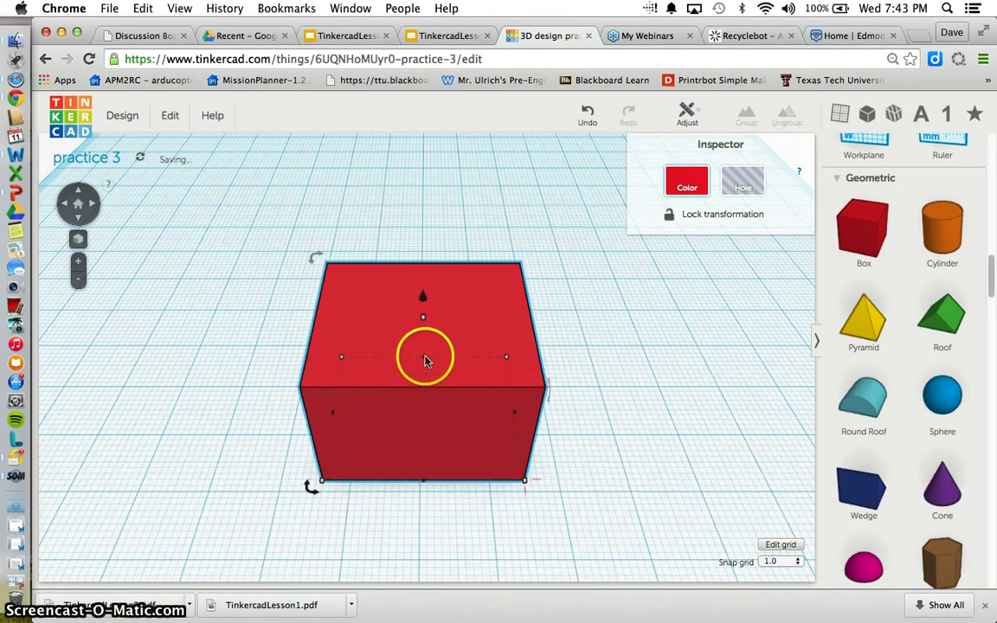
{"action": "mouse_move", "coordinate": [425, 358]}
{"action": "left_mouse_down"}
{"action": "mouse_move", "coordinate": [431, 317]}
{"action": "mouse_move", "coordinate": [425, 268]}
{"action": "mouse_move", "coordinate": [425, 363]}
{"action": "mouse_move", "coordinate": [416, 240]}
{"action": "mouse_move", "coordinate": [432, 364]}
{"action": "mouse_move", "coordinate": [430, 345]}
{"action": "left_mouse_up"}
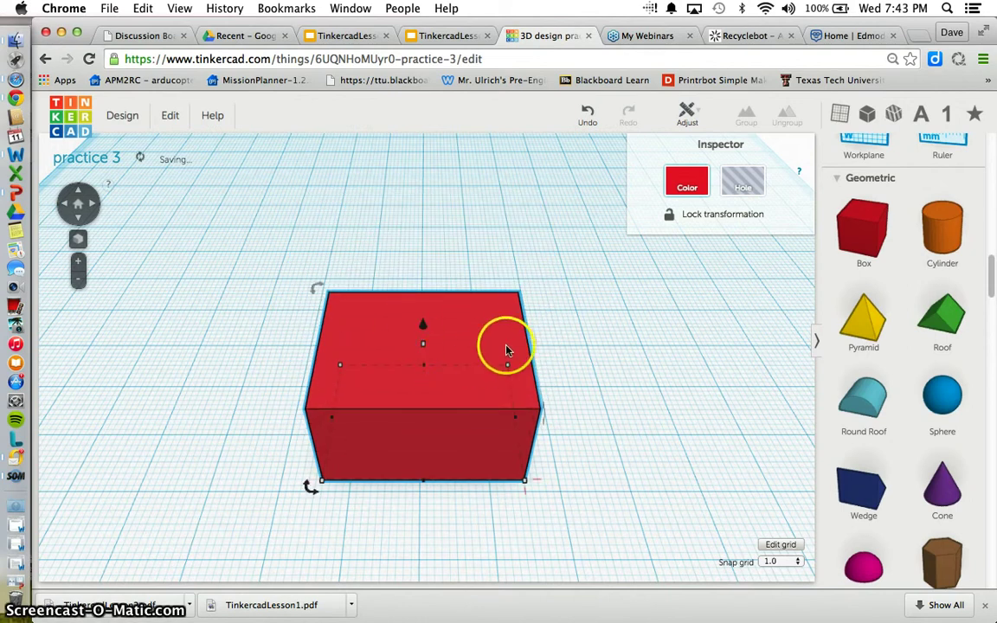
{"action": "mouse_move", "coordinate": [424, 329]}
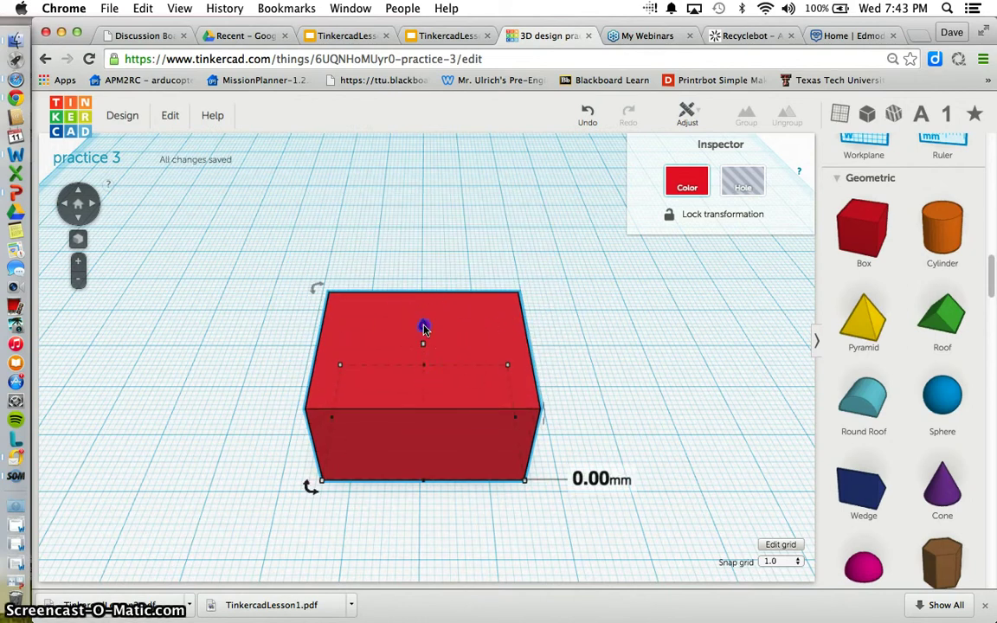
{"action": "mouse_move", "coordinate": [424, 329]}
{"action": "left_mouse_down"}
{"action": "mouse_move", "coordinate": [418, 278]}
{"action": "mouse_move", "coordinate": [432, 331]}
{"action": "left_mouse_up"}
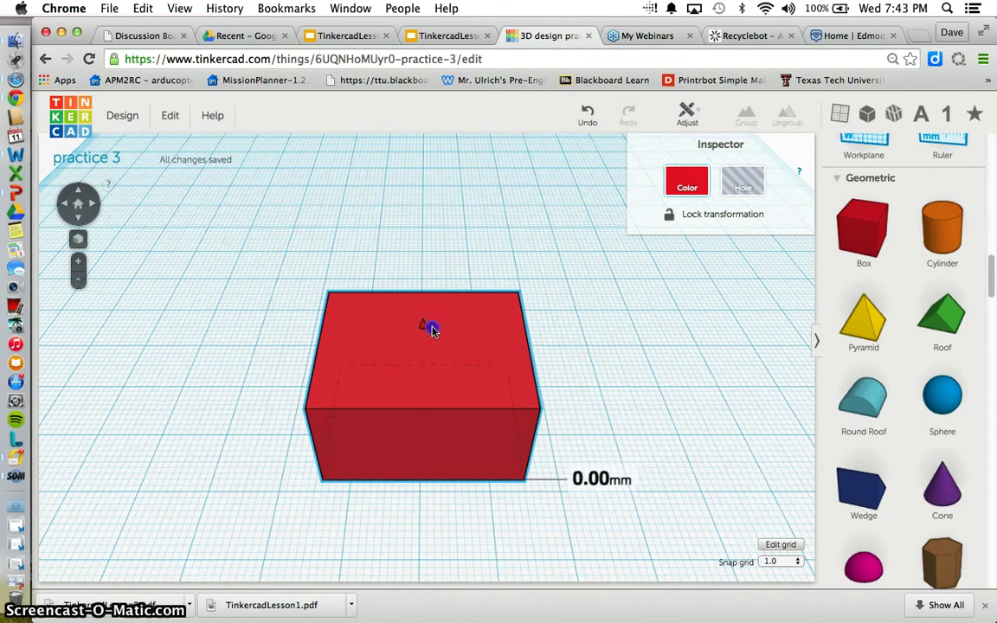
- Place the Ruler helper at the front-left corner of the workplane to show the box's dimensions
{"action": "scroll", "coordinate": [567, 446], "scroll_direction": "down", "scroll_amount": 4}
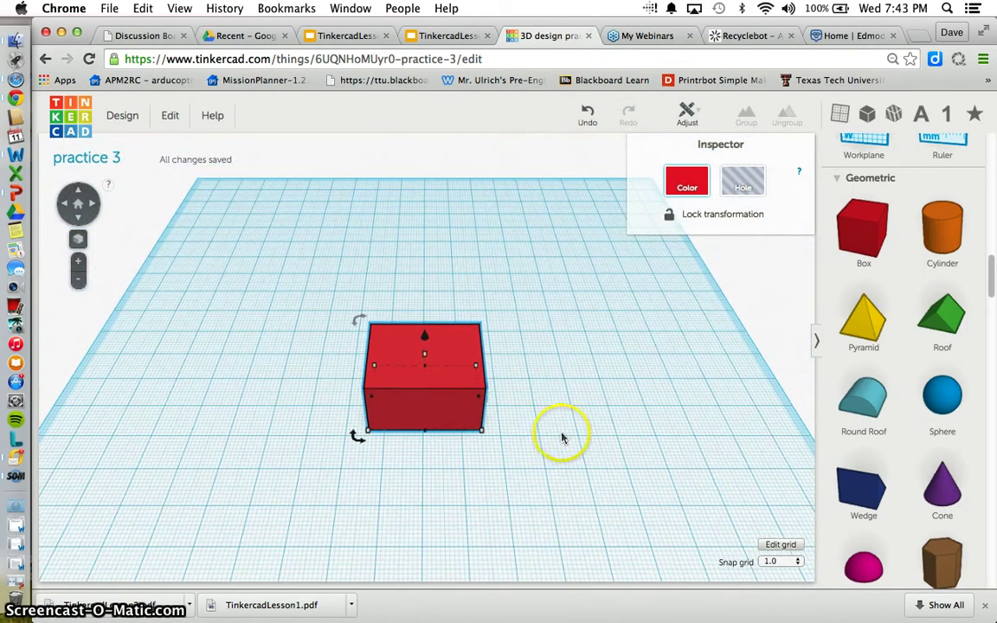
{"action": "scroll", "coordinate": [770, 261], "scroll_direction": "down", "scroll_amount": 2}
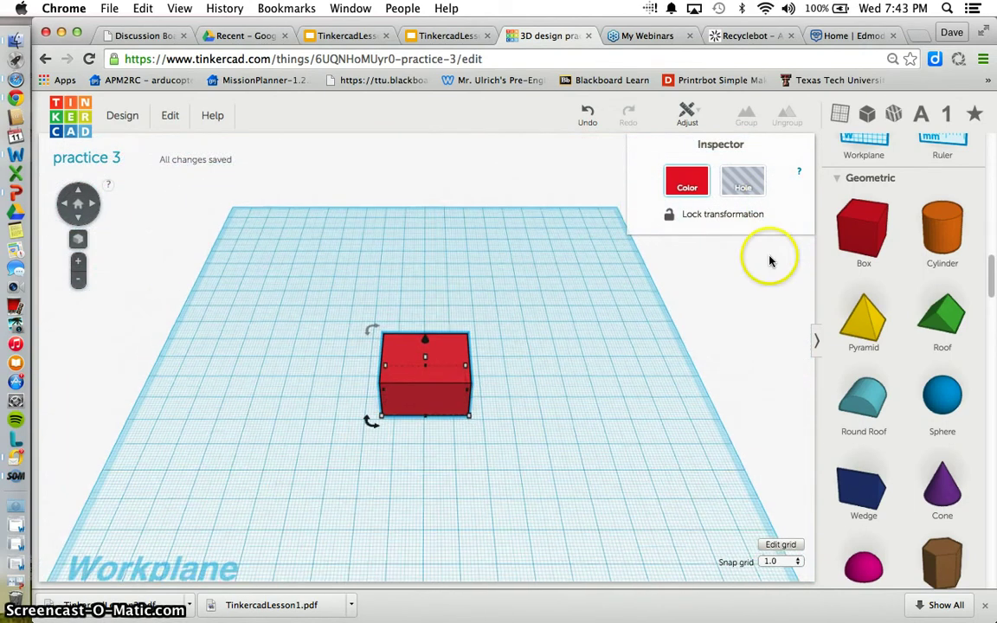
{"action": "scroll", "coordinate": [900, 195], "scroll_direction": "up", "scroll_amount": 3}
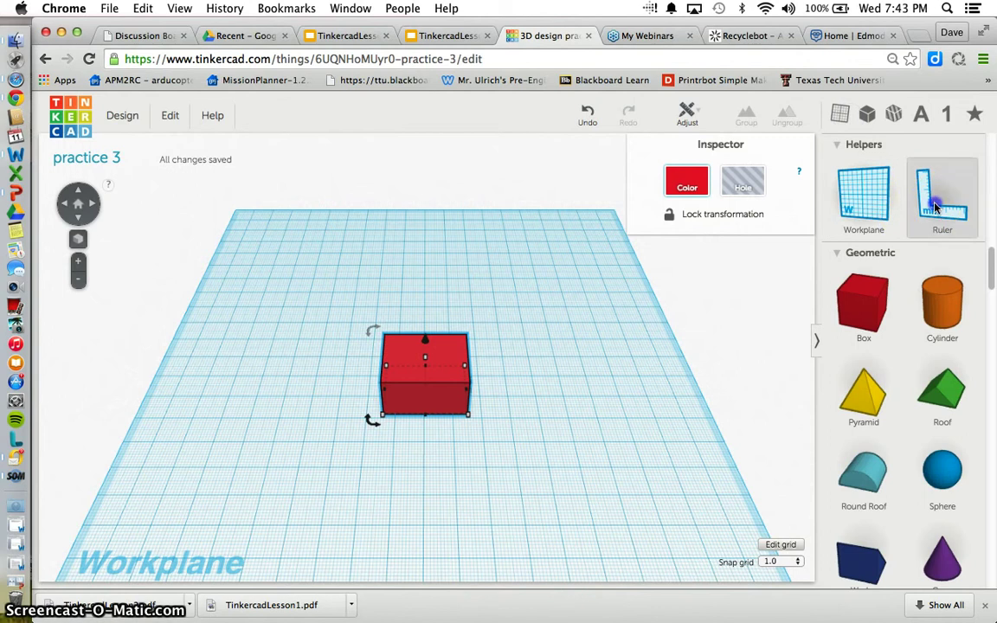
{"action": "left_click", "coordinate": [93, 558]}
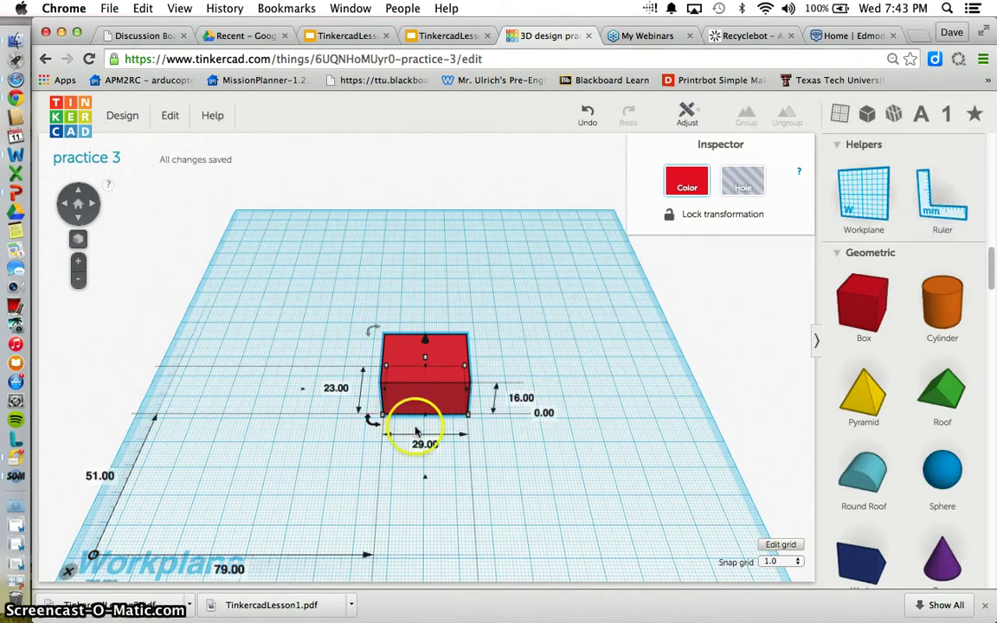
- Set both the width and the depth of the box to 30.5 mm using its ruler dimensions
{"action": "scroll", "coordinate": [423, 448], "scroll_direction": "down", "scroll_amount": 5}
{"action": "scroll", "coordinate": [421, 449], "scroll_direction": "up", "scroll_amount": 7}
{"action": "scroll", "coordinate": [419, 449], "scroll_direction": "up", "scroll_amount": 2}
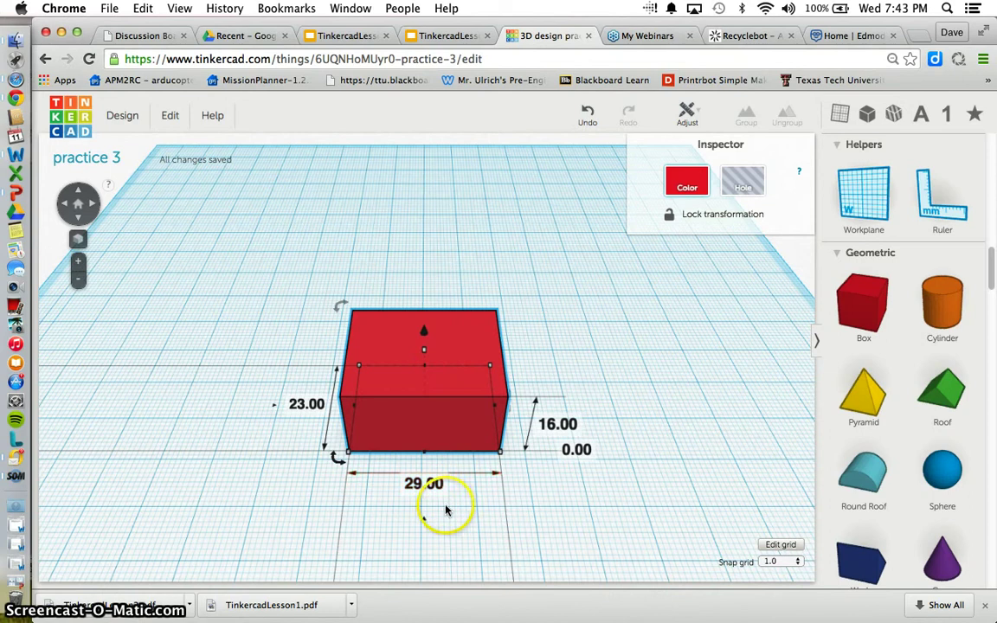
{"action": "left_click", "coordinate": [427, 483]}
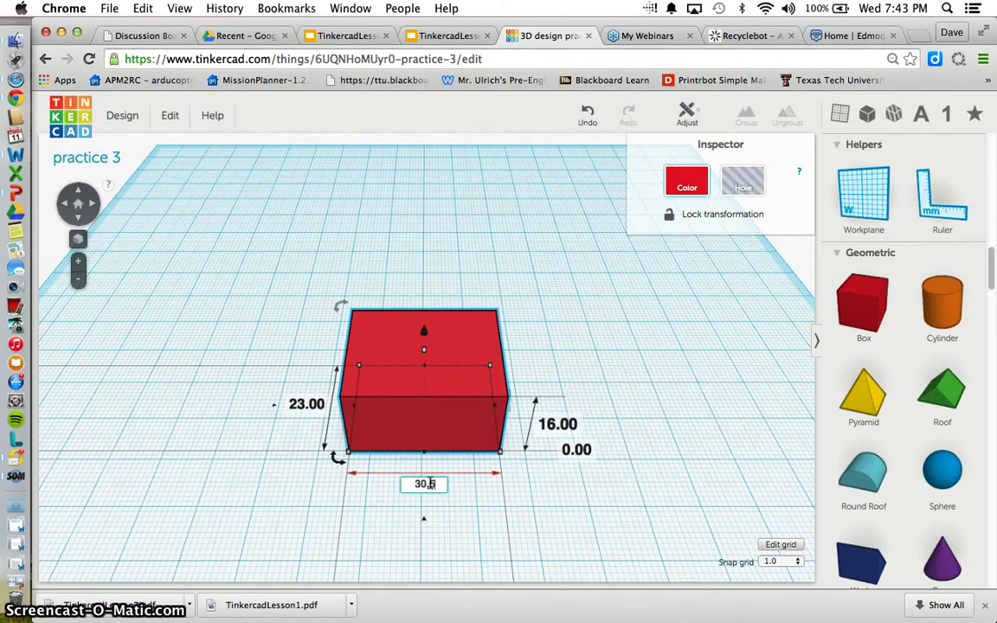
{"action": "type", "text": "30.5"}
{"action": "left_click", "coordinate": [310, 405]}
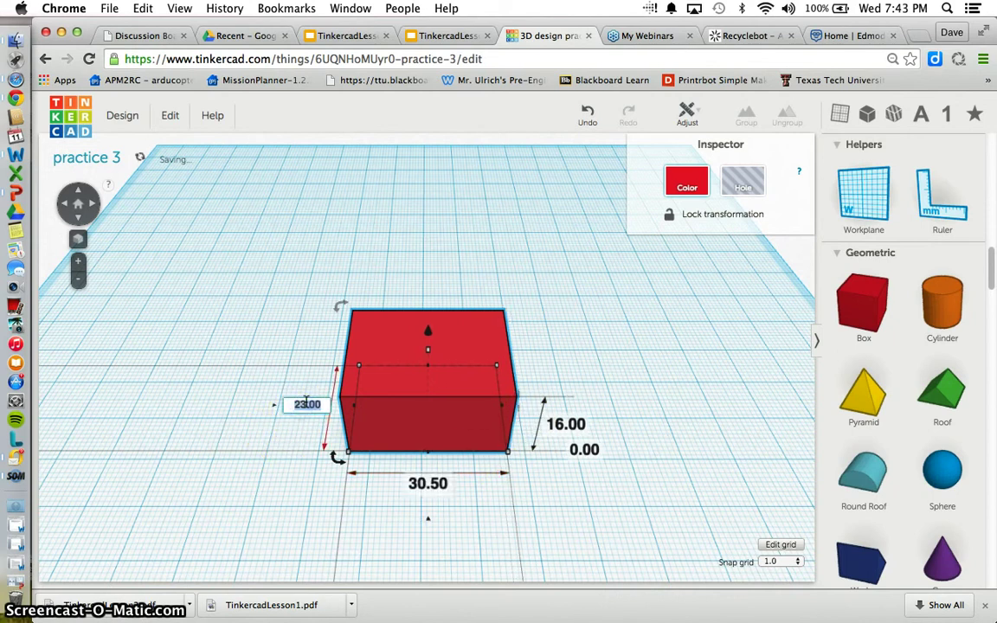
{"action": "type", "text": "30.5"}
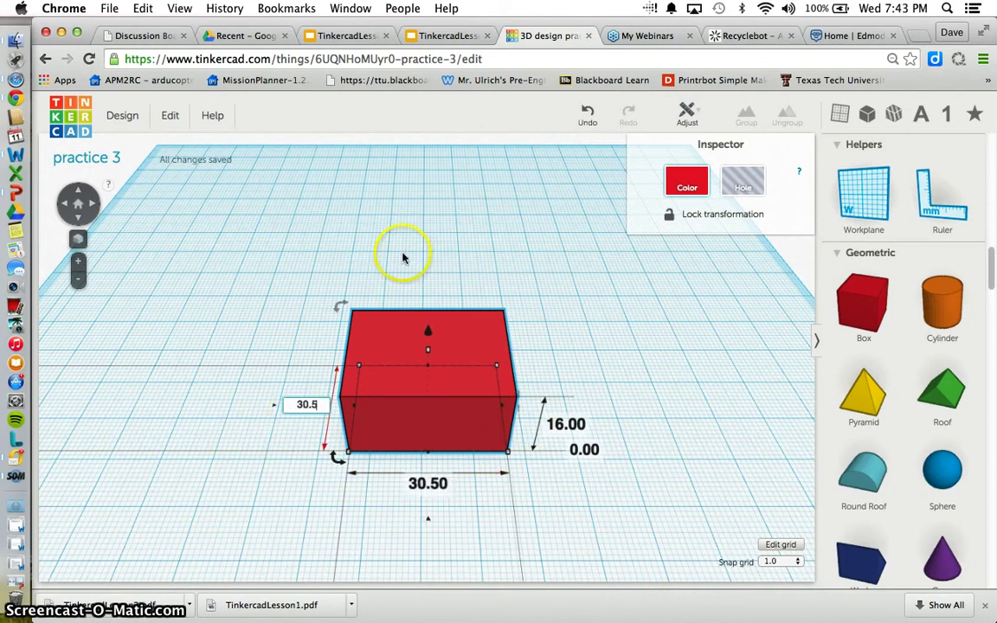
{"action": "left_click", "coordinate": [597, 339]}
- Set the height of the box to 20.25 mm
{"action": "left_click", "coordinate": [389, 371]}
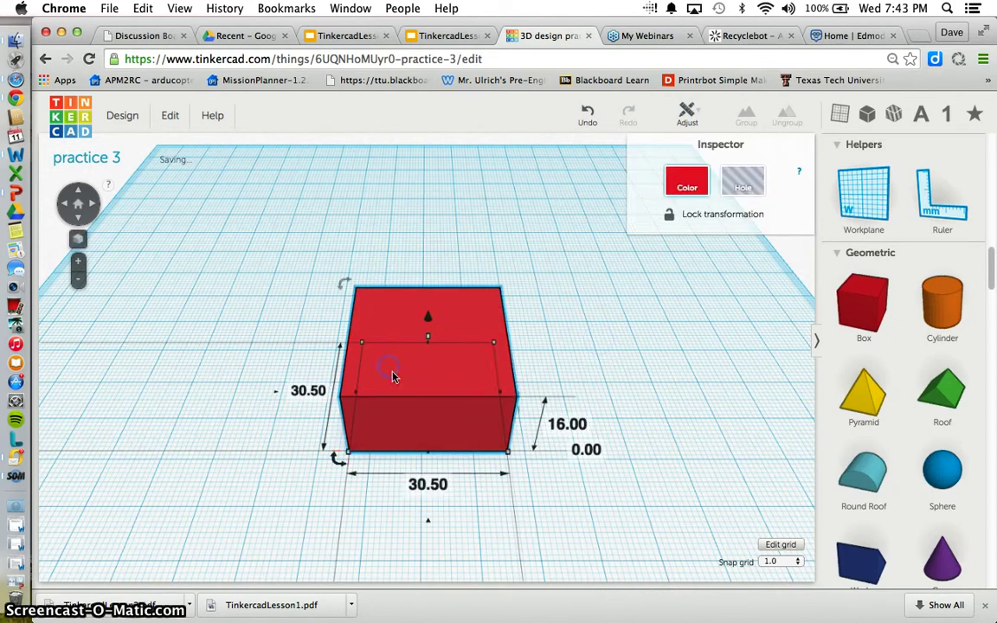
{"action": "left_click", "coordinate": [569, 424]}
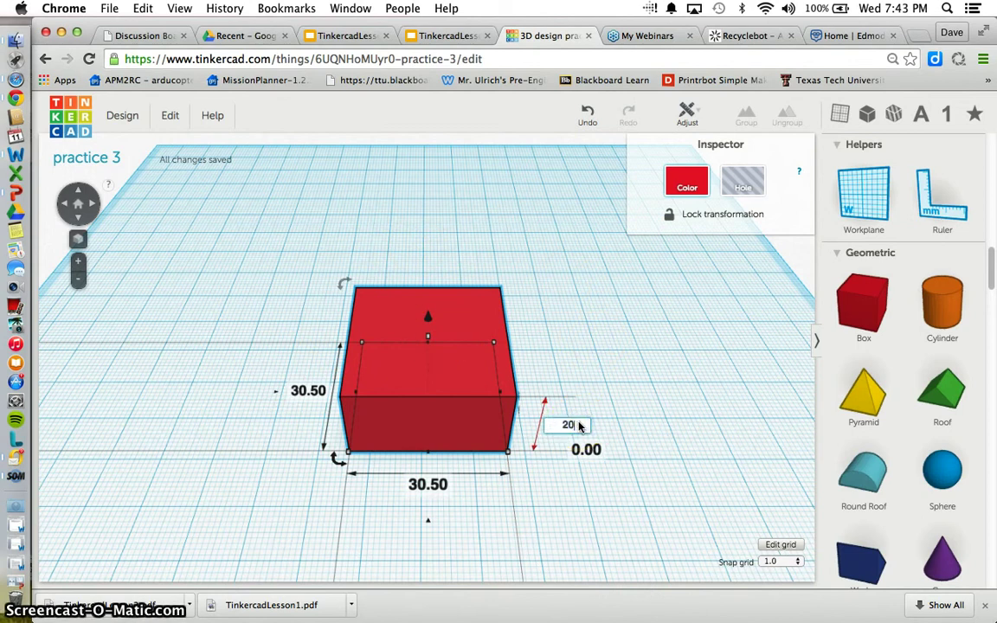
{"action": "type", "text": "20.25"}
{"action": "key", "text": "Return"}
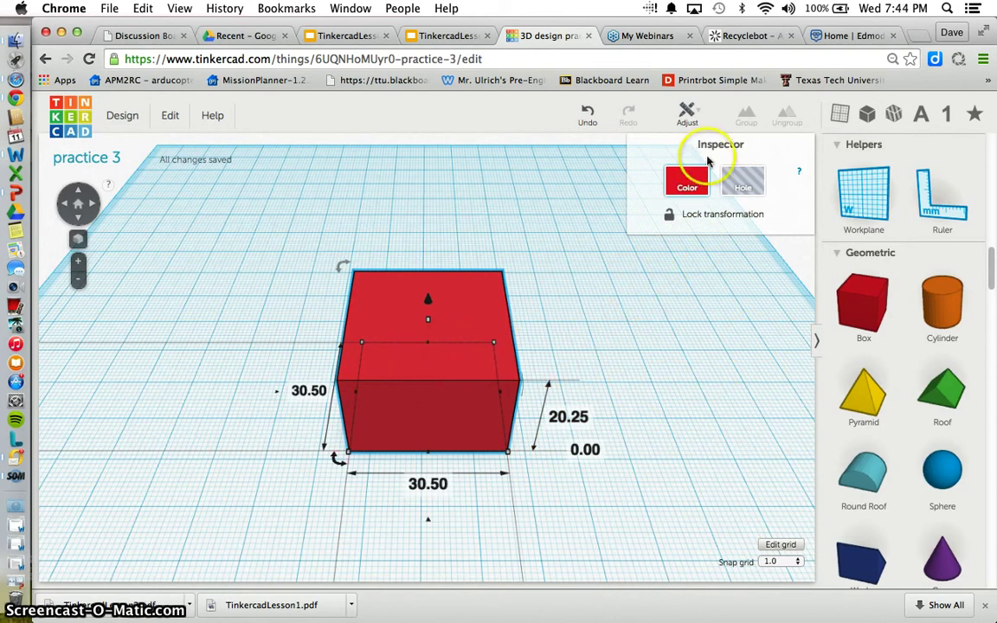
- Recolour the box medium blue, switch it to a hole and back to a solid, and deselect it
{"action": "left_click", "coordinate": [683, 177]}
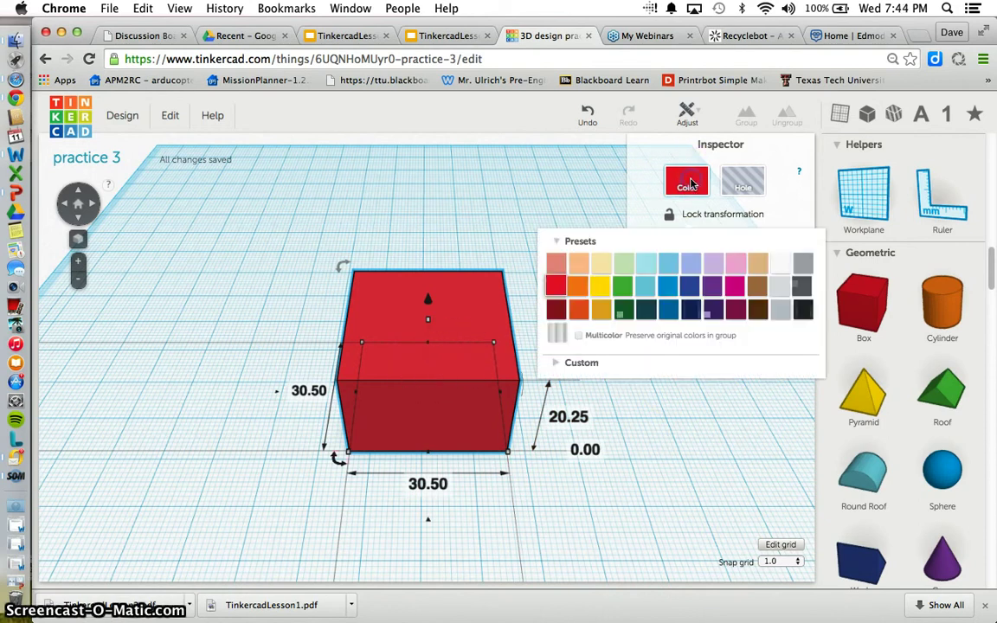
{"action": "left_click", "coordinate": [667, 285]}
{"action": "left_click", "coordinate": [754, 180]}
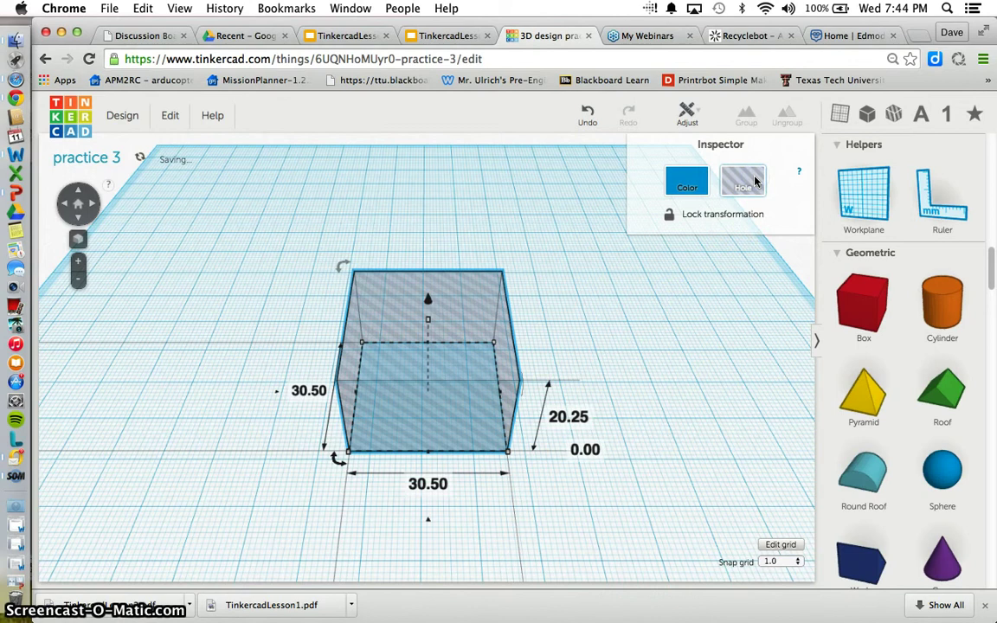
{"action": "left_click", "coordinate": [685, 189]}
{"action": "left_click", "coordinate": [686, 437]}
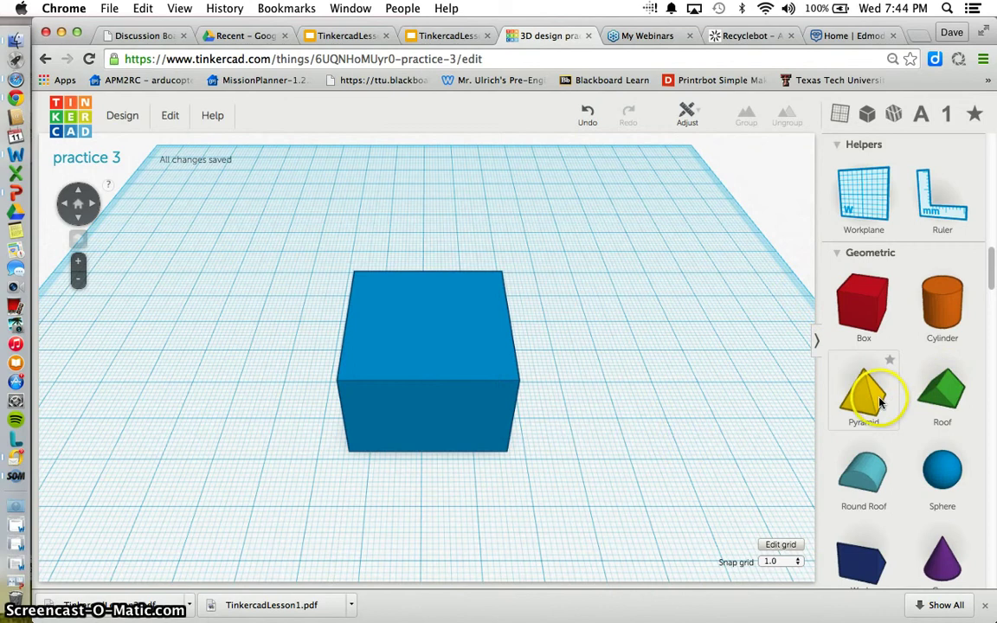
- Place a yellow Pyramid on the workplane beside the blue box and check the box's height
{"action": "left_click_drag", "start_coordinate": [869, 403], "coordinate": [628, 345]}
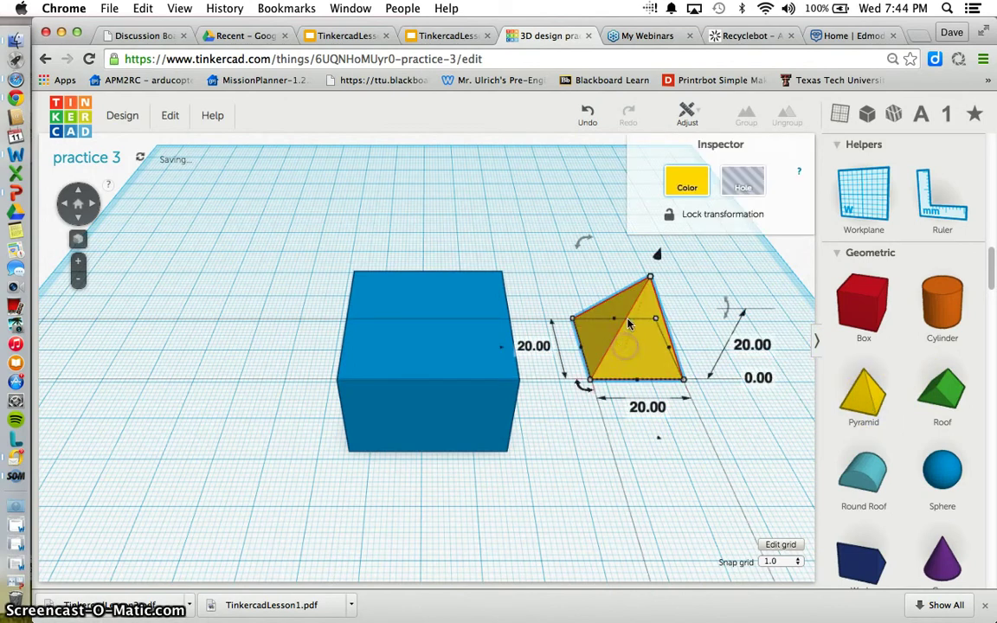
{"action": "left_click", "coordinate": [519, 211]}
{"action": "left_click", "coordinate": [458, 438]}
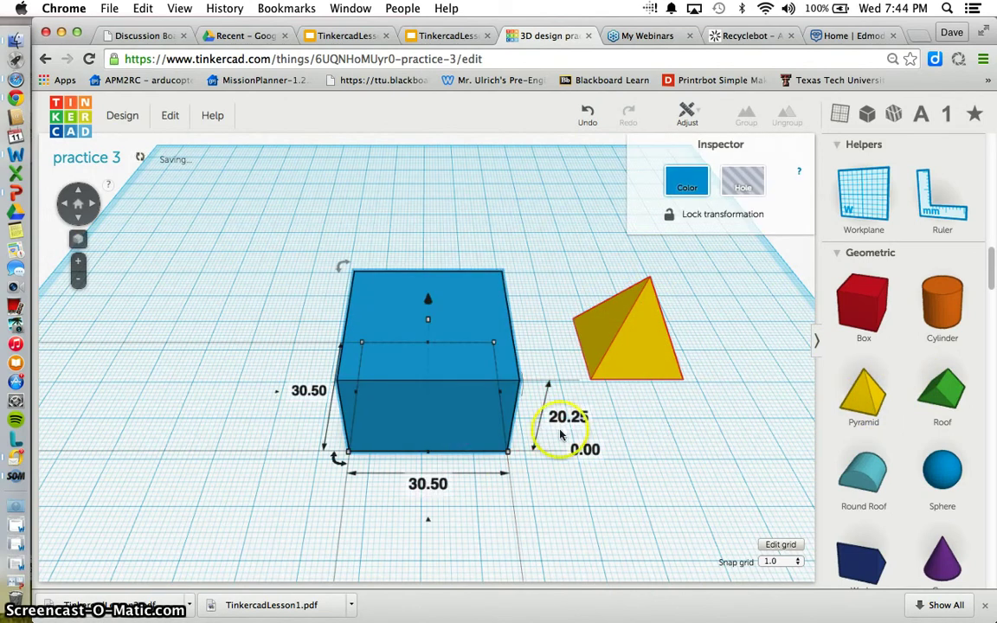
- Raise the pyramid about 9 mm above the workplane and set its height to 20.25 mm
{"action": "left_click", "coordinate": [660, 340]}
{"action": "left_click_drag", "start_coordinate": [658, 257], "coordinate": [663, 223]}
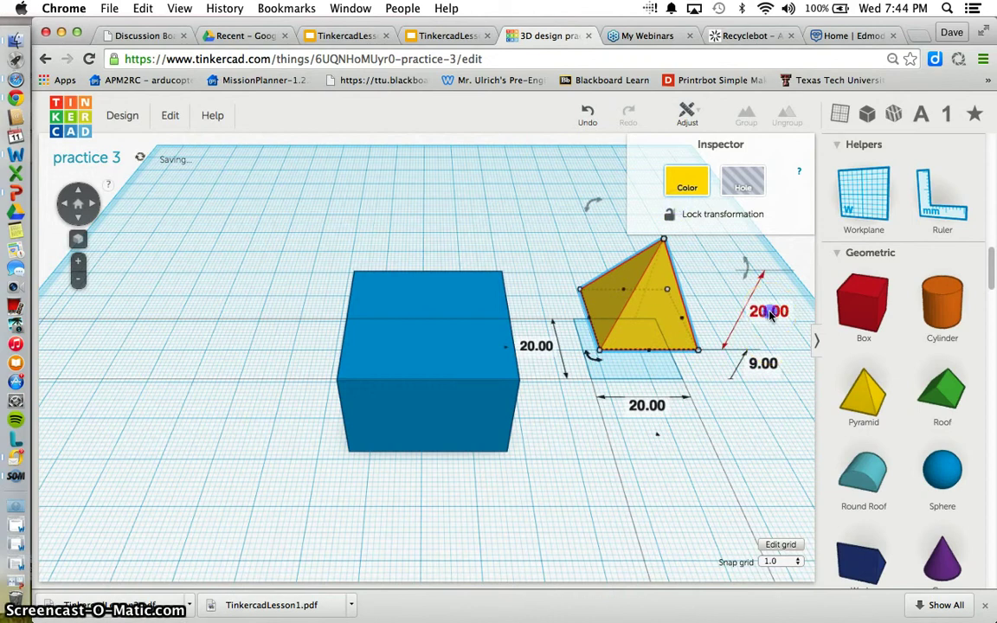
{"action": "type", "text": "20"}
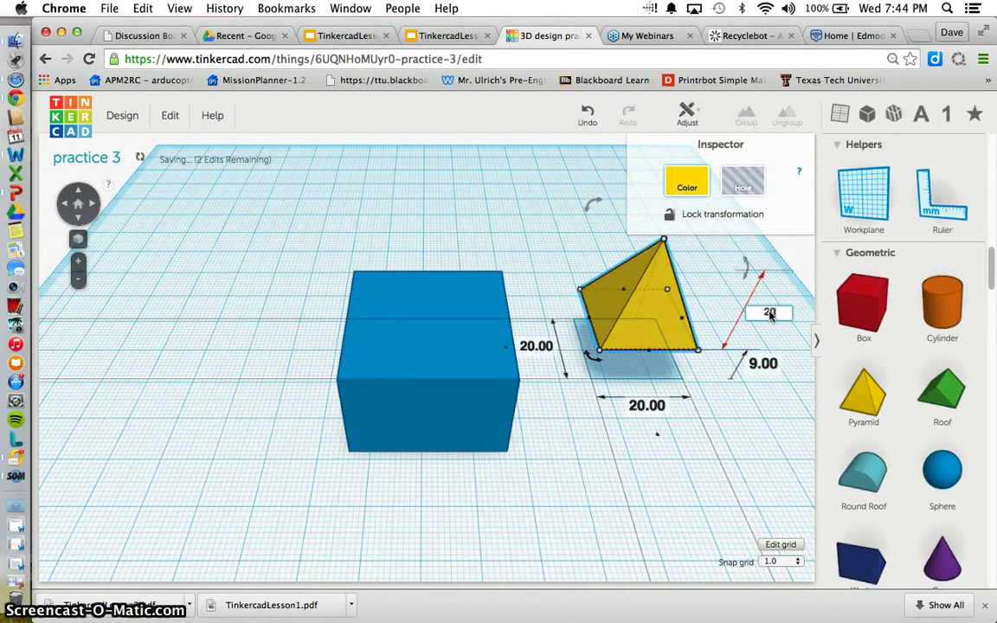
{"action": "type", "text": ".25"}
{"action": "key", "text": "Return"}
{"action": "left_click", "coordinate": [686, 318]}
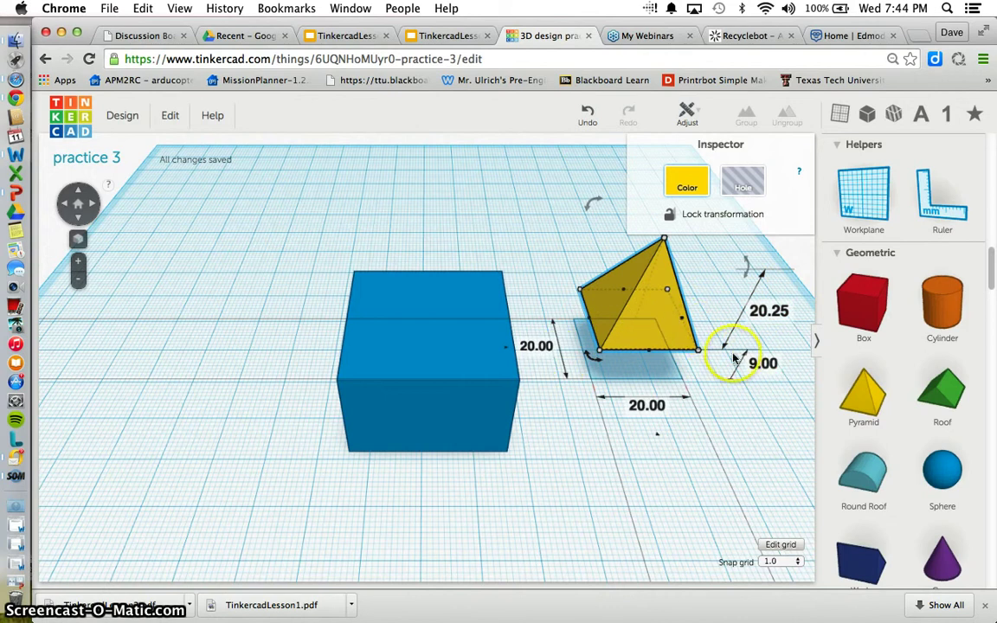
- Set the pyramid's elevation above the workplane to 20.25 mm
{"action": "left_click", "coordinate": [765, 367]}
{"action": "type", "text": "20"}
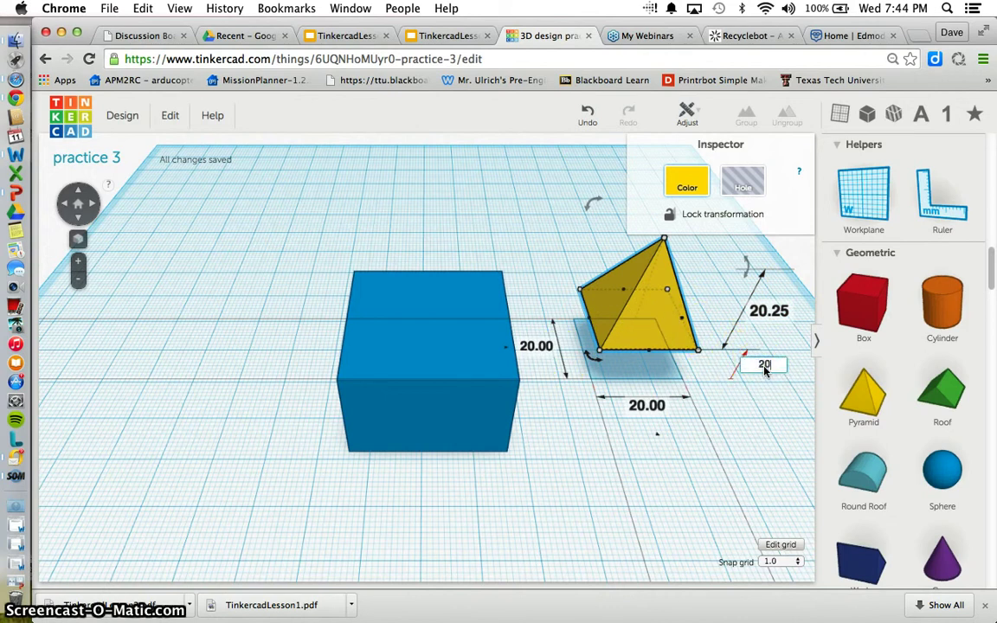
{"action": "type", "text": ".25"}
{"action": "key", "text": "Return"}
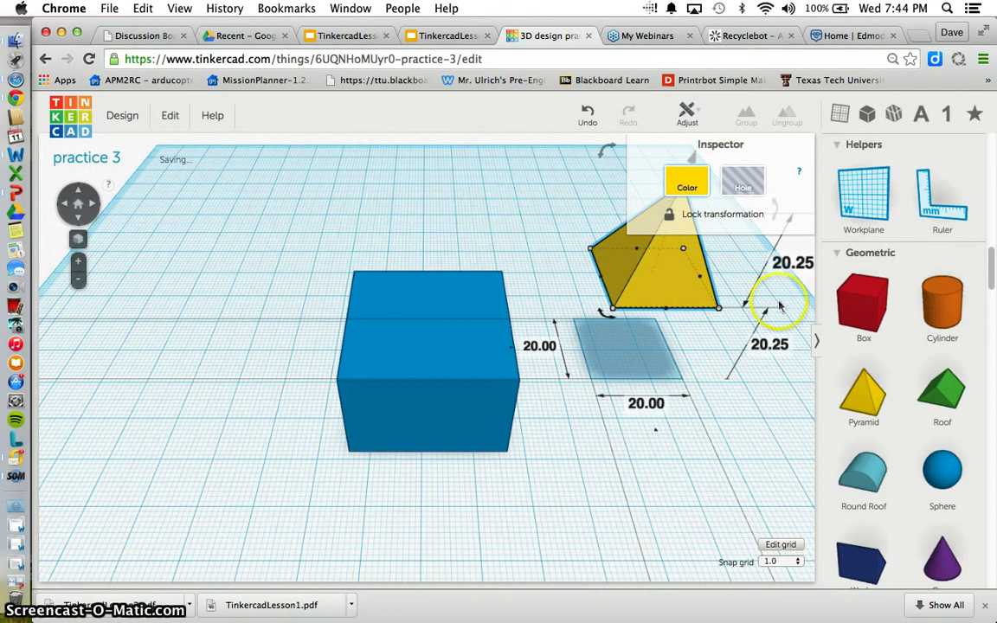
- Move the pyramid onto the top of the box and set its width and depth to 30.5 mm
{"action": "left_click_drag", "start_coordinate": [598, 314], "coordinate": [500, 368]}
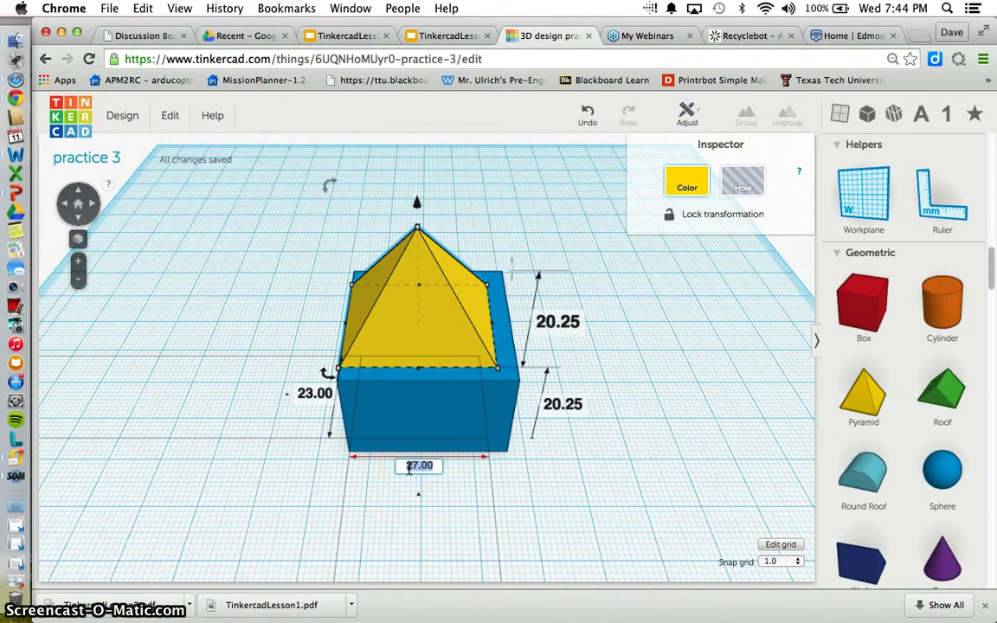
{"action": "left_click", "coordinate": [410, 468]}
{"action": "type", "text": "30.50"}
{"action": "key", "text": "Return"}
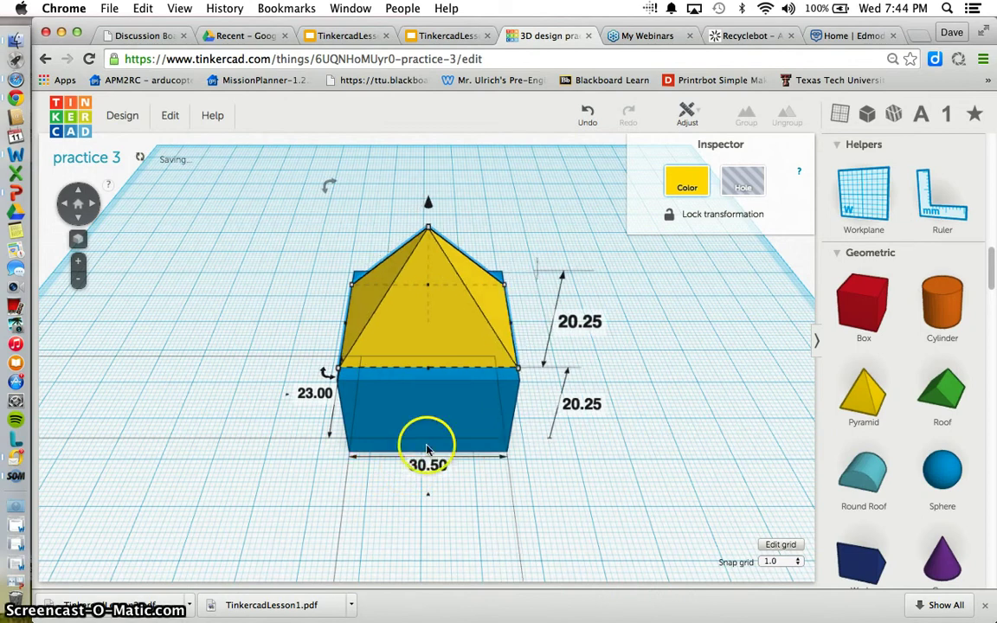
{"action": "left_click", "coordinate": [317, 395]}
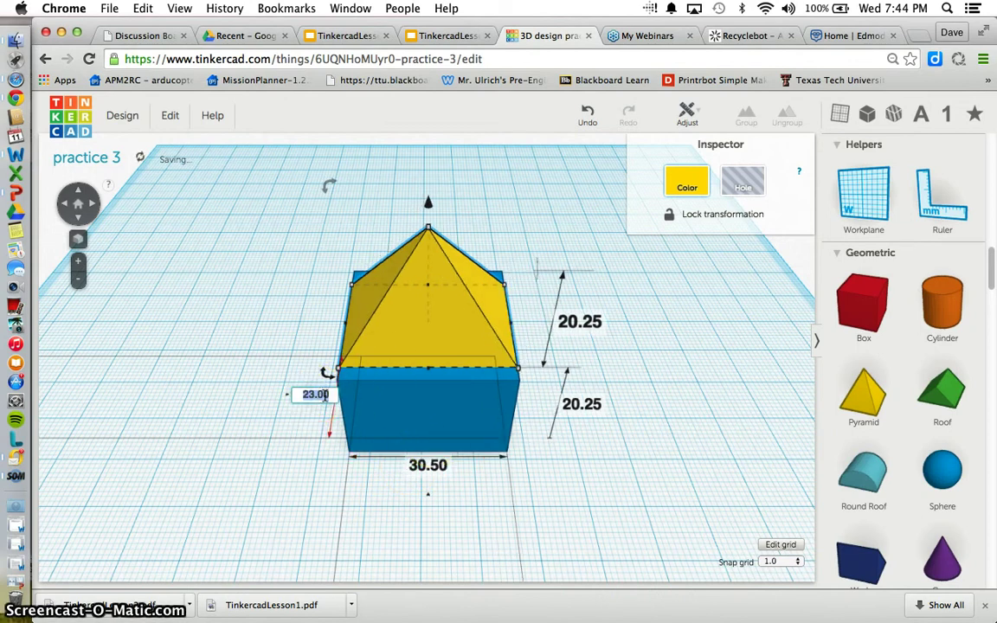
{"action": "type", "text": "30.50"}
{"action": "key", "text": "Return"}
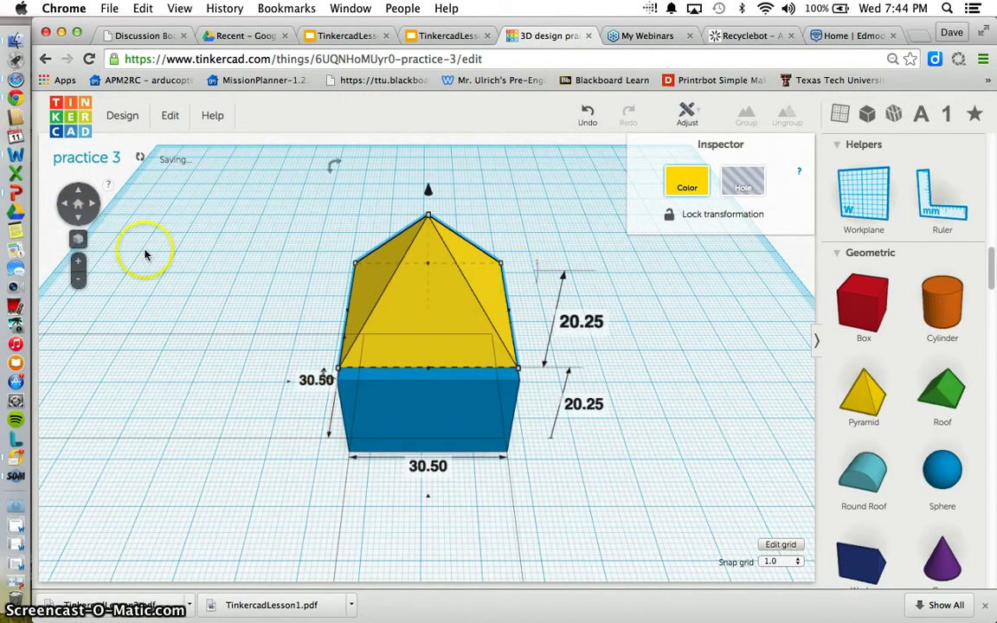
- Viewed from the side, shift the pyramid over the box to ruler offsets of 79.5 mm and 51.5 mm
{"action": "left_click", "coordinate": [79, 262]}
{"action": "left_click", "coordinate": [96, 204]}
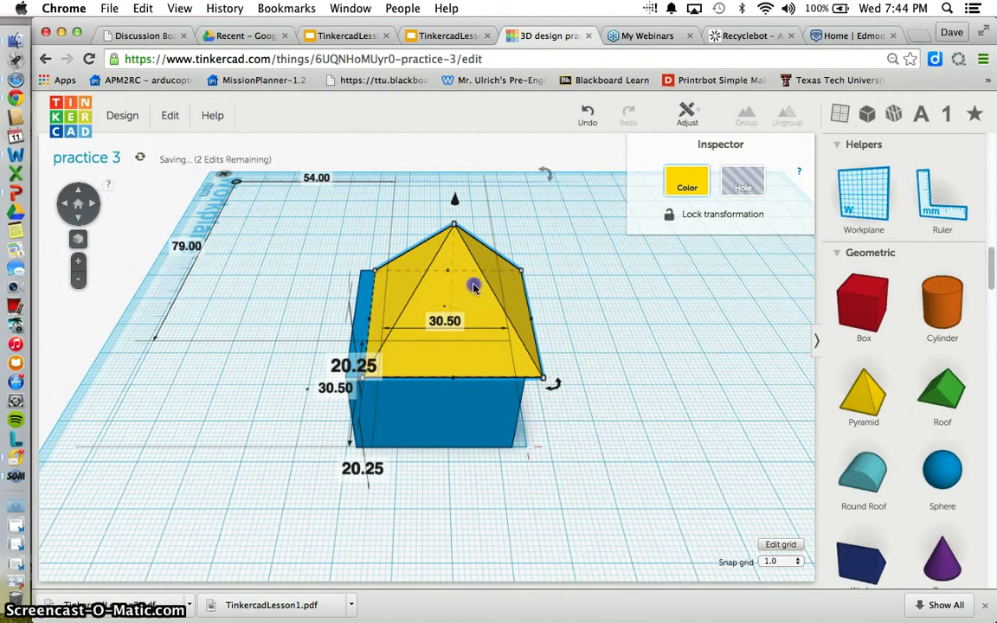
{"action": "left_click_drag", "start_coordinate": [474, 288], "coordinate": [456, 286]}
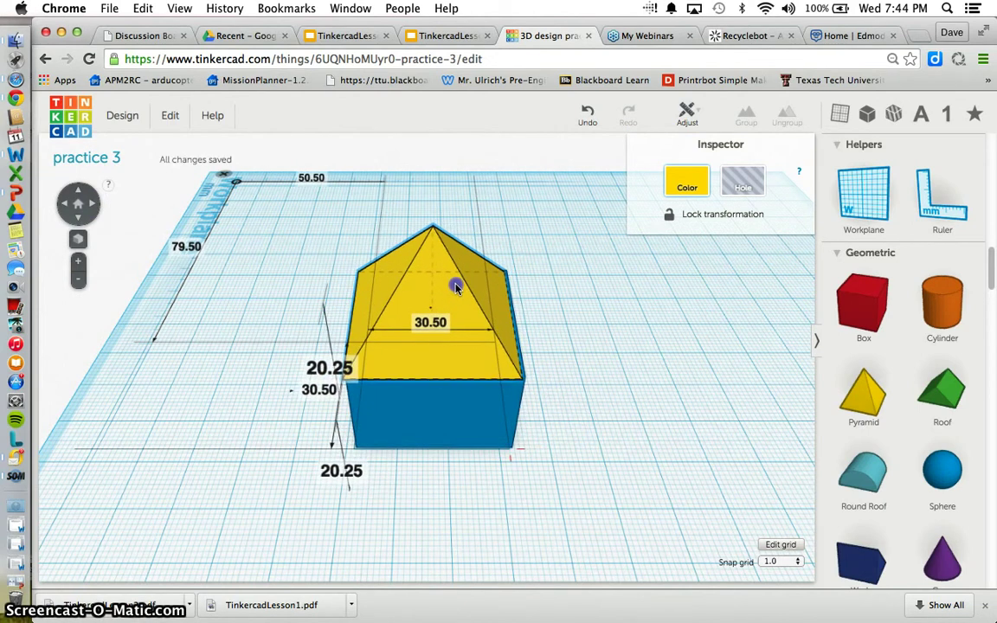
{"action": "key", "text": "Right"}
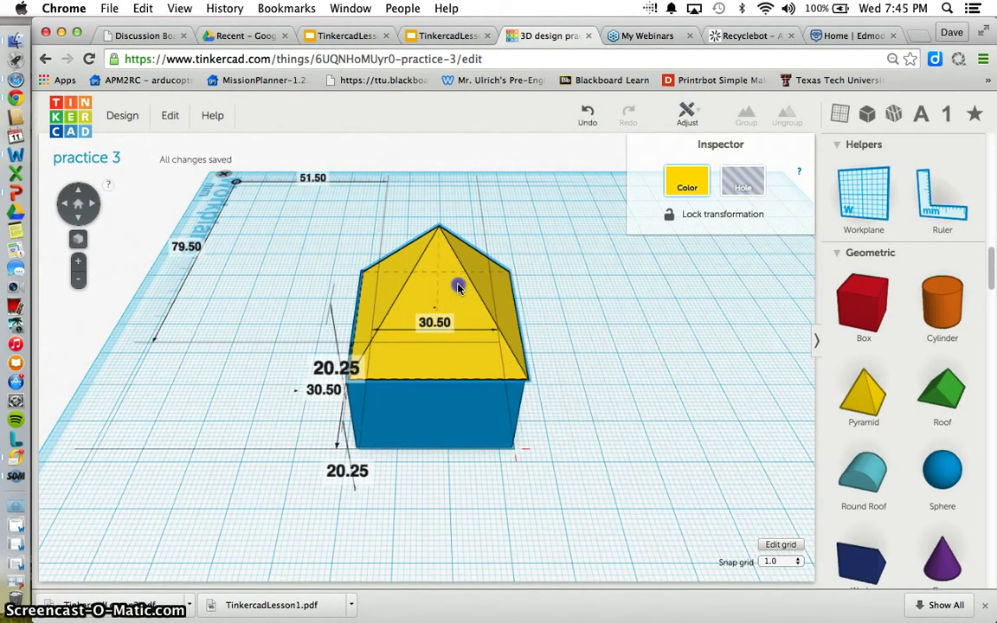
{"action": "left_click", "coordinate": [565, 369]}
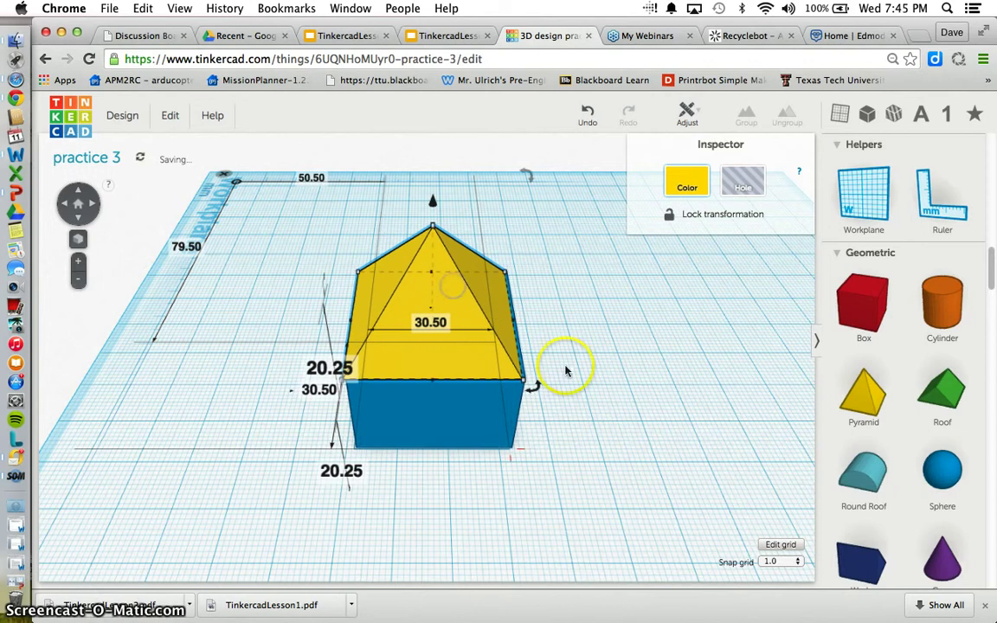
{"action": "left_click", "coordinate": [451, 367]}
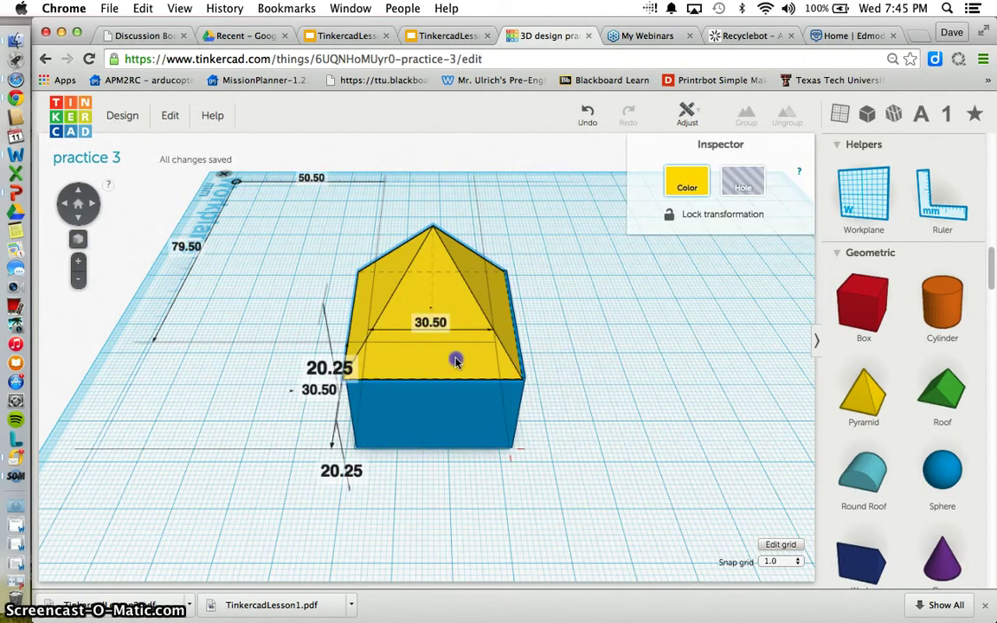
{"action": "key", "text": "Right"}
{"action": "left_click", "coordinate": [578, 367]}
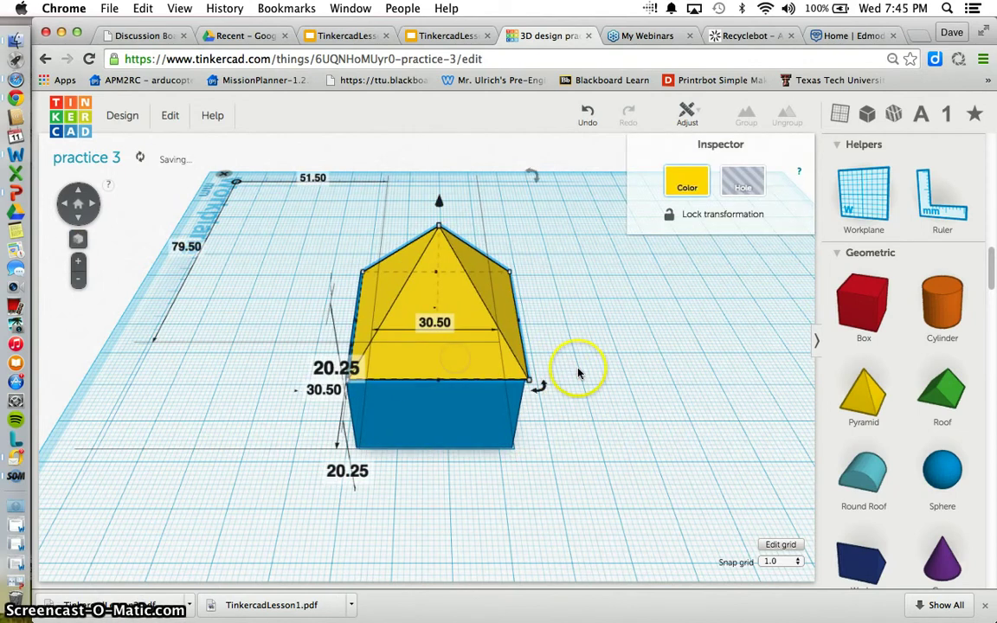
- Examine the stacked shapes from another angle and the home view, comparing the pyramid's and the box's ruler dimensions and offsets
{"action": "right_click_drag", "start_coordinate": [178, 211], "coordinate": [407, 368]}
{"action": "left_click", "coordinate": [77, 206]}
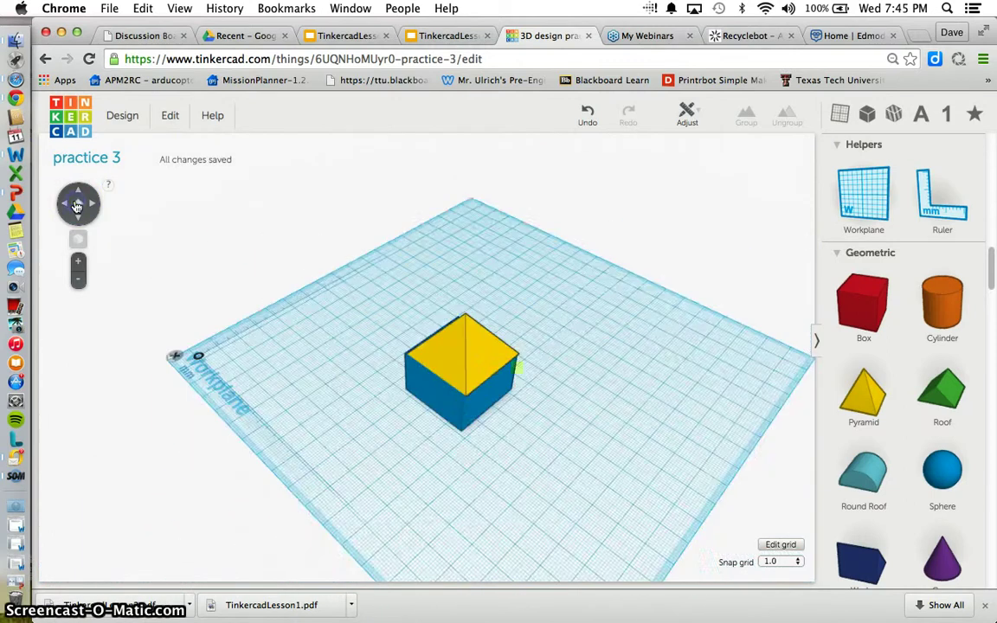
{"action": "left_click", "coordinate": [419, 362]}
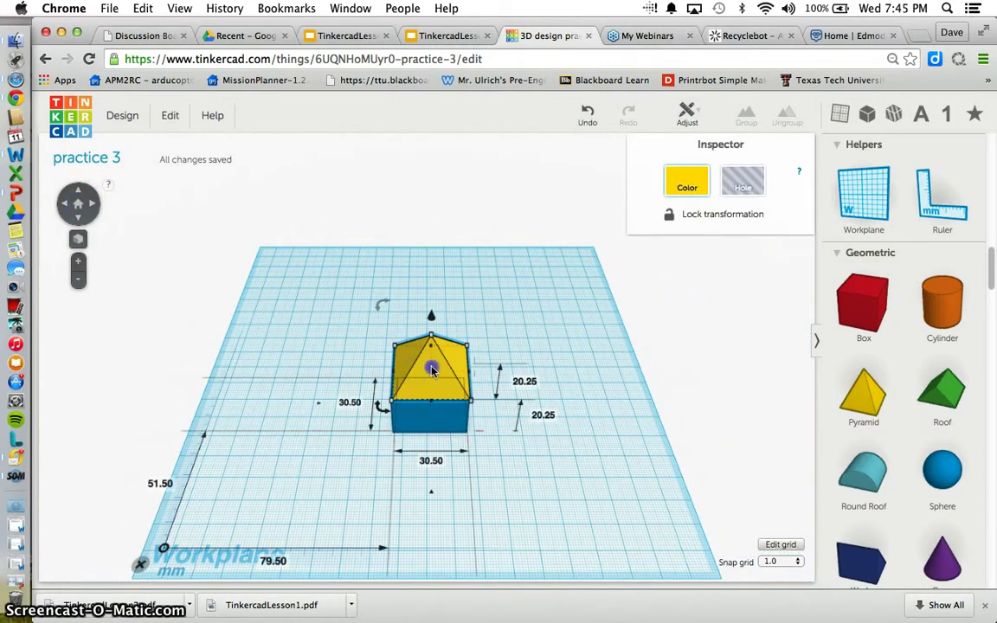
{"action": "left_click", "coordinate": [422, 464]}
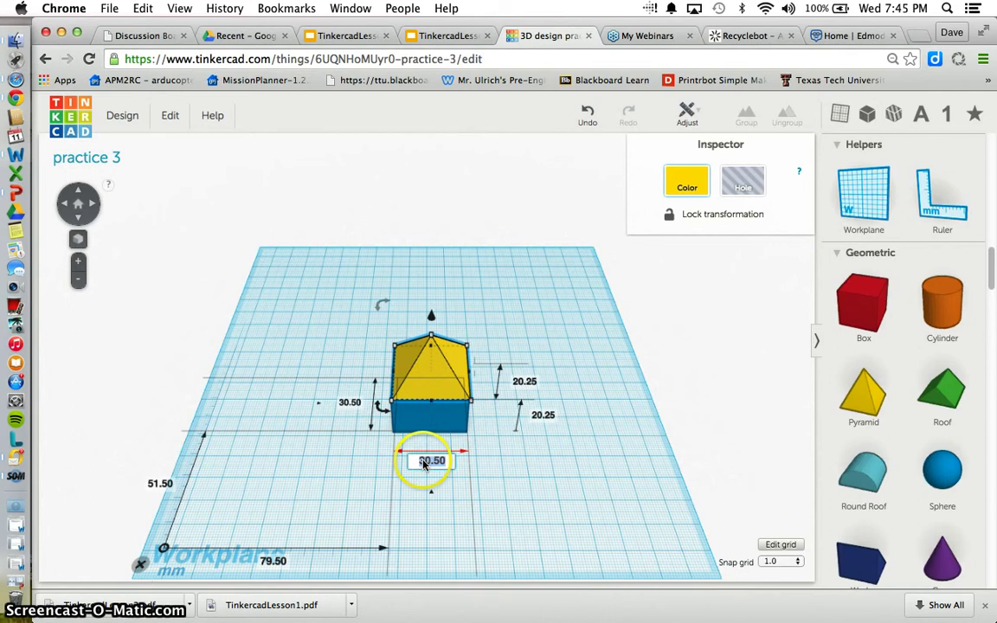
{"action": "left_click", "coordinate": [430, 420]}
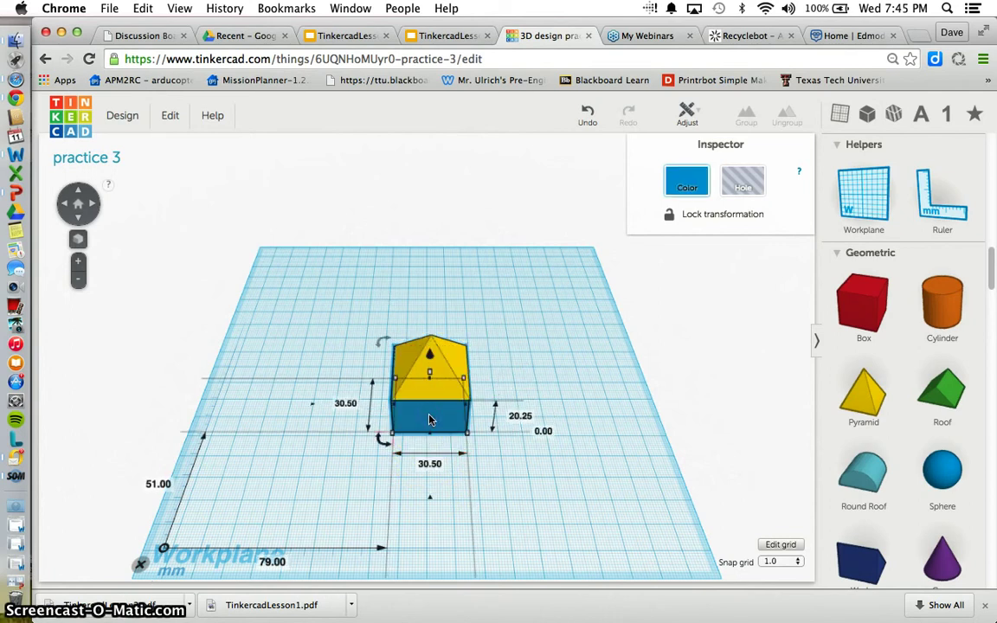
{"action": "left_click", "coordinate": [441, 390]}
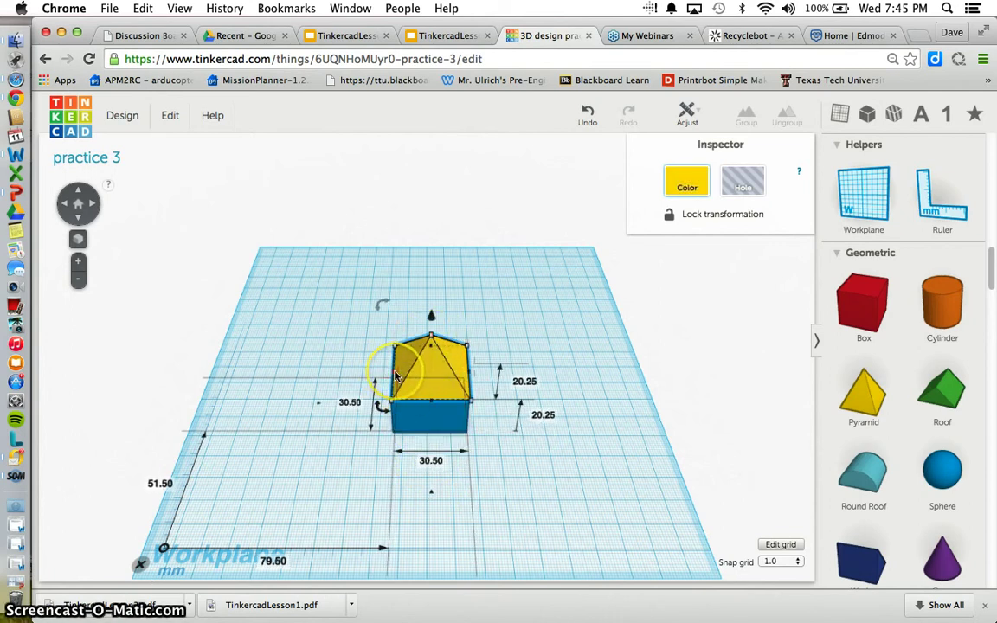
{"action": "left_click", "coordinate": [435, 384]}
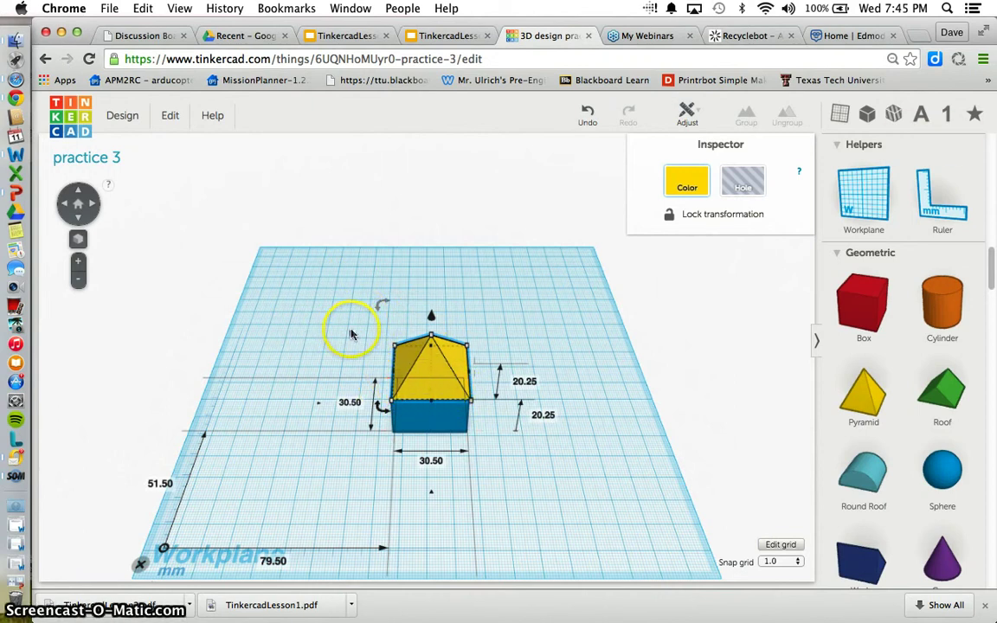
- Select the pyramid and the box together, group them into one object and deselect it
{"action": "left_click_drag", "start_coordinate": [350, 334], "coordinate": [528, 470]}
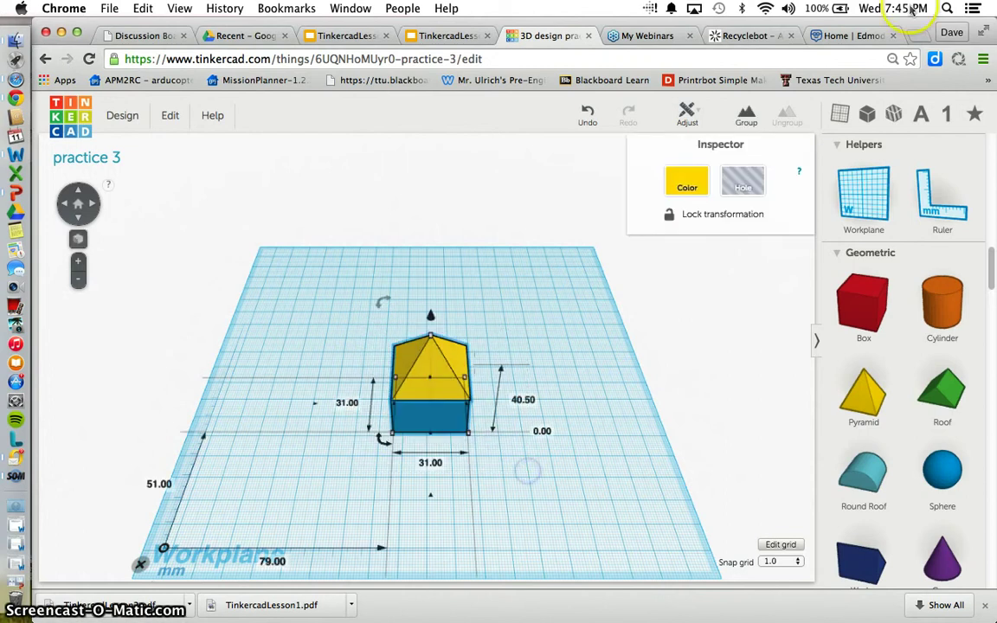
{"action": "left_click", "coordinate": [746, 113]}
{"action": "left_click", "coordinate": [555, 361]}
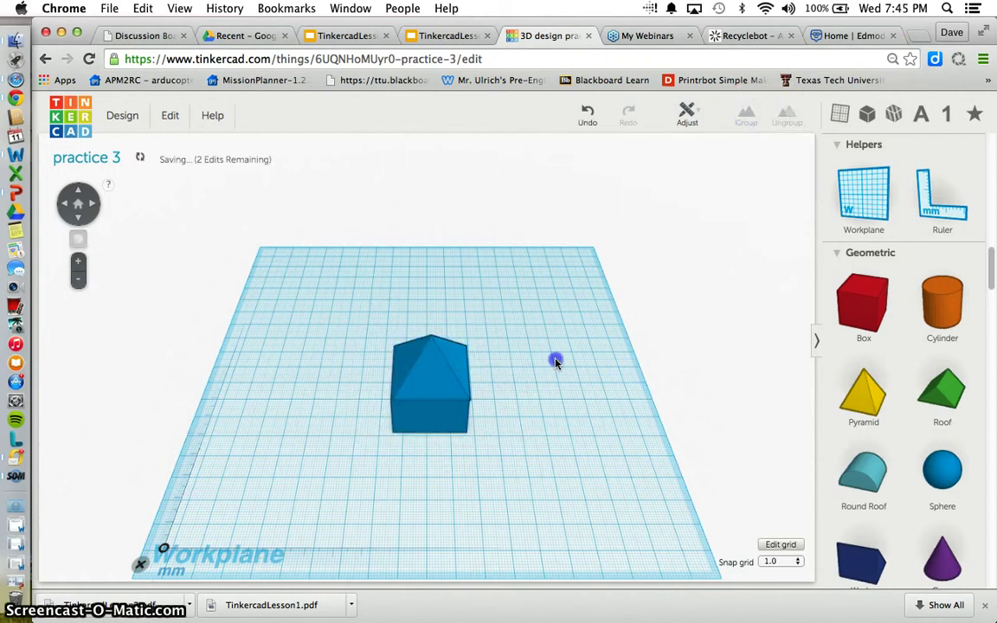
- Move the grouped house to ruler offsets of 81 mm and 38 mm, and try a cylinder beside it before deleting that cylinder
{"action": "mouse_move", "coordinate": [409, 400]}
{"action": "left_mouse_down"}
{"action": "mouse_move", "coordinate": [382, 362]}
{"action": "mouse_move", "coordinate": [409, 421]}
{"action": "left_mouse_up"}
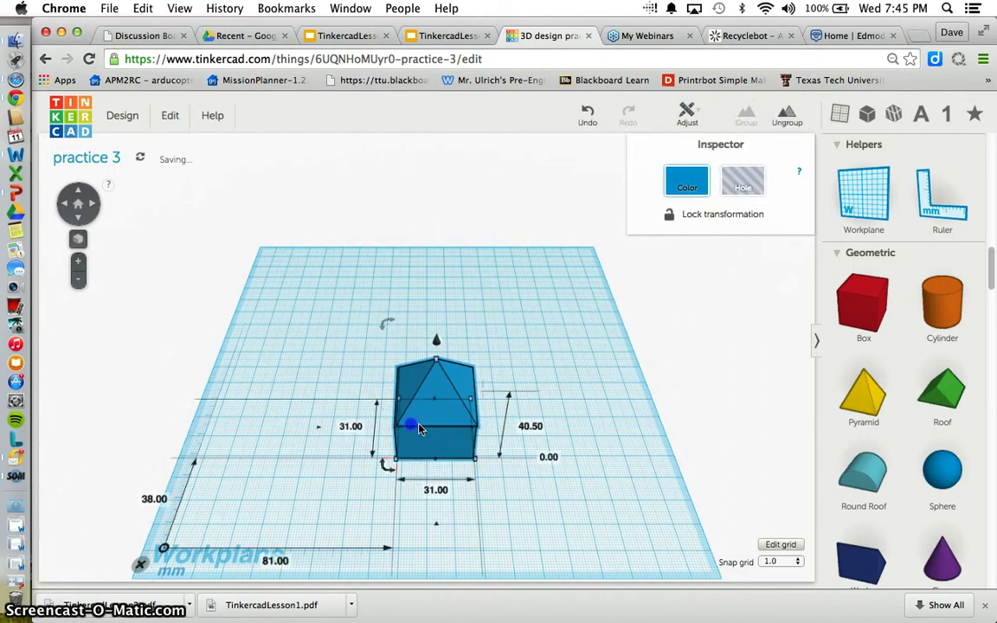
{"action": "left_click", "coordinate": [580, 364]}
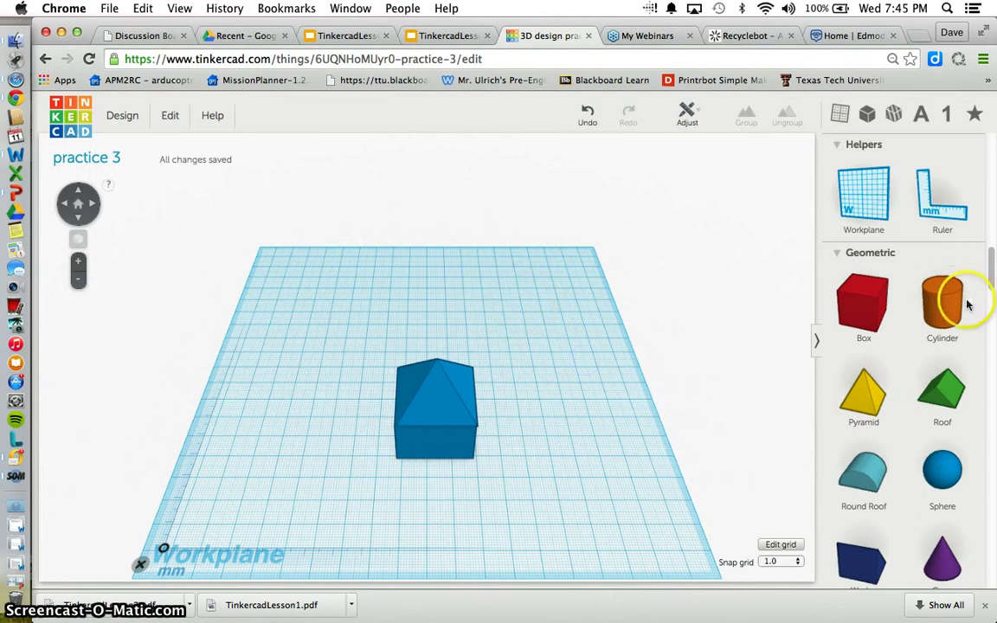
{"action": "left_click_drag", "start_coordinate": [967, 304], "coordinate": [527, 410]}
{"action": "key", "text": "Delete"}
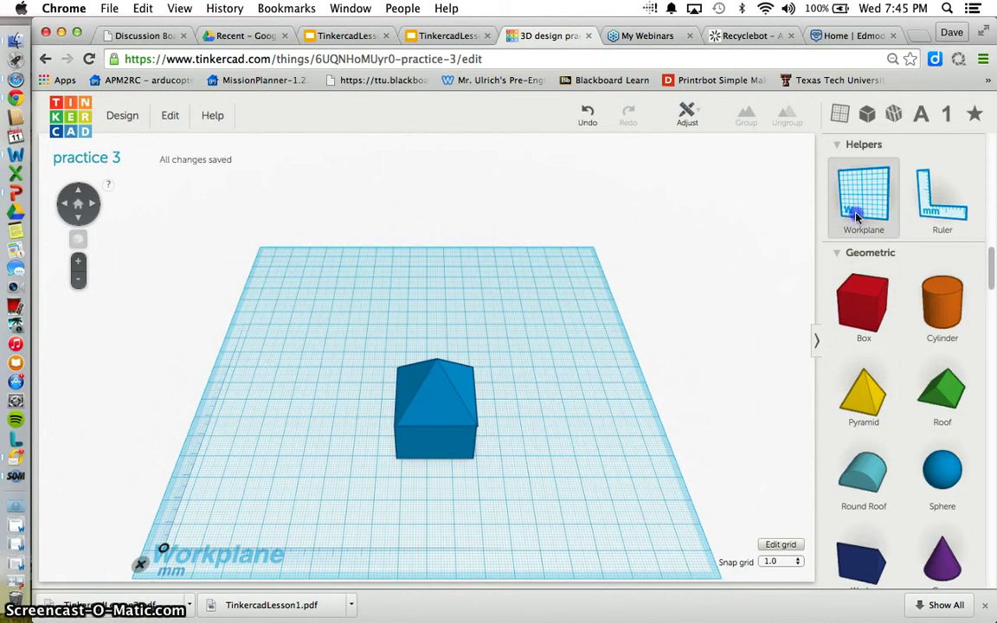
- Place a new workplane on the pyramid's front sloping face and inspect it from another angle
{"action": "left_click", "coordinate": [437, 400]}
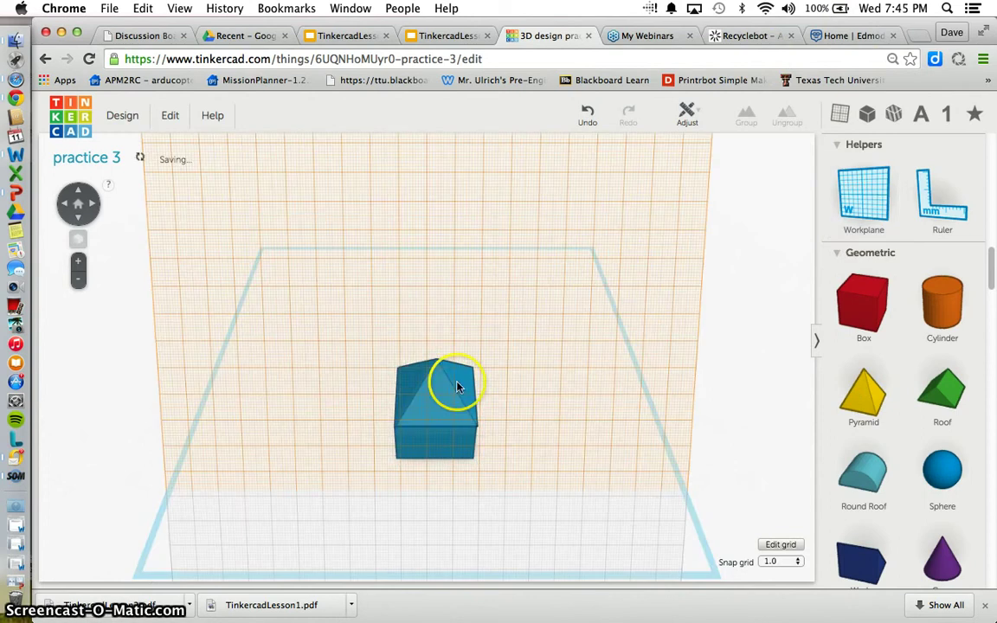
{"action": "left_click", "coordinate": [96, 199]}
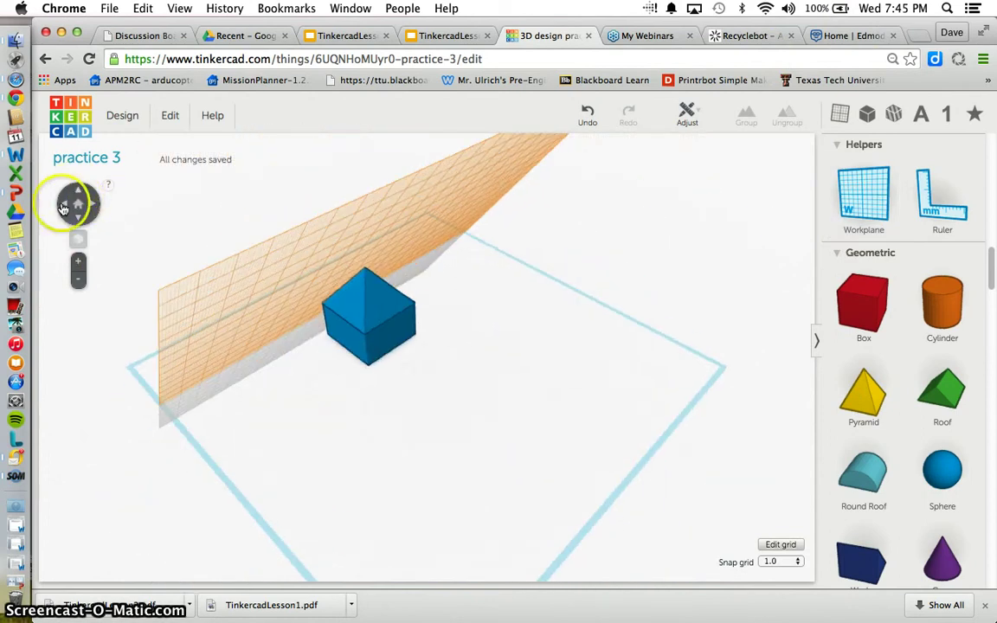
{"action": "left_click", "coordinate": [63, 205]}
{"action": "left_click", "coordinate": [63, 205]}
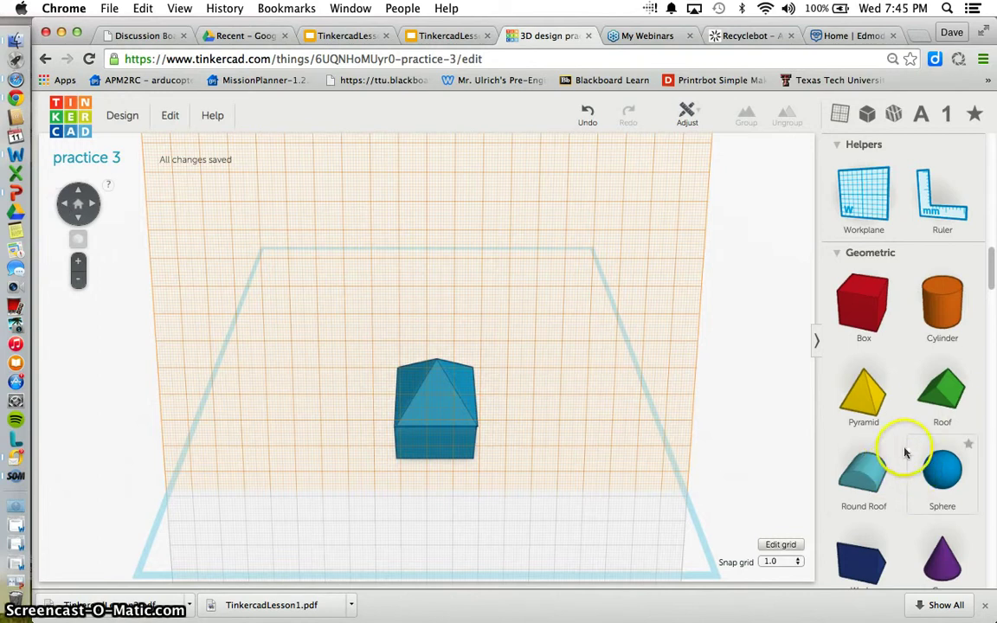
- Add a cylinder on the pyramid's sloping face, shortened to a chimney stub, and return the workplane to the base grid
{"action": "left_click_drag", "start_coordinate": [768, 327], "coordinate": [442, 395]}
{"action": "left_click", "coordinate": [470, 446]}
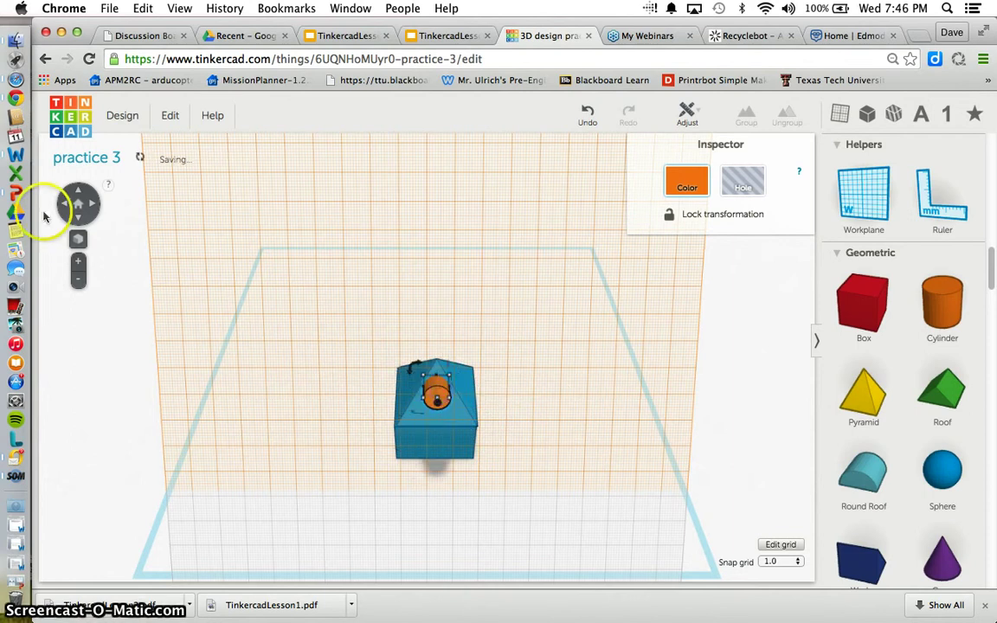
{"action": "left_click", "coordinate": [96, 207]}
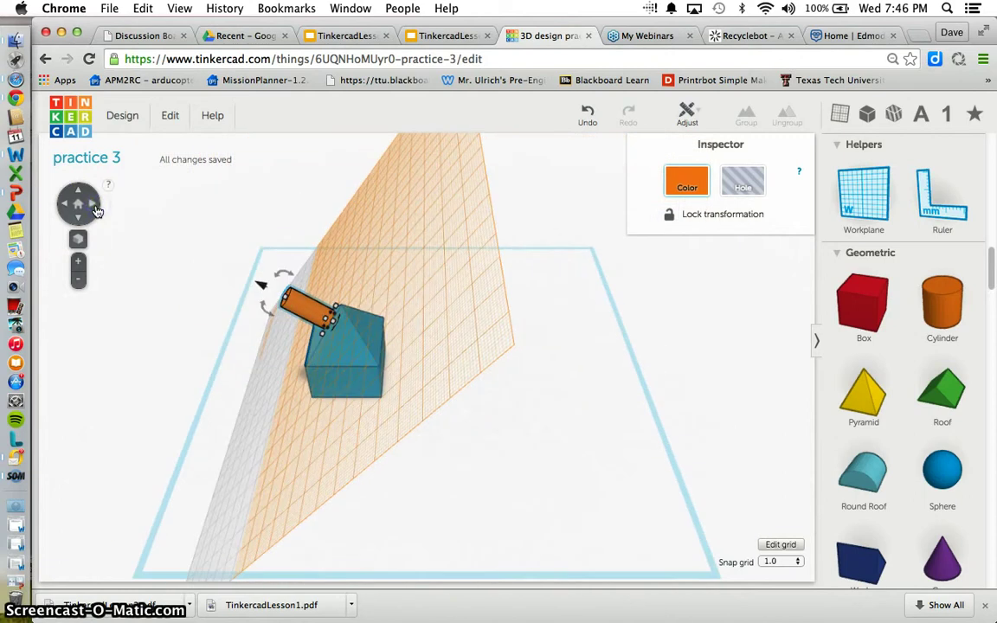
{"action": "left_click_drag", "start_coordinate": [279, 295], "coordinate": [315, 315]}
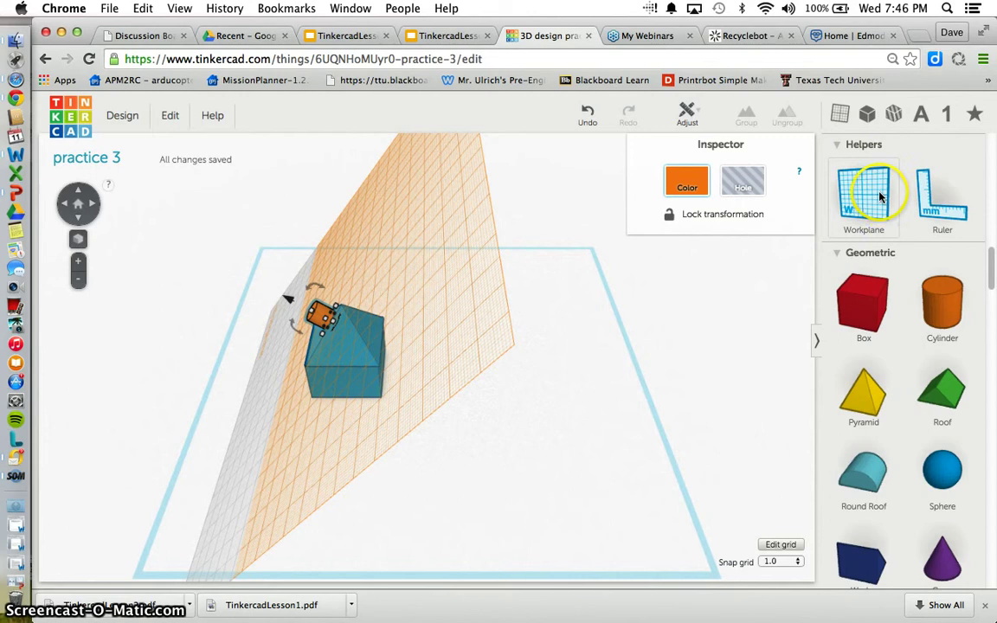
{"action": "left_click_drag", "start_coordinate": [864, 197], "coordinate": [642, 344]}
{"action": "left_click_drag", "start_coordinate": [546, 420], "coordinate": [547, 421]}
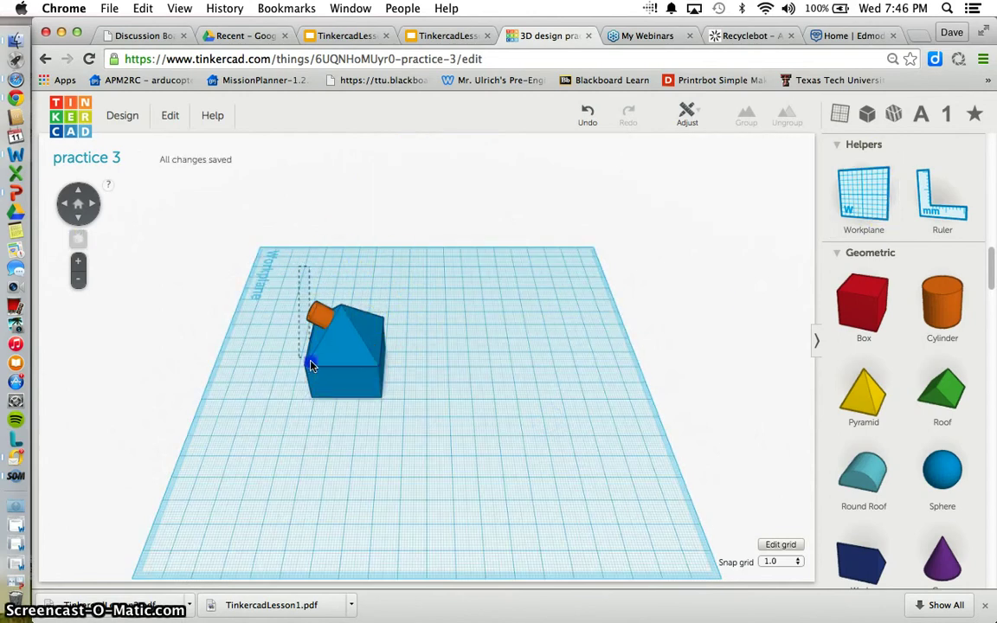
- Select the house and the cylinder together and apply multicolor so the pyramid and the box show their own colors
{"action": "left_click_drag", "start_coordinate": [311, 365], "coordinate": [369, 361]}
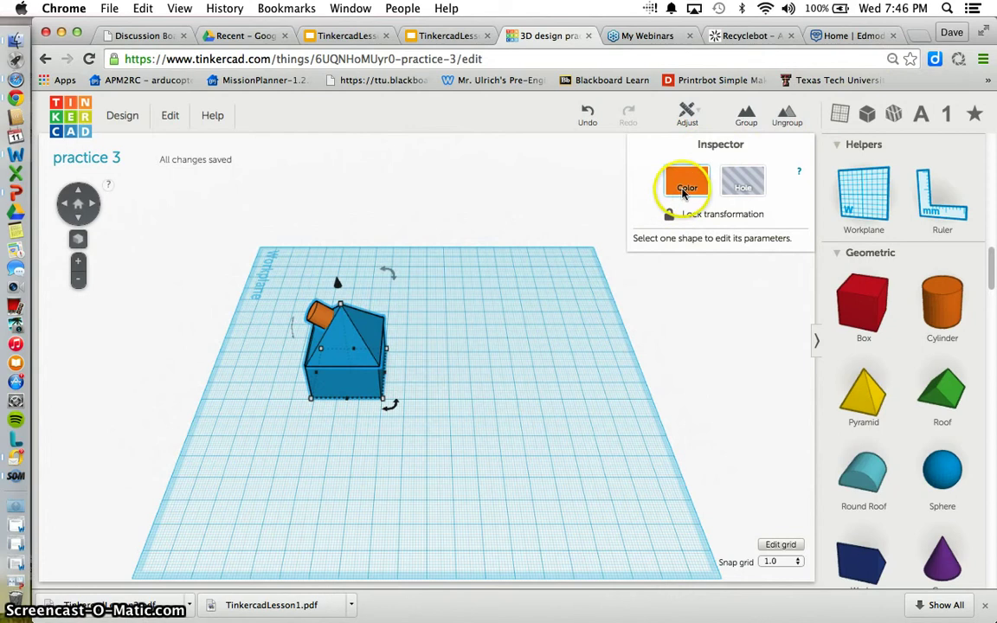
{"action": "left_click", "coordinate": [684, 193]}
{"action": "left_click", "coordinate": [557, 334]}
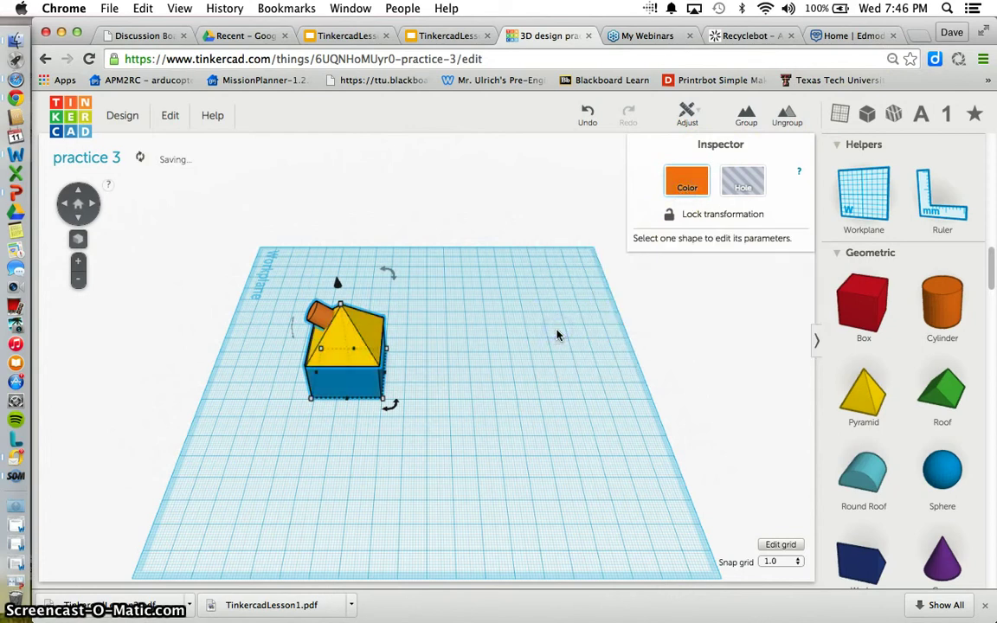
{"action": "left_click", "coordinate": [488, 381]}
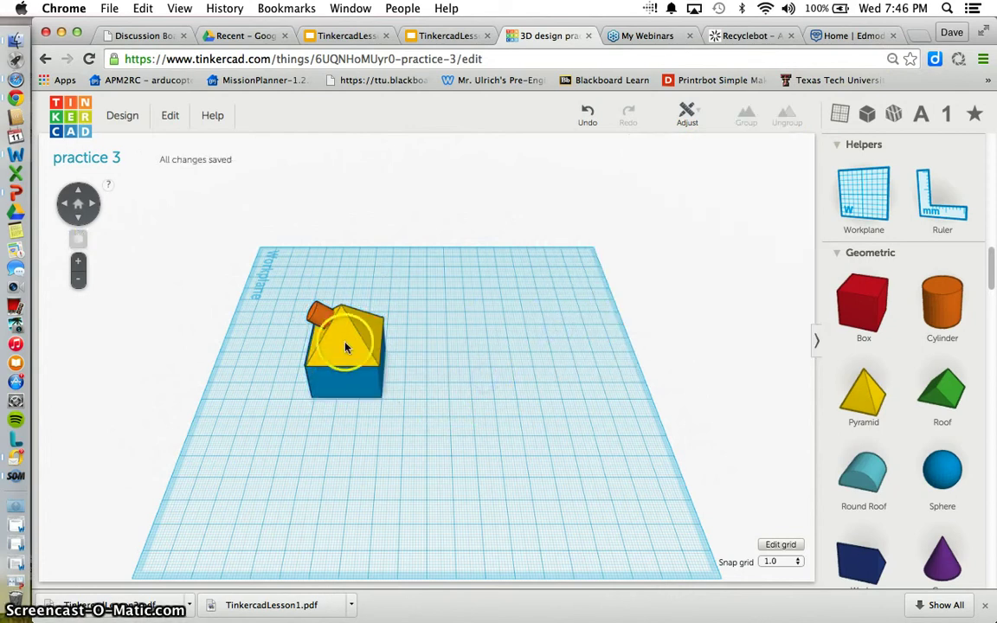
- Undo a small trial move of the house, and group the house and the cylinder into one object
{"action": "mouse_move", "coordinate": [345, 347]}
{"action": "left_mouse_down"}
{"action": "mouse_move", "coordinate": [405, 385]}
{"action": "mouse_move", "coordinate": [350, 337]}
{"action": "mouse_move", "coordinate": [353, 349]}
{"action": "left_mouse_up"}
{"action": "key", "text": "ctrl+z"}
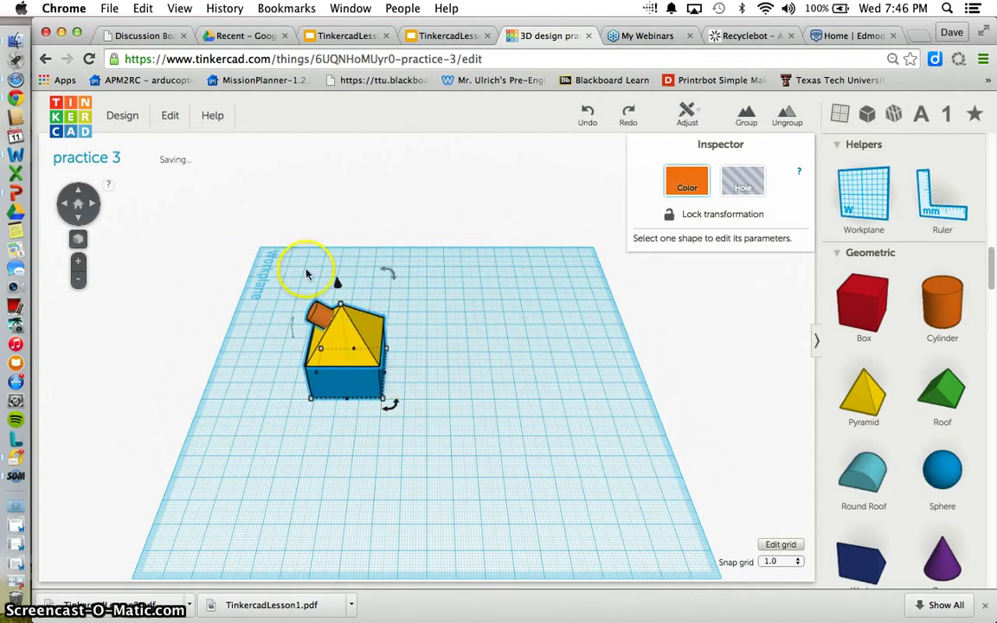
{"action": "left_click_drag", "start_coordinate": [270, 381], "coordinate": [433, 413]}
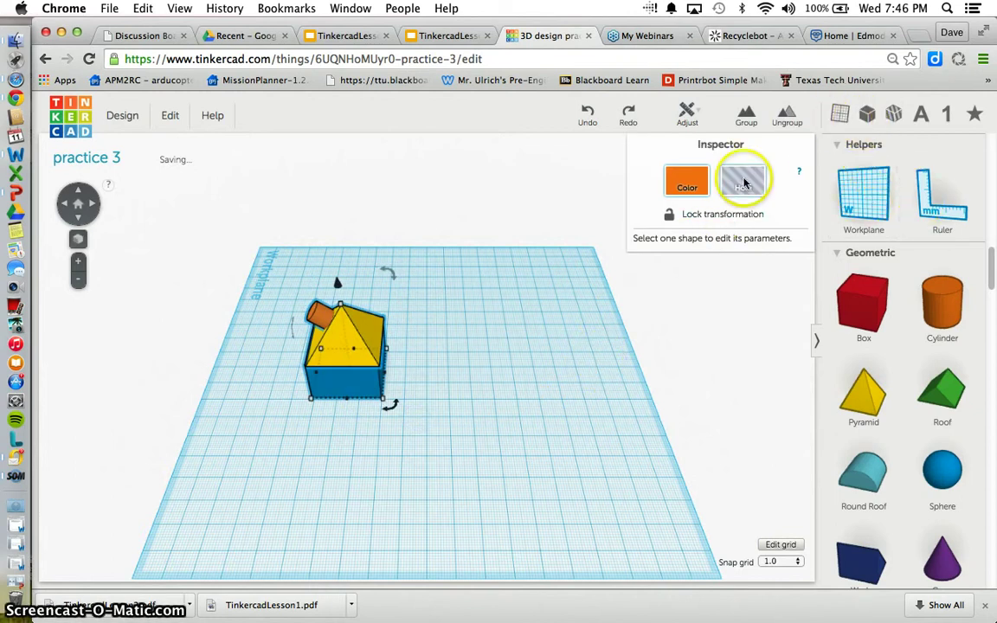
{"action": "left_click", "coordinate": [746, 118]}
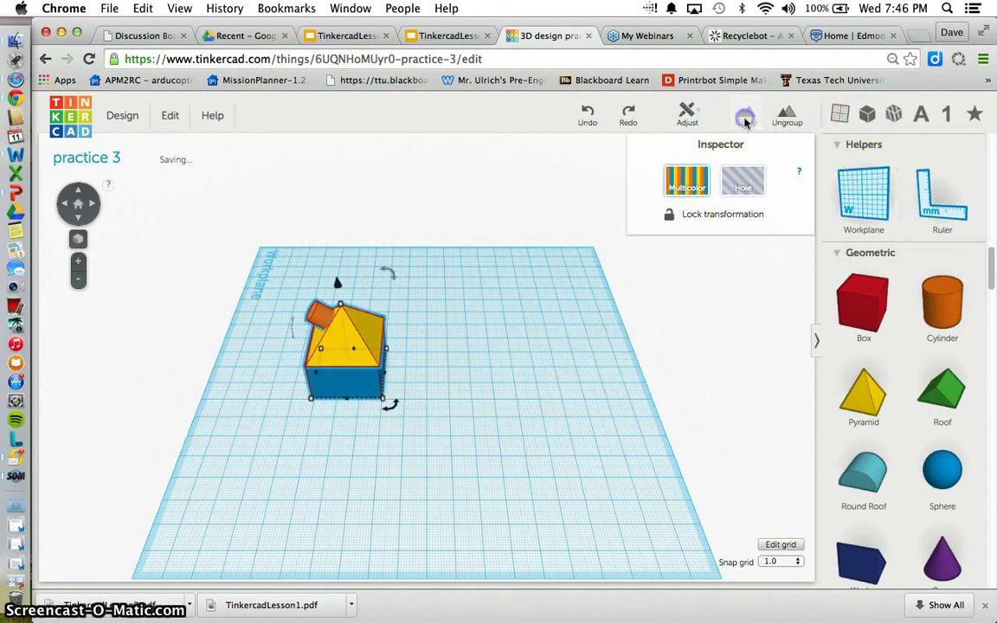
{"action": "left_click", "coordinate": [541, 332]}
- Move the grouped house toward the workplane's center and place a ruler near the front corner, giving offsets of 39 mm and 48 mm
{"action": "left_click_drag", "start_coordinate": [363, 383], "coordinate": [410, 409]}
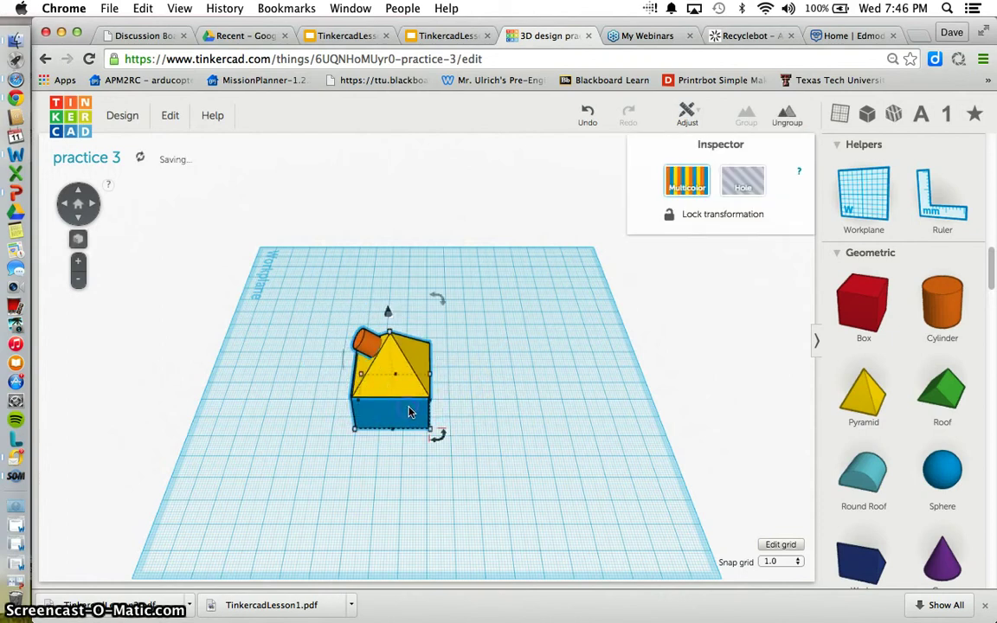
{"action": "left_click", "coordinate": [941, 197]}
{"action": "left_click", "coordinate": [234, 534]}
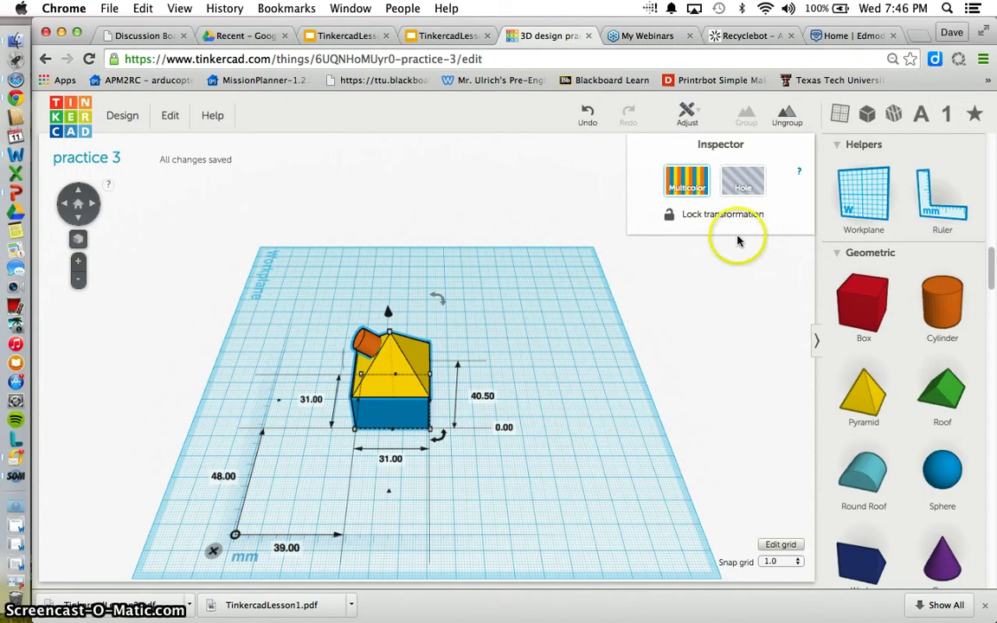
- Mirror the grouped house so the cylinder sits on the opposite side of the roof, and close the Mirror tool
{"action": "left_click", "coordinate": [687, 113]}
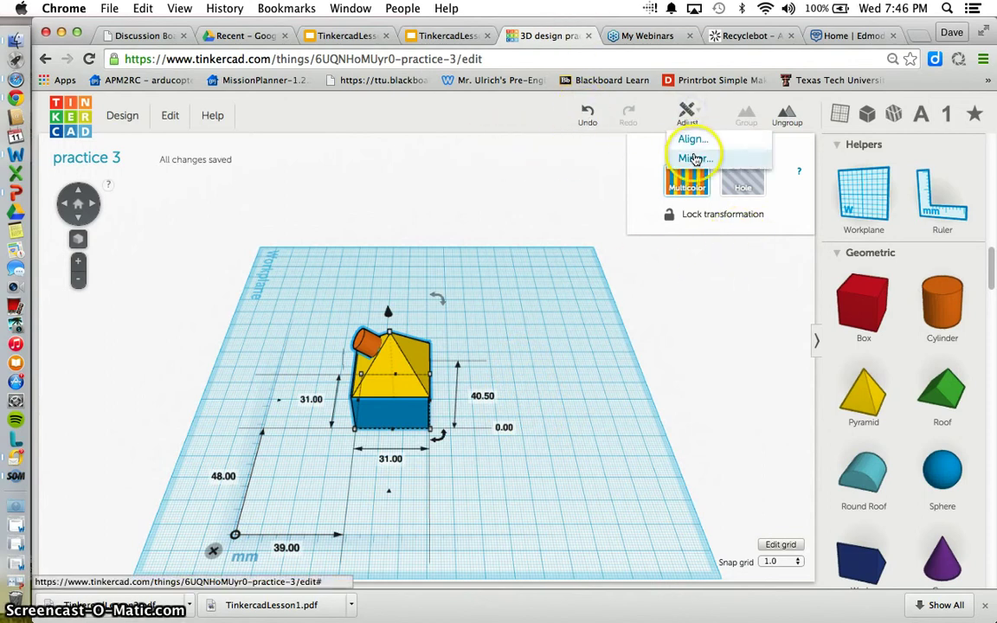
{"action": "left_click", "coordinate": [692, 157]}
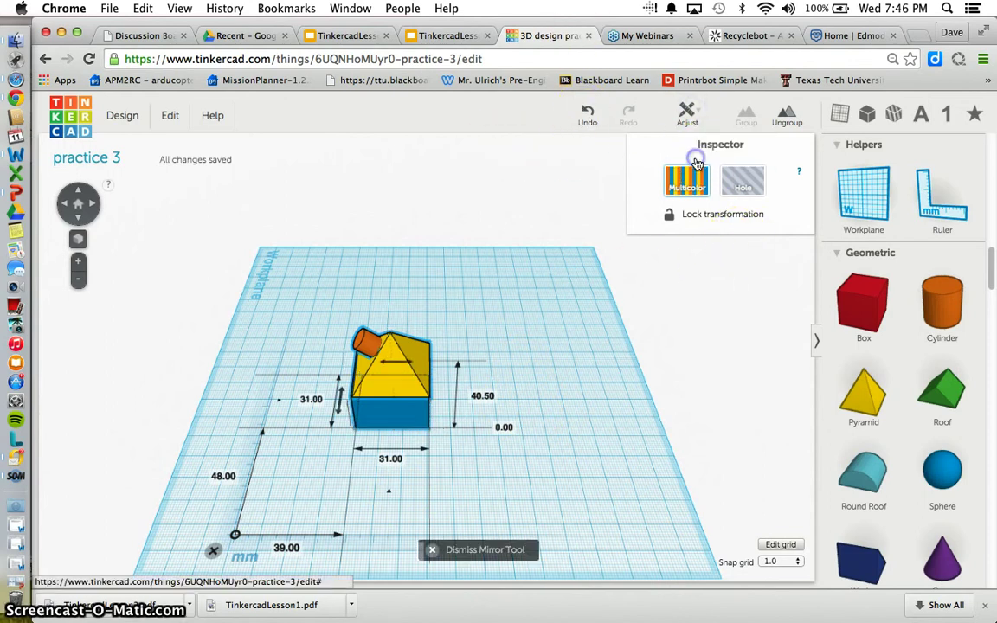
{"action": "left_click", "coordinate": [340, 402]}
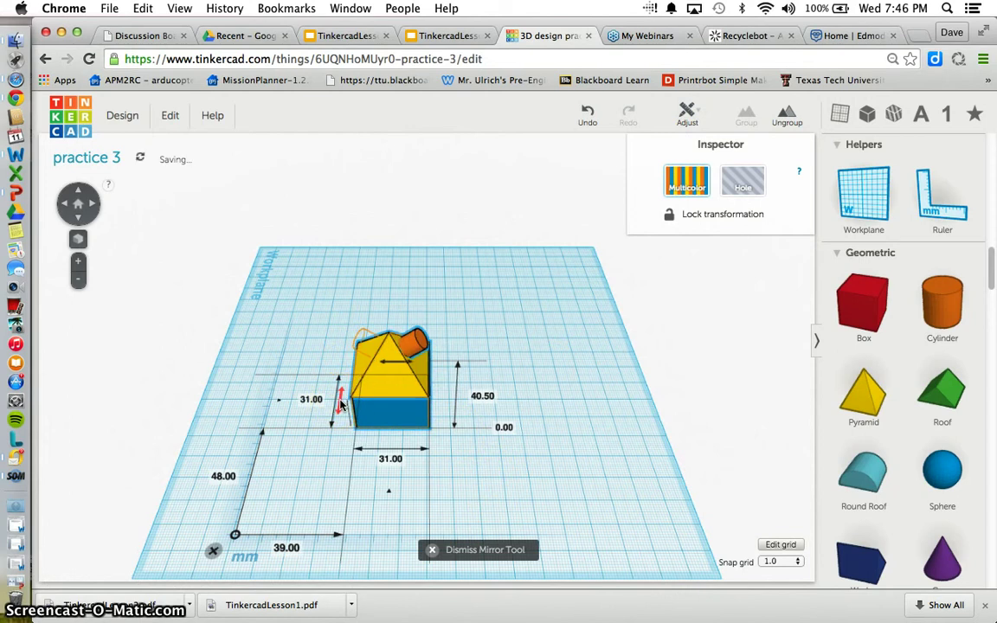
{"action": "left_click", "coordinate": [336, 416]}
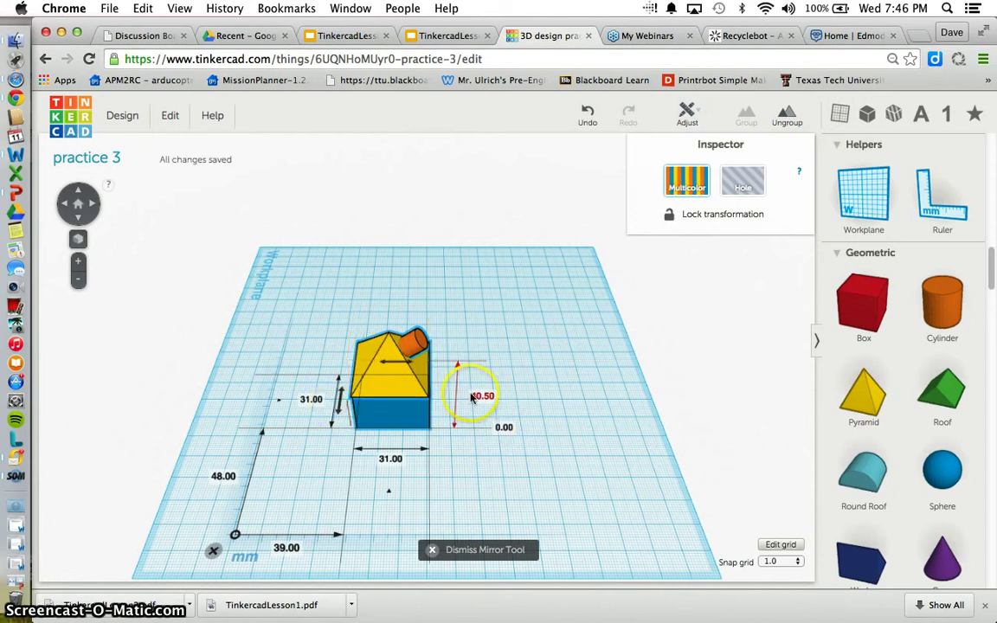
{"action": "left_click", "coordinate": [400, 365]}
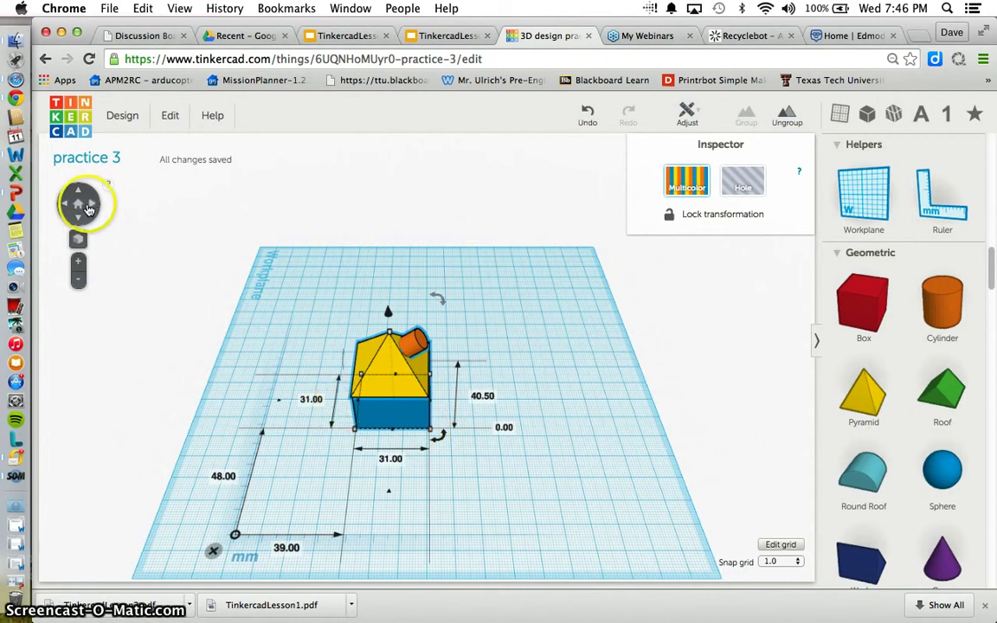
- From a rotated view, try mirroring the house along its different axes, leaving it upright with the cylinder on the front of the roof
{"action": "left_click", "coordinate": [83, 211]}
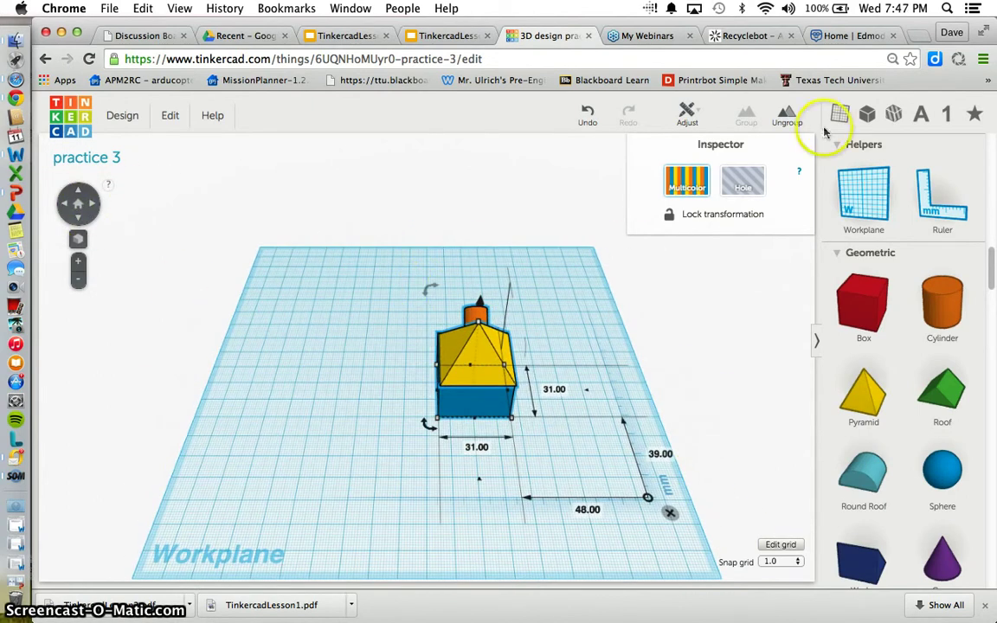
{"action": "left_click", "coordinate": [687, 112]}
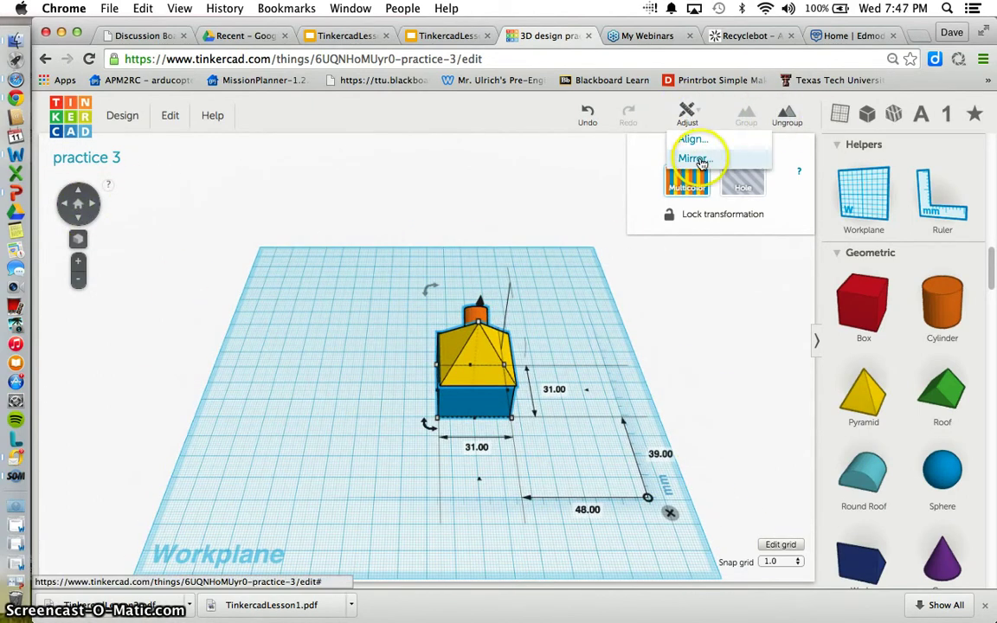
{"action": "left_click", "coordinate": [697, 156]}
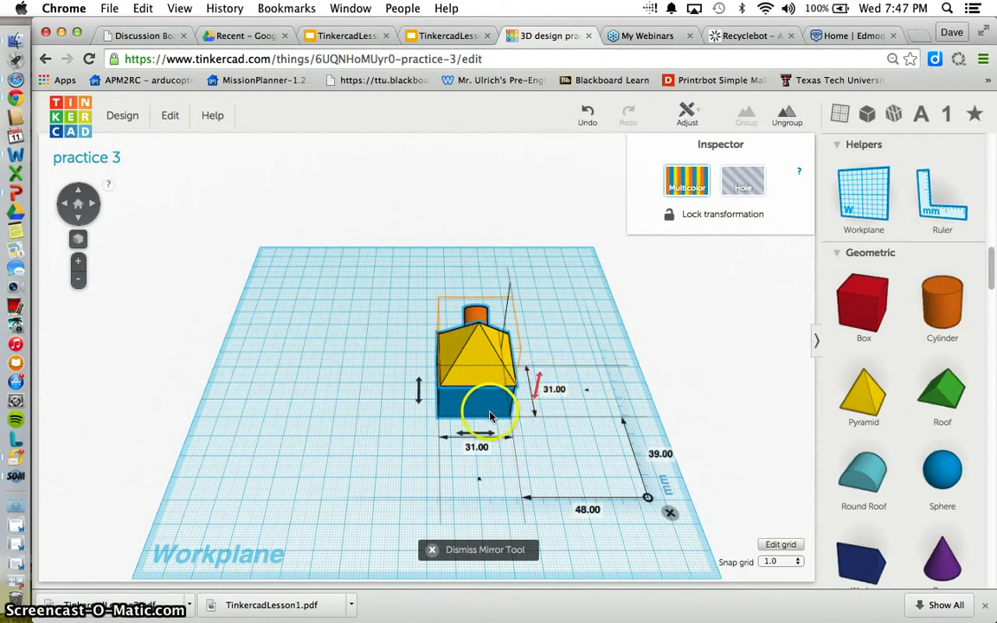
{"action": "left_click", "coordinate": [480, 436]}
{"action": "left_click", "coordinate": [538, 382]}
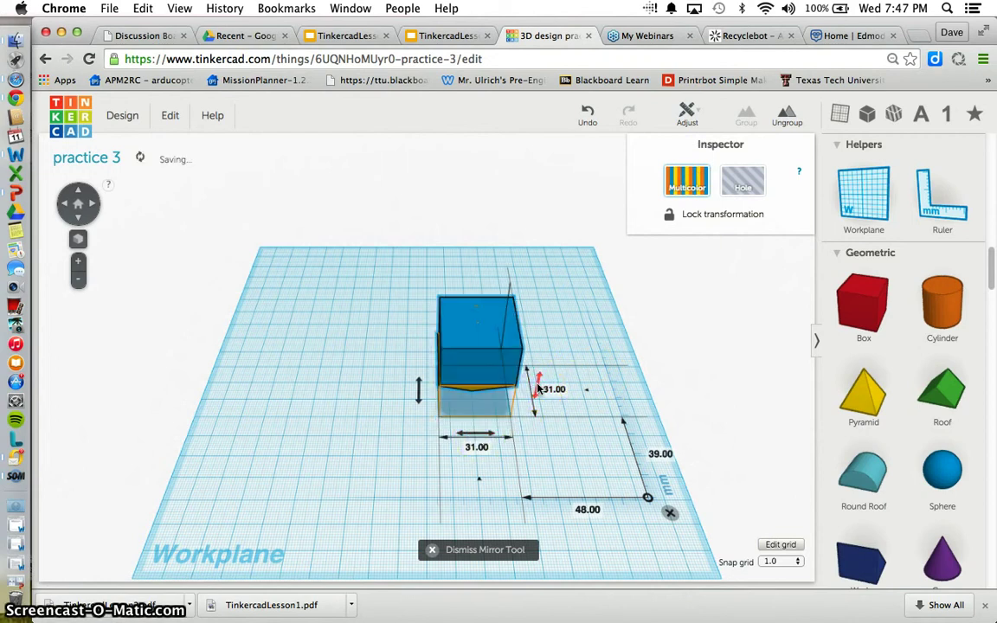
{"action": "left_click", "coordinate": [479, 446]}
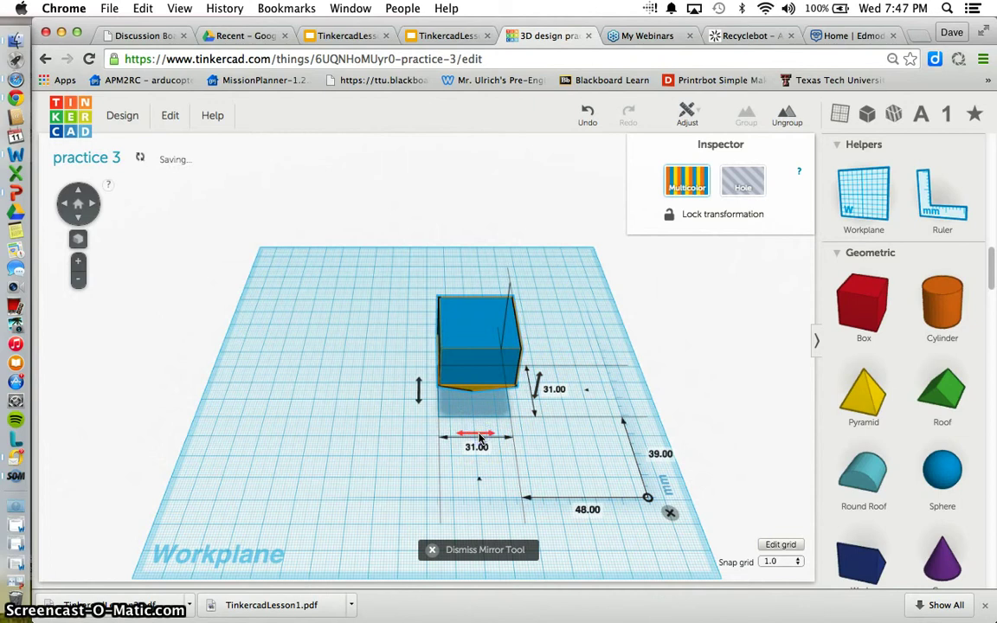
{"action": "left_click", "coordinate": [419, 394]}
{"action": "left_click", "coordinate": [539, 385]}
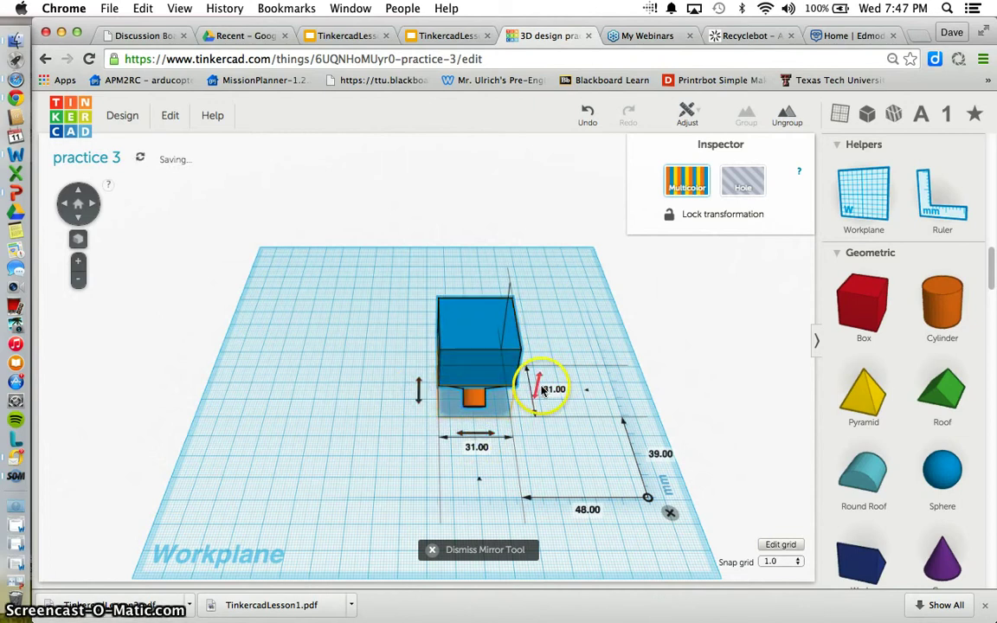
{"action": "left_click", "coordinate": [563, 325]}
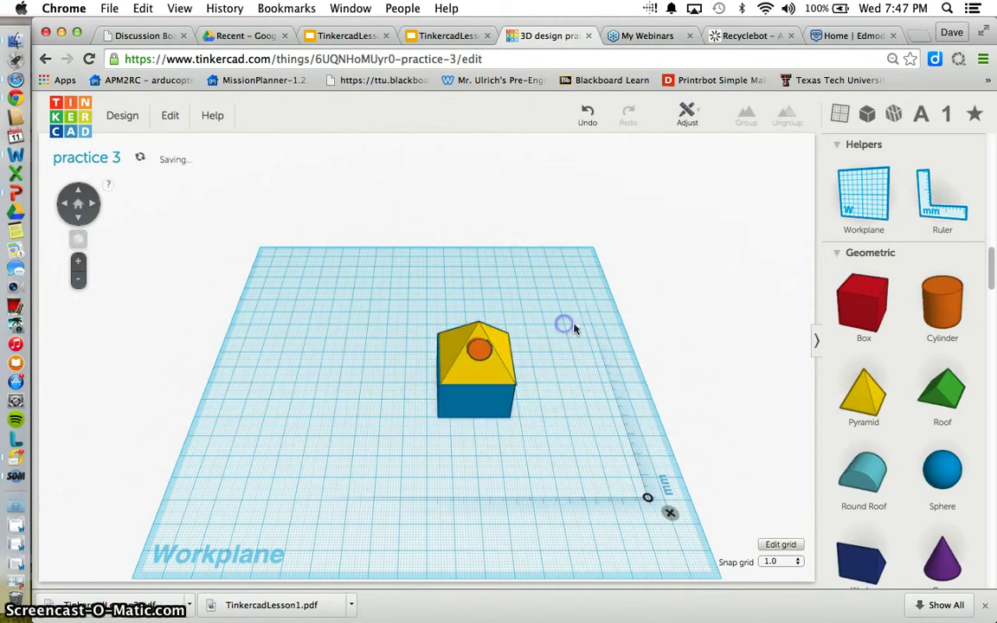
- Select the grouped house and try the Align tool's center alignments along its width and depth
{"action": "left_click", "coordinate": [472, 398]}
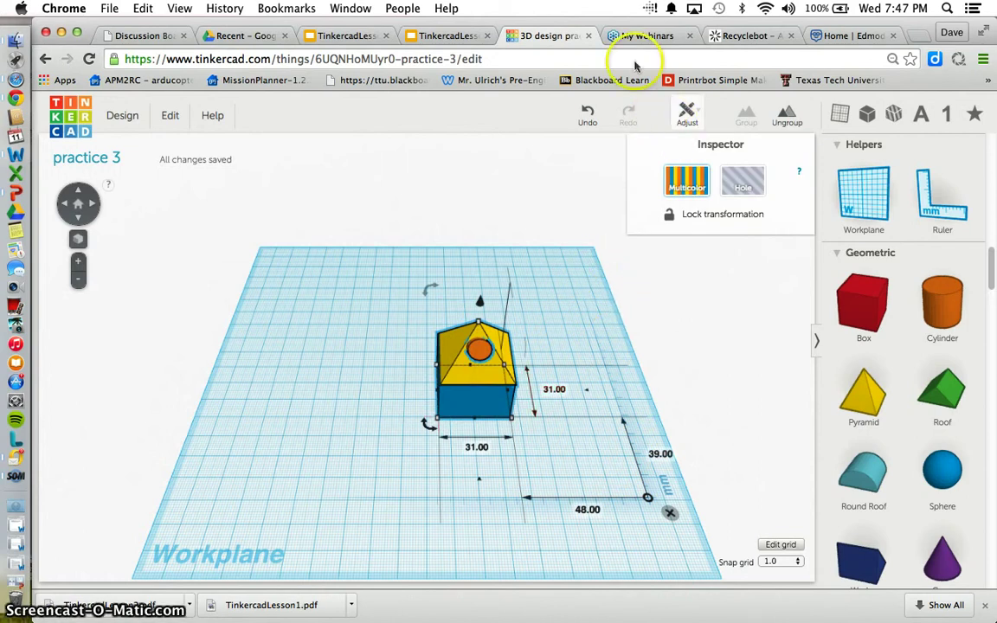
{"action": "left_click", "coordinate": [686, 114]}
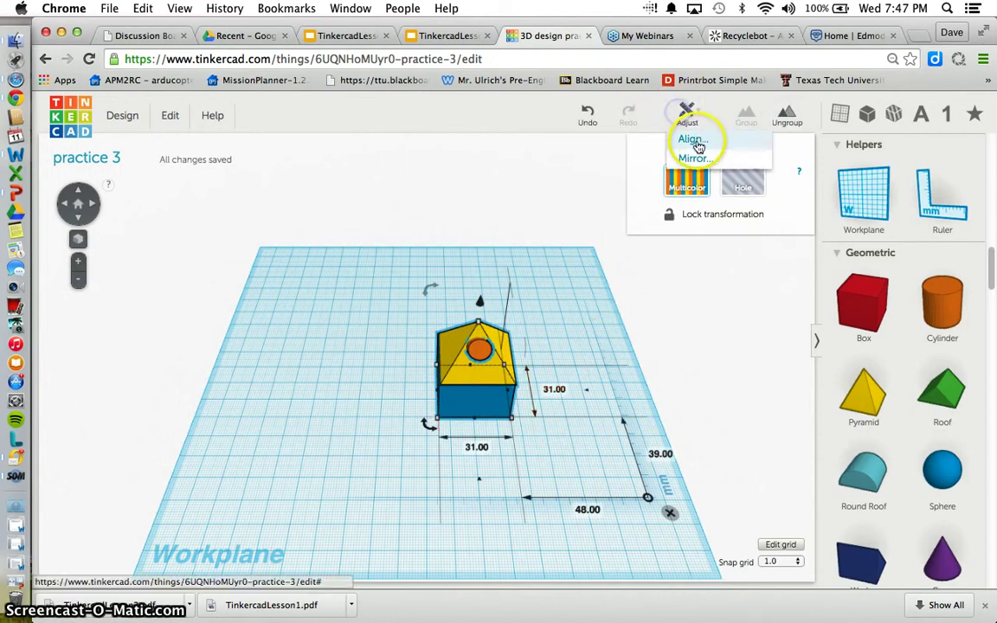
{"action": "left_click", "coordinate": [691, 140]}
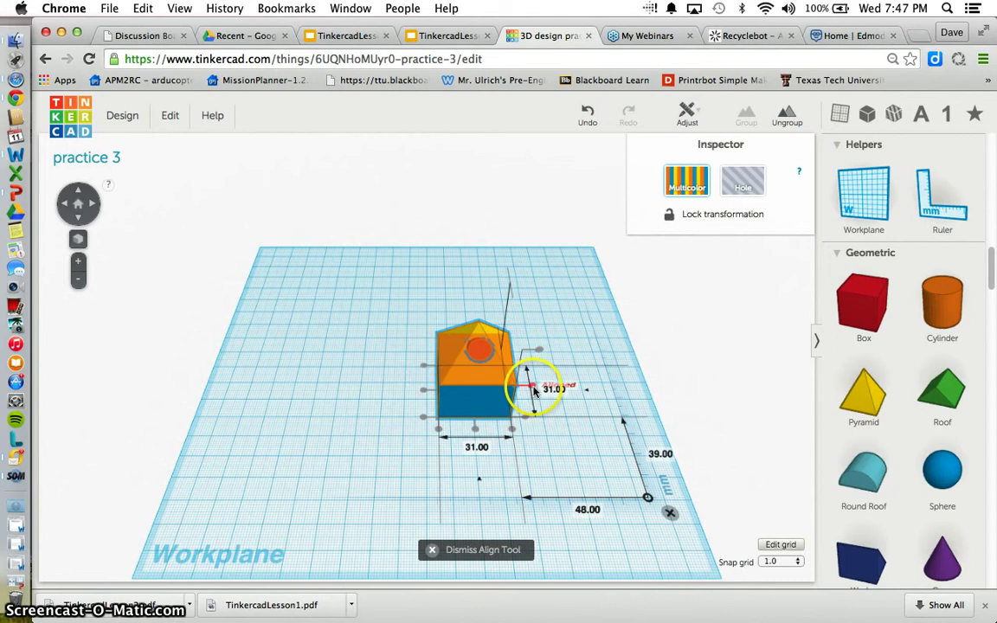
{"action": "left_click", "coordinate": [475, 429]}
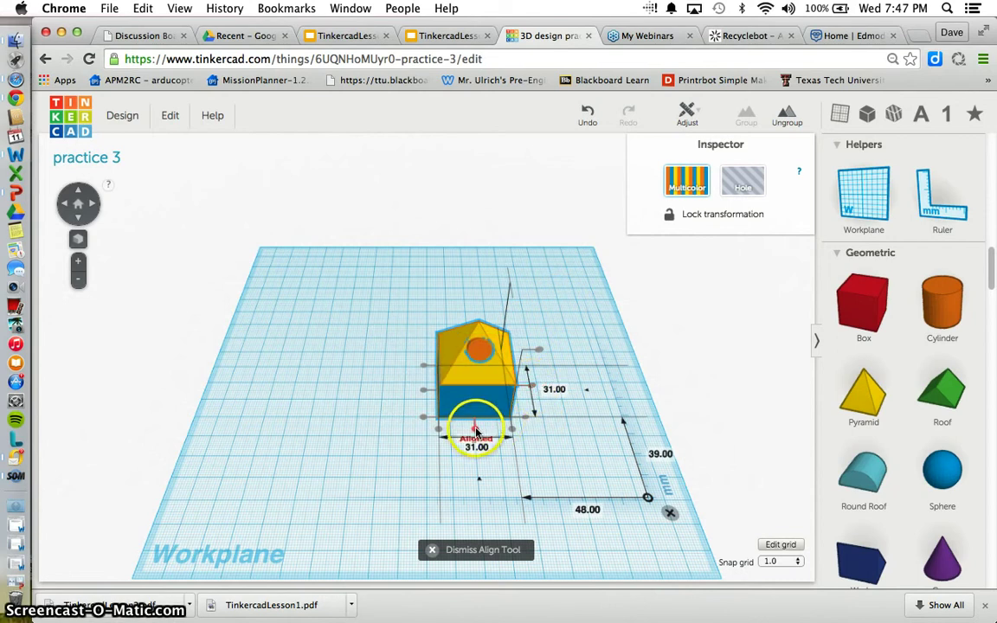
{"action": "left_click", "coordinate": [423, 391]}
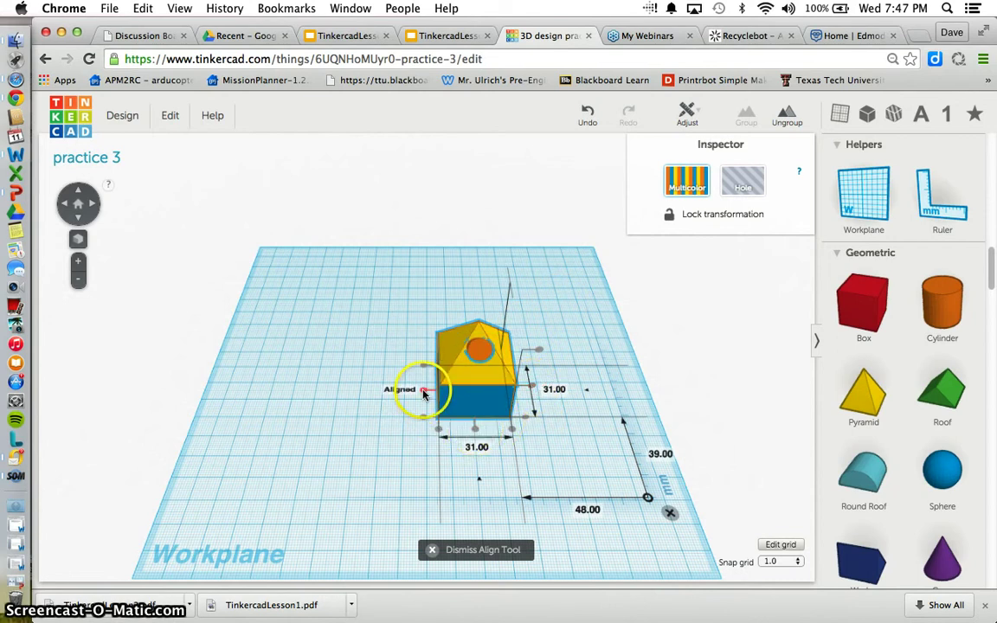
- Try the top and middle height alignments on the grouped house, then dismiss the Align tool and deselect the house
{"action": "left_click", "coordinate": [538, 351]}
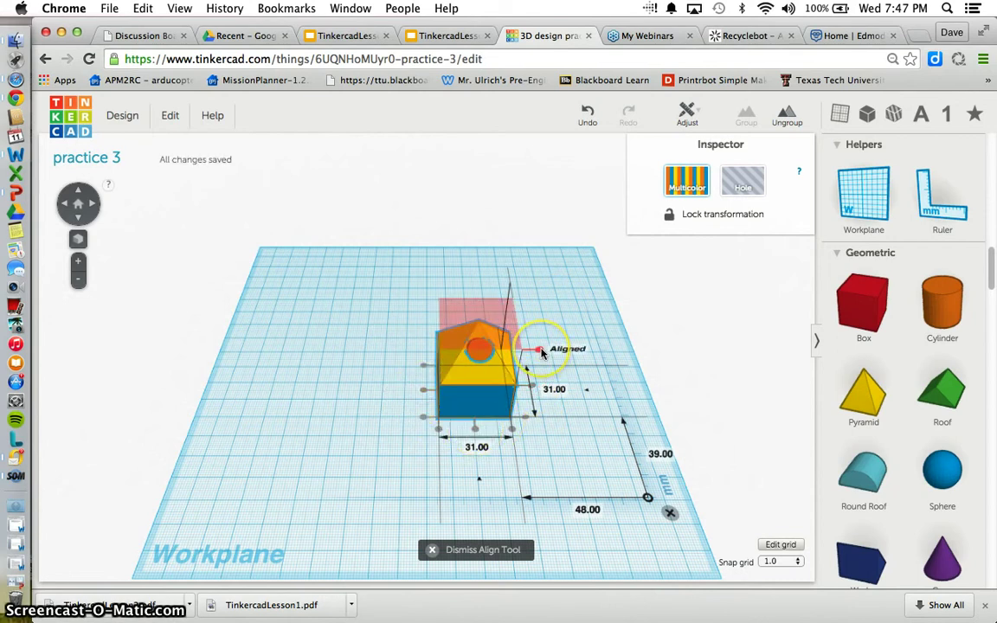
{"action": "left_click", "coordinate": [533, 388]}
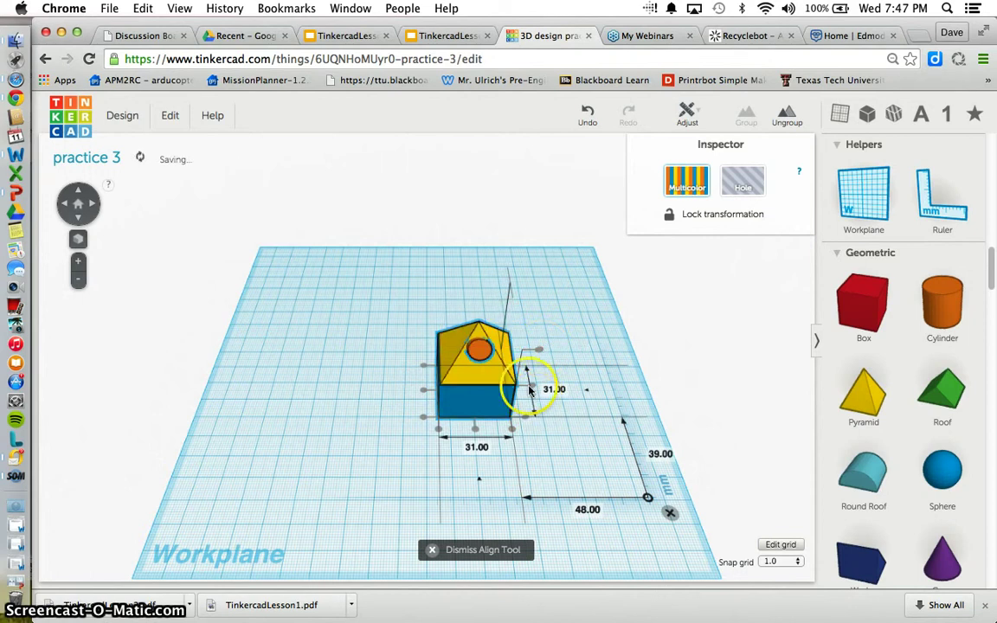
{"action": "left_click", "coordinate": [577, 317]}
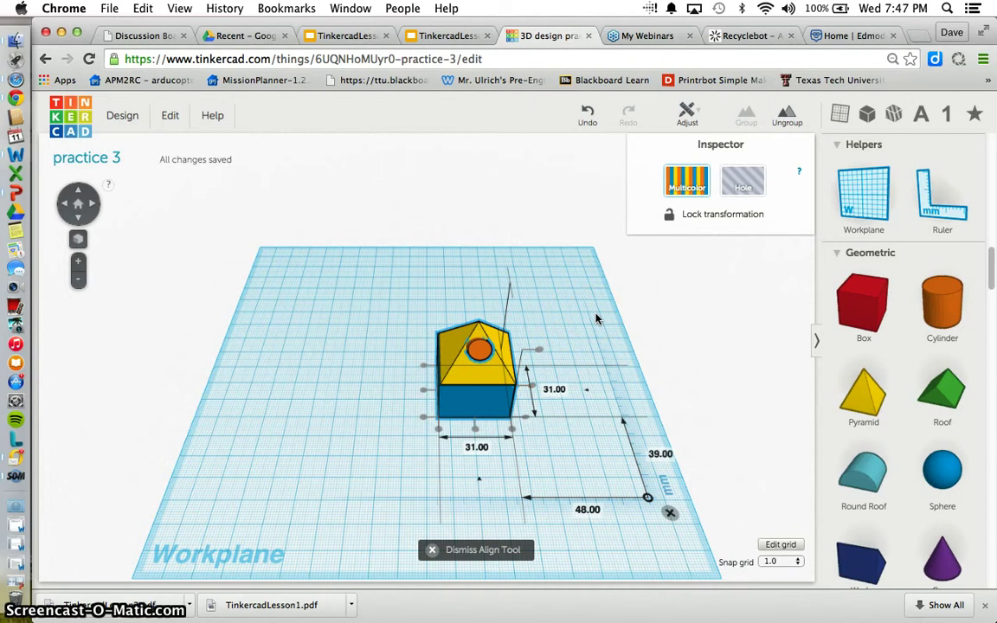
{"action": "left_click", "coordinate": [437, 551]}
{"action": "left_click", "coordinate": [540, 464]}
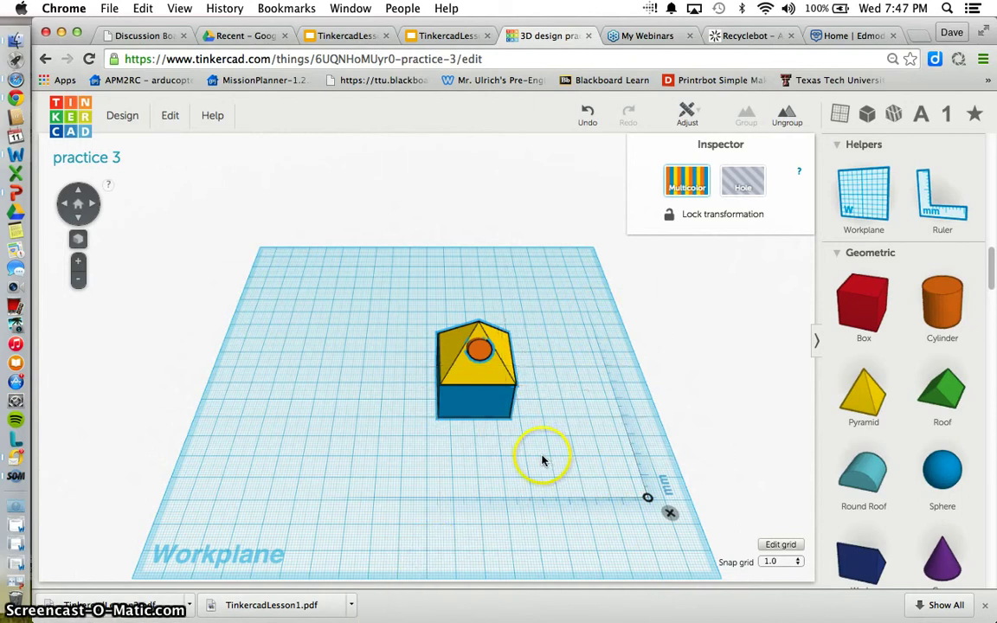
{"action": "left_click", "coordinate": [542, 463]}
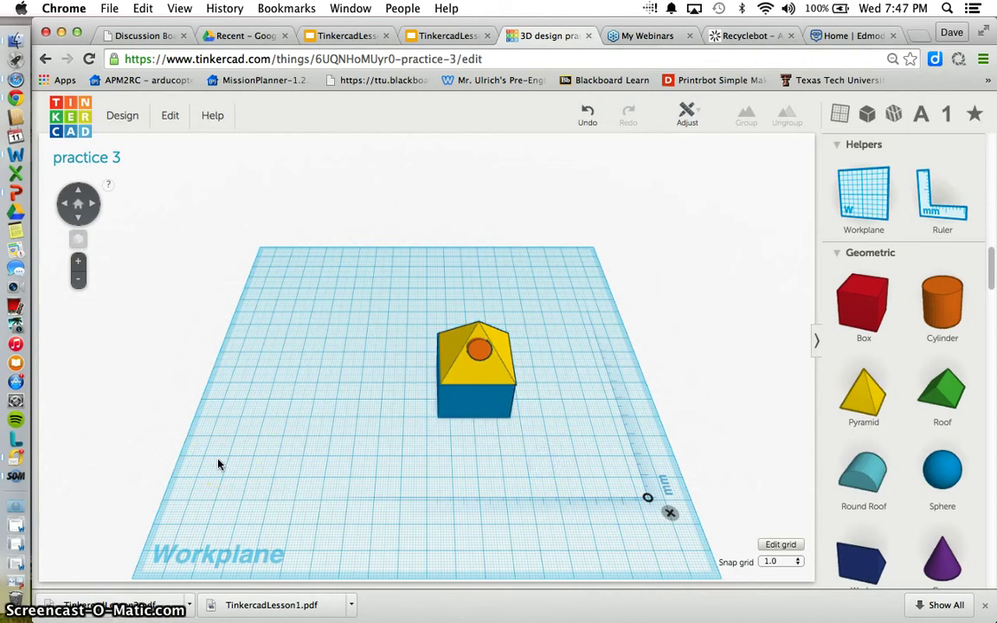
- Switch to the TinkercadLesson1 presentation and skim its slides from the lesson topics through Object Manipulation
{"action": "left_click", "coordinate": [350, 38]}
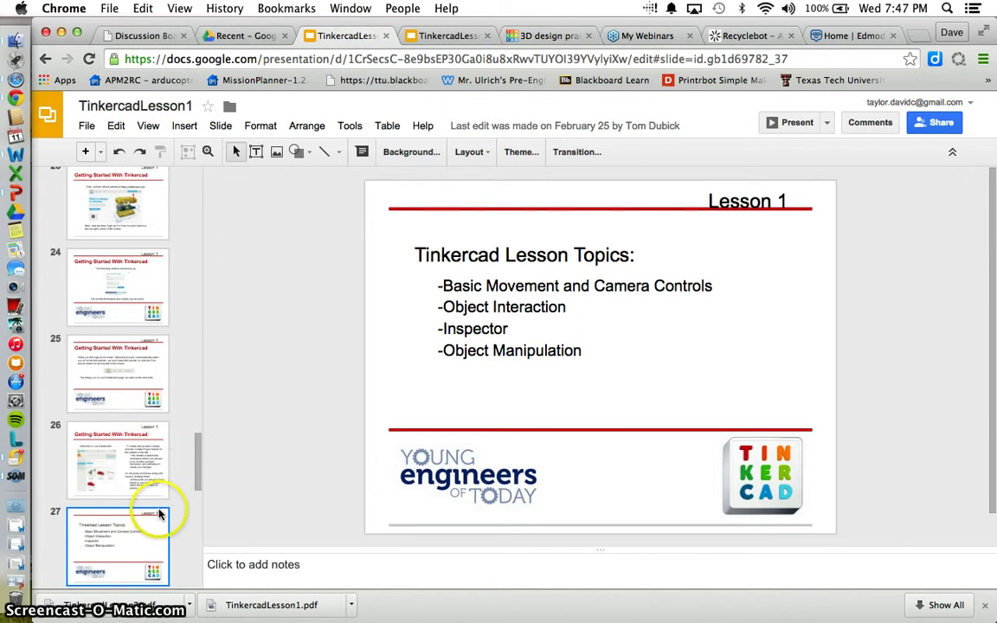
{"action": "scroll", "coordinate": [159, 484], "scroll_direction": "down", "scroll_amount": 7}
{"action": "scroll", "coordinate": [152, 464], "scroll_direction": "down", "scroll_amount": 2}
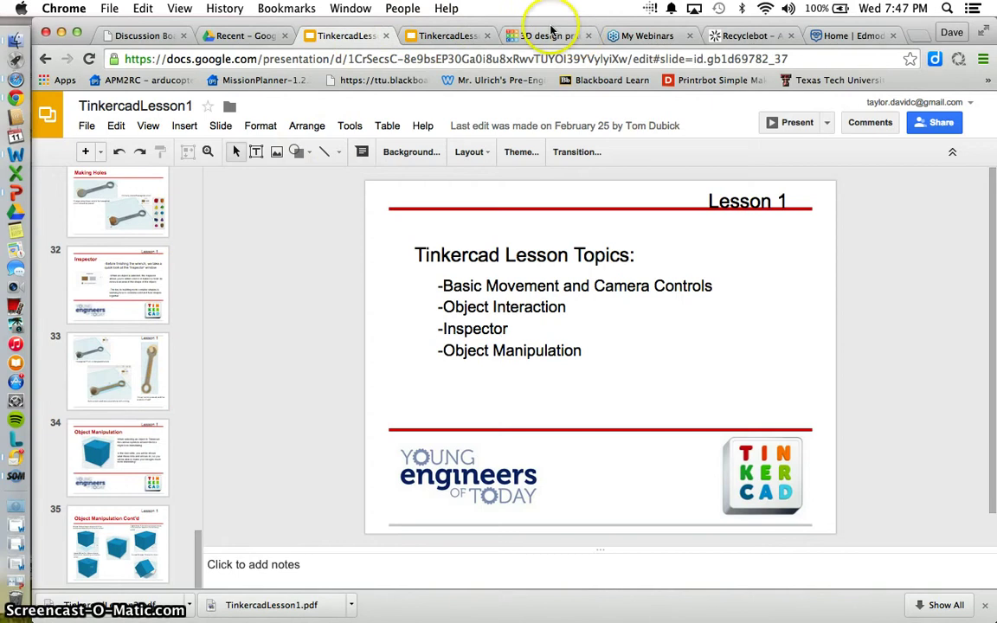
- Switch to the TinkercadLesson2 presentation and look through the slides around the TinkerCad Tutorials section
{"action": "left_click", "coordinate": [461, 36]}
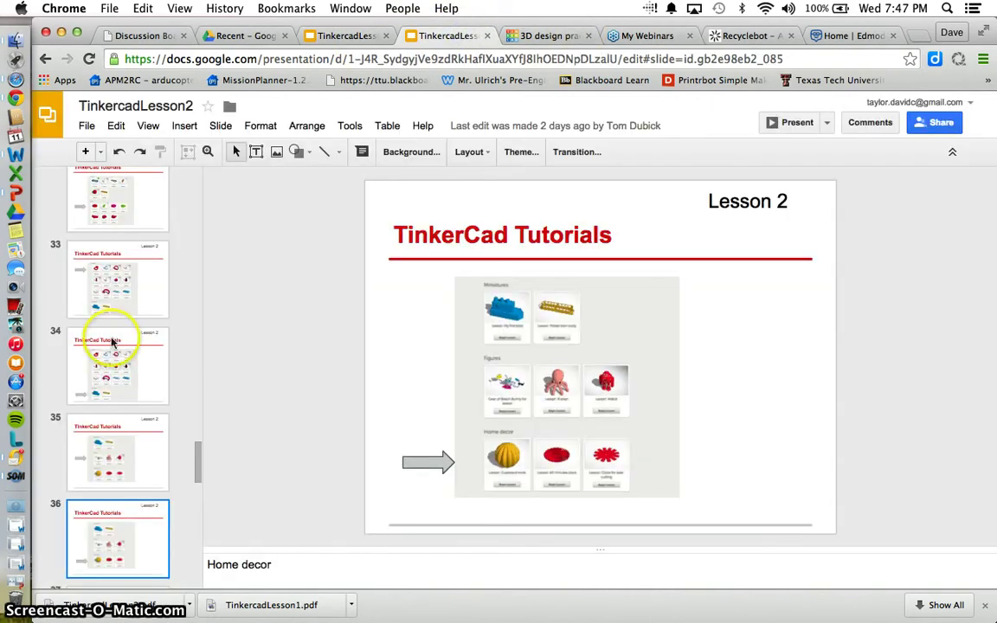
{"action": "scroll", "coordinate": [147, 363], "scroll_direction": "up", "scroll_amount": 1}
{"action": "scroll", "coordinate": [171, 394], "scroll_direction": "down", "scroll_amount": 4}
{"action": "scroll", "coordinate": [171, 390], "scroll_direction": "up", "scroll_amount": 6}
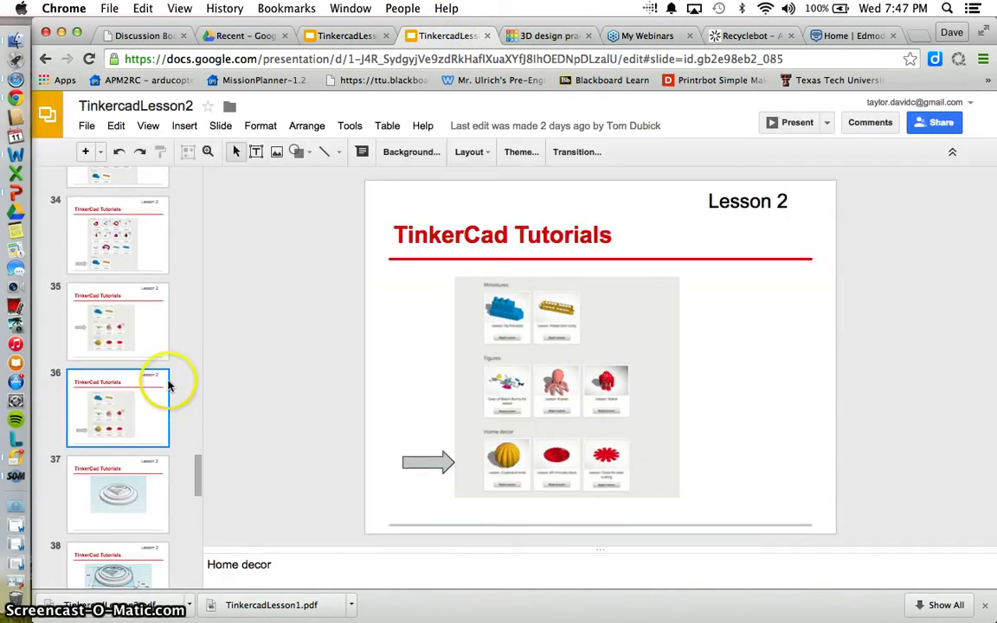